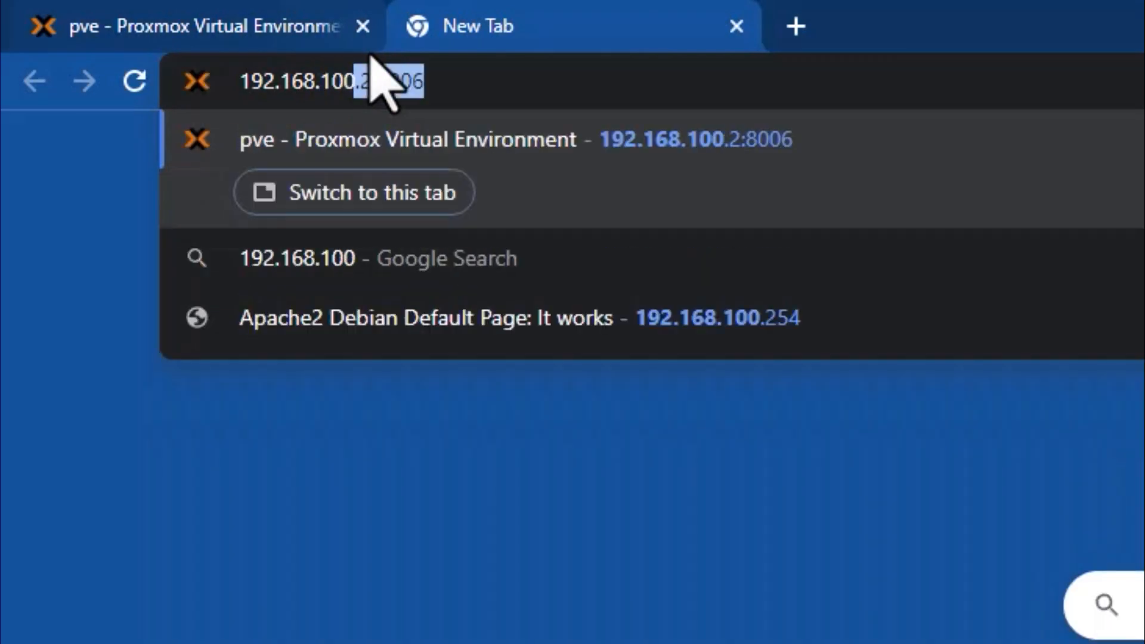
Load 192.168.100.254 to confirm the Apache2 Debian Default Page, then return to the Proxmox tab.
type(".2")
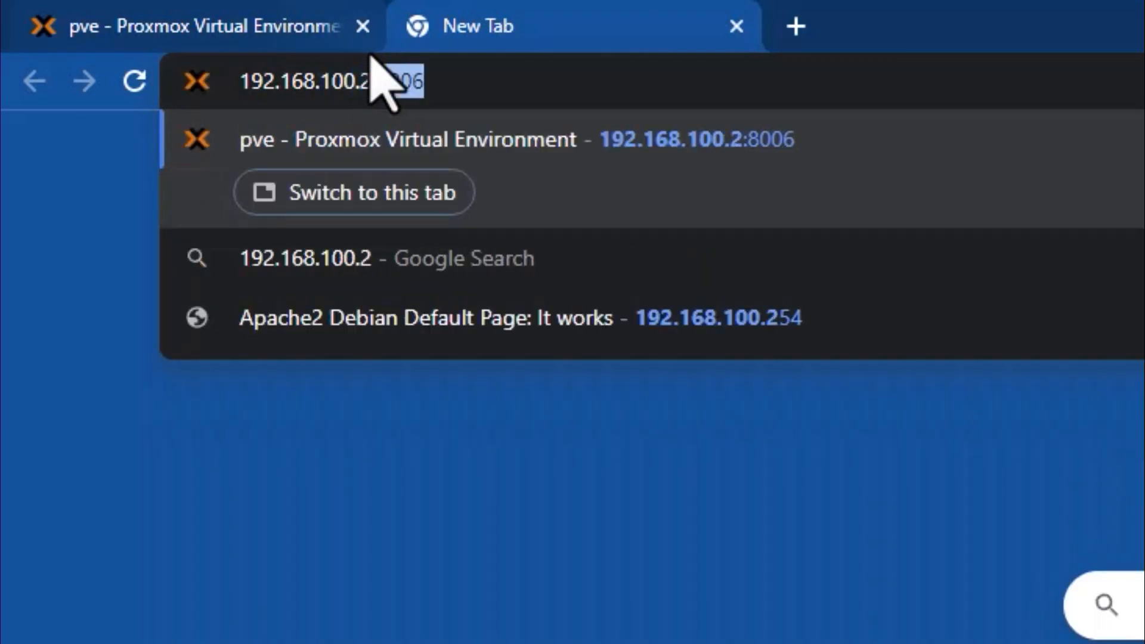
type("54")
key("Return")
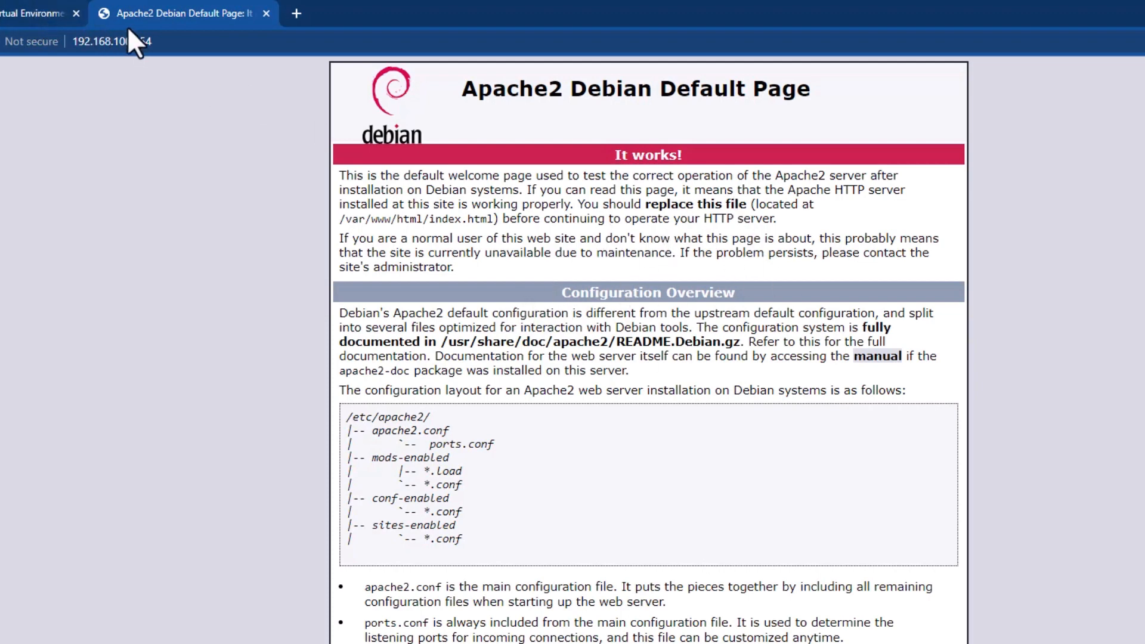
left_click_drag(165, 46, 73, 48)
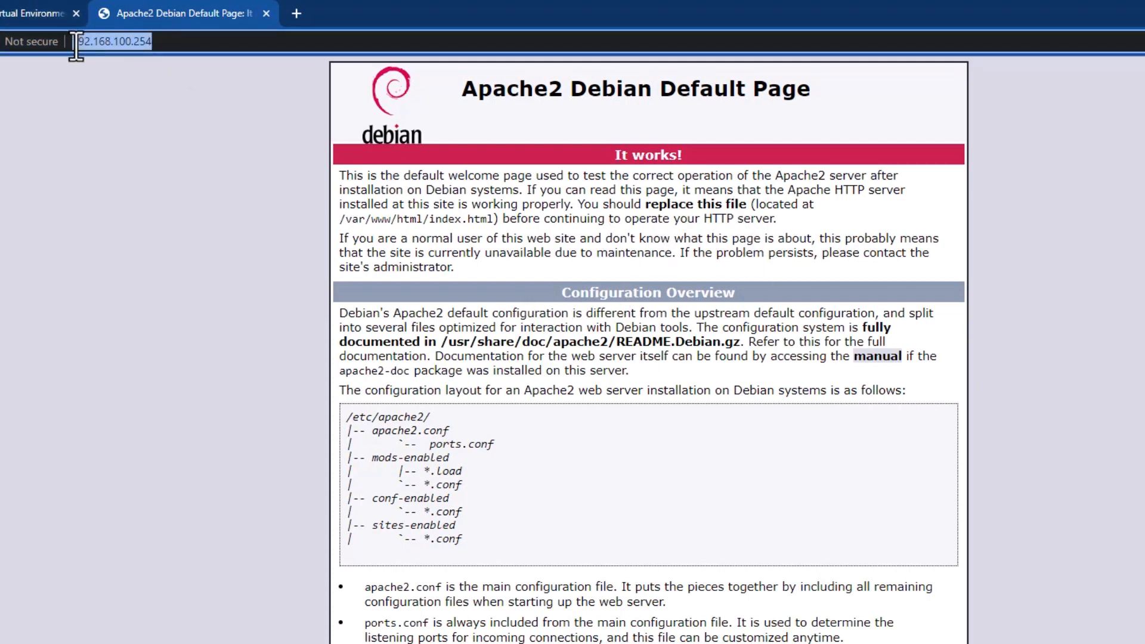
left_click(168, 41)
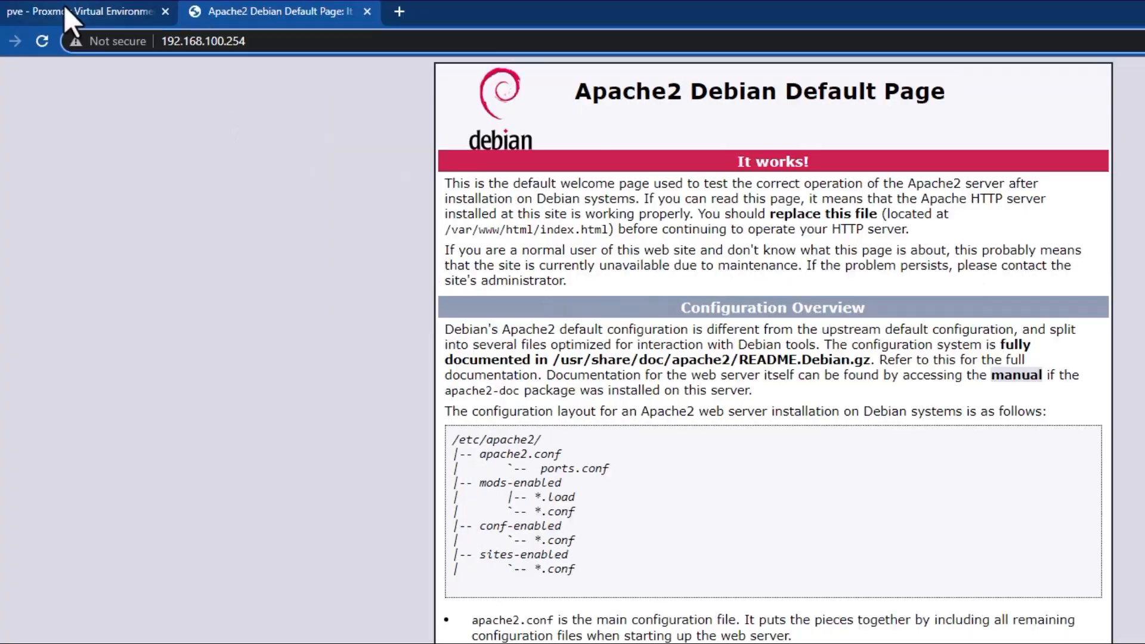
left_click(63, 4)
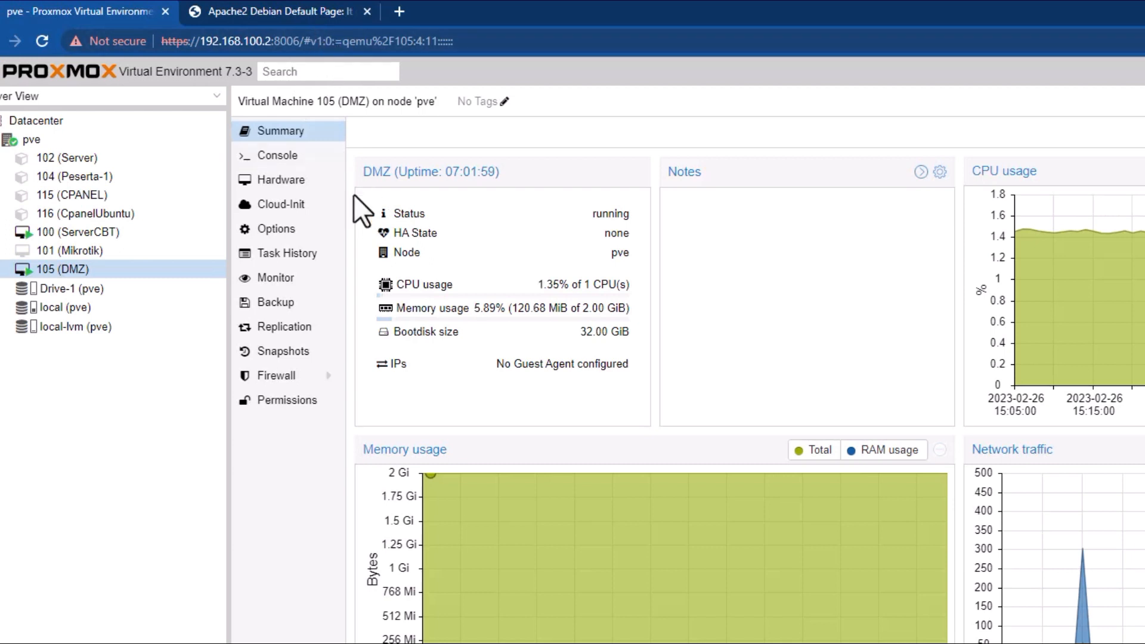
Select the pve node in the resource tree to reach its network settings.
left_click(48, 140)
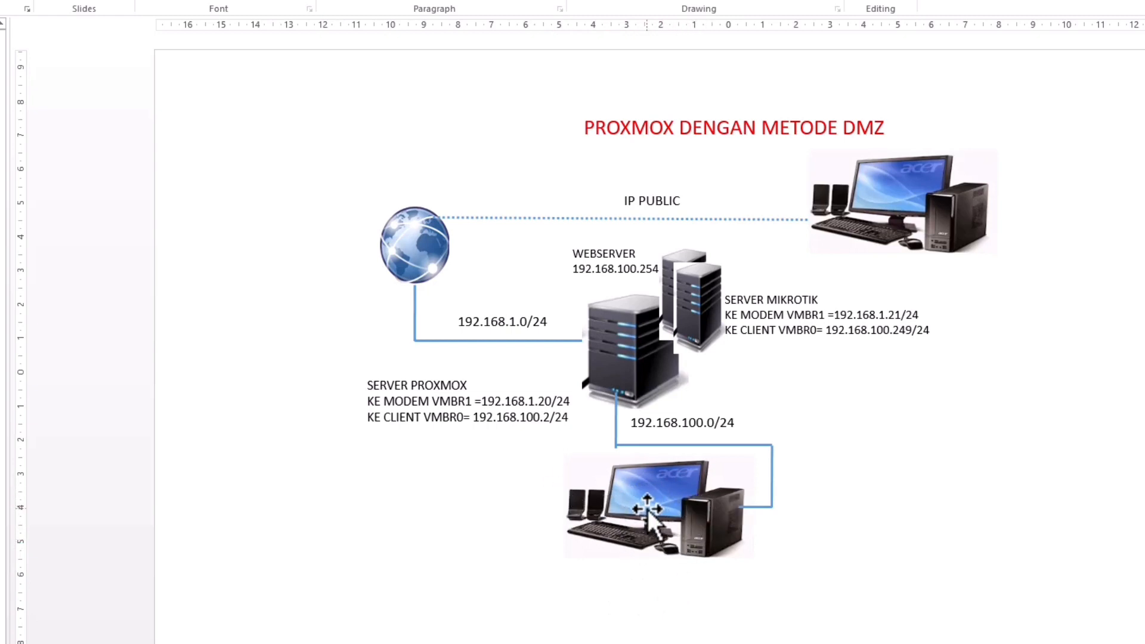
left_click(625, 344)
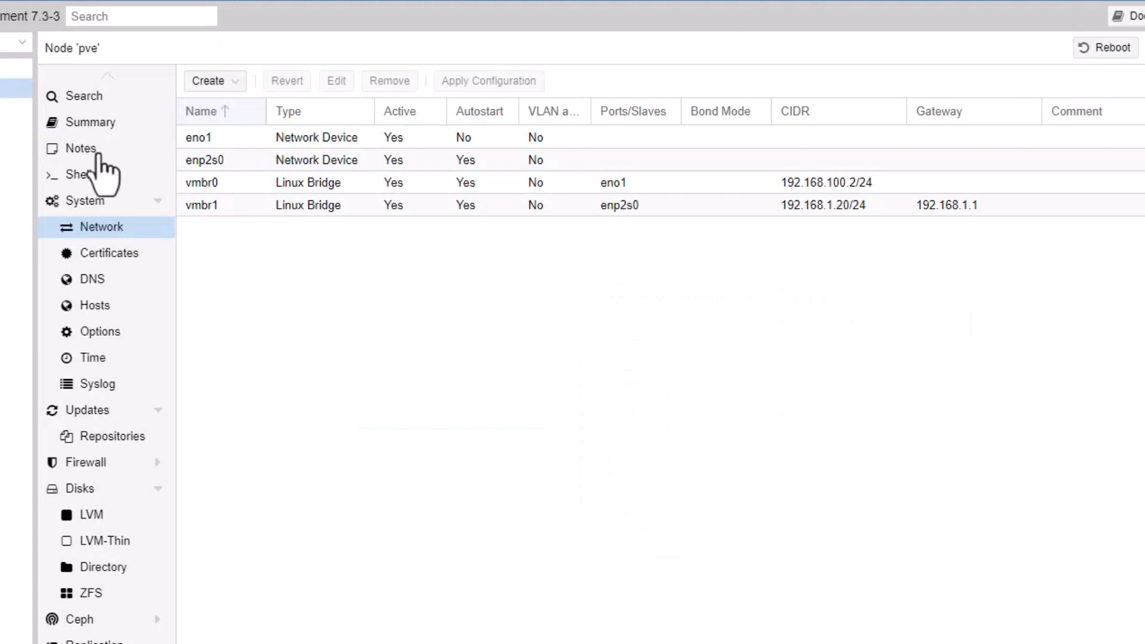
In the pve shell, open /etc/network/interfaces with nano and review the vmbr0 and vmbr1 bridge blocks.
left_click(94, 179)
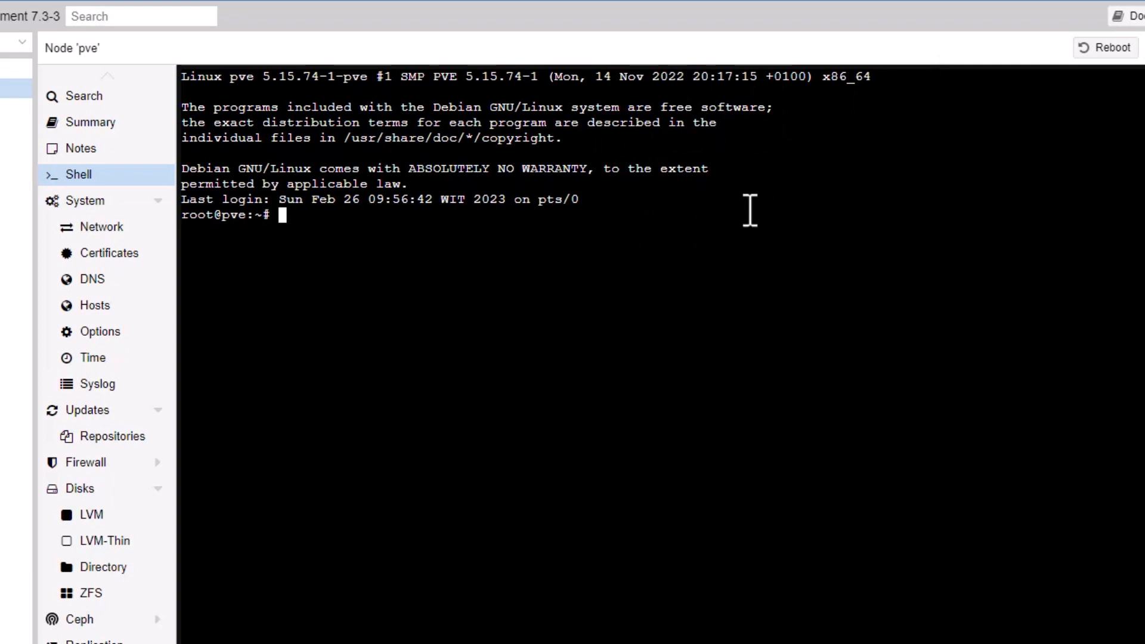
type("nanao")
key("BackSpace")
key("BackSpace")
key("BackSpace")
type("o /e")
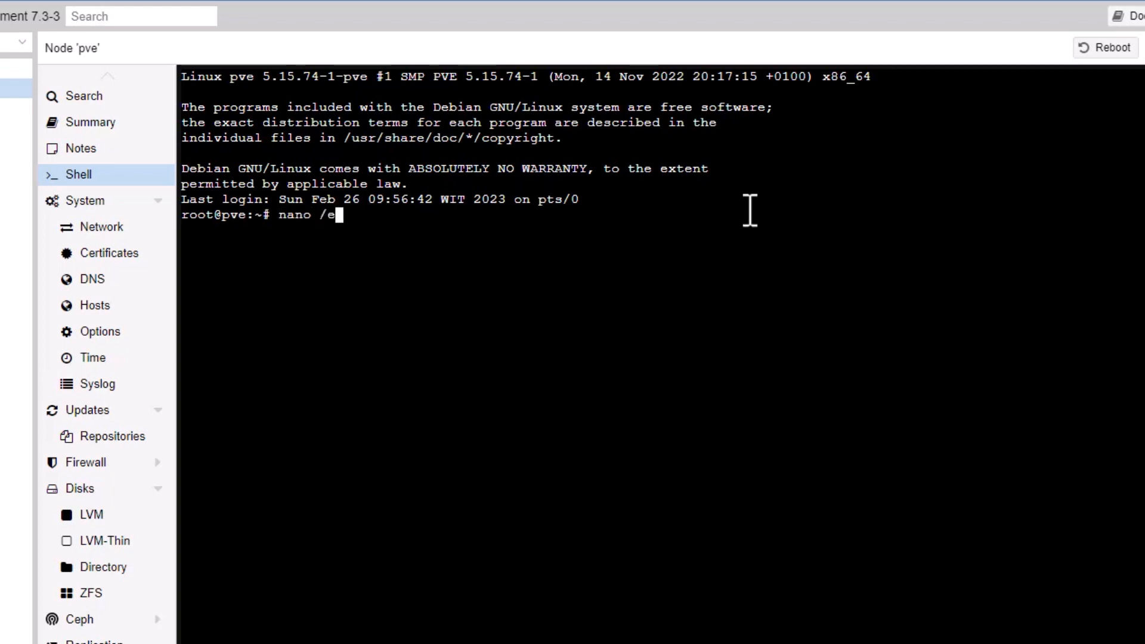
type("tc/network")
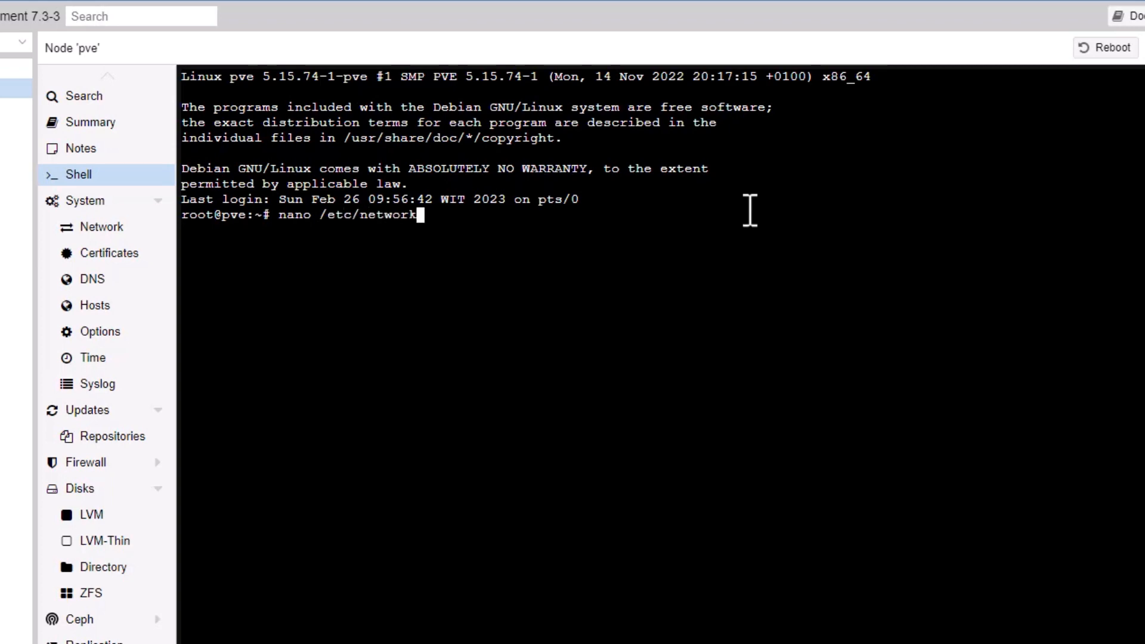
type("/in")
key("Tab")
key("Return")
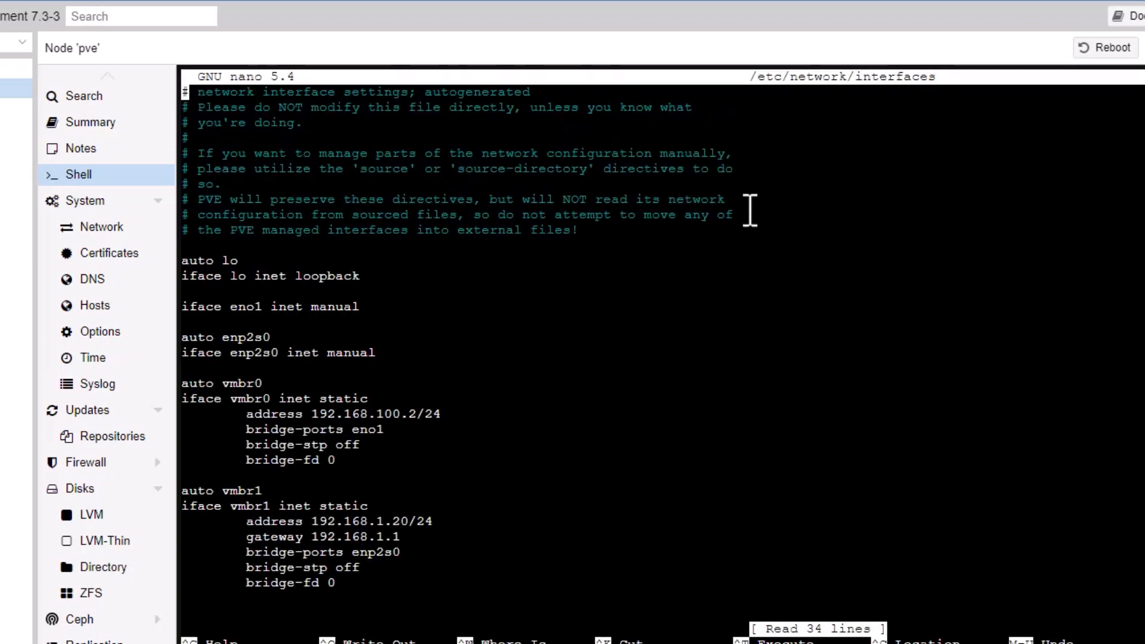
key("Down")
key("Down")
key("Down")
key("Down")
key("Down")
key("Down")
key("Down")
key("Down")
key("Down")
key("Down")
key("Down")
key("Down")
key("Down")
key("Down")
key("Down")
key("Down")
key("Down")
key("Down")
key("Down")
key("Down")
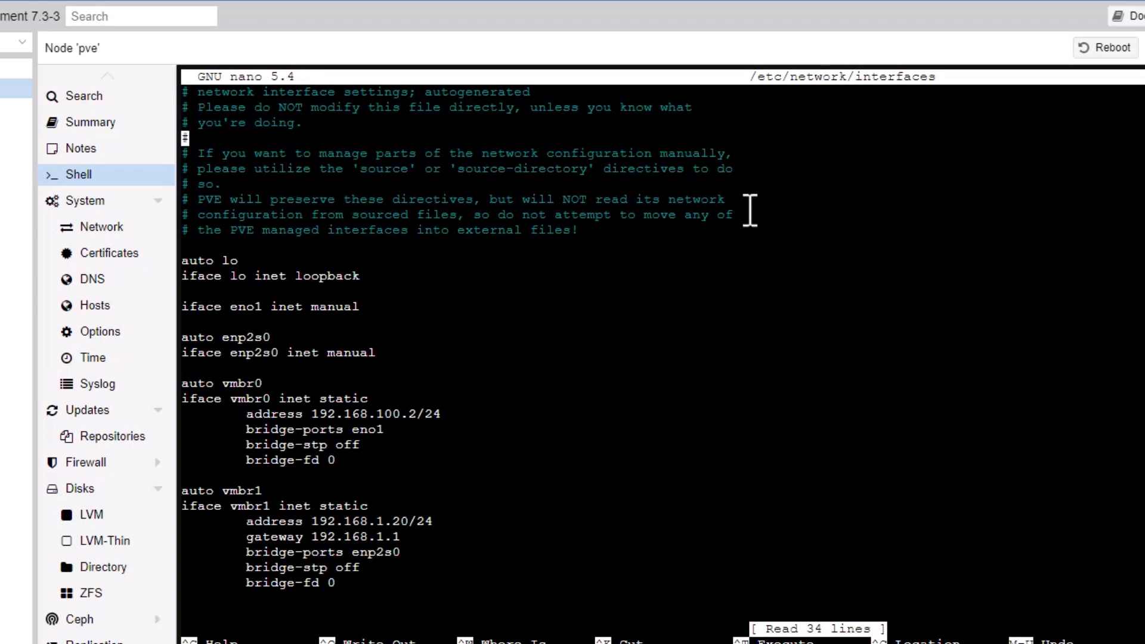
key("Down")
key("Down")
key("Down")
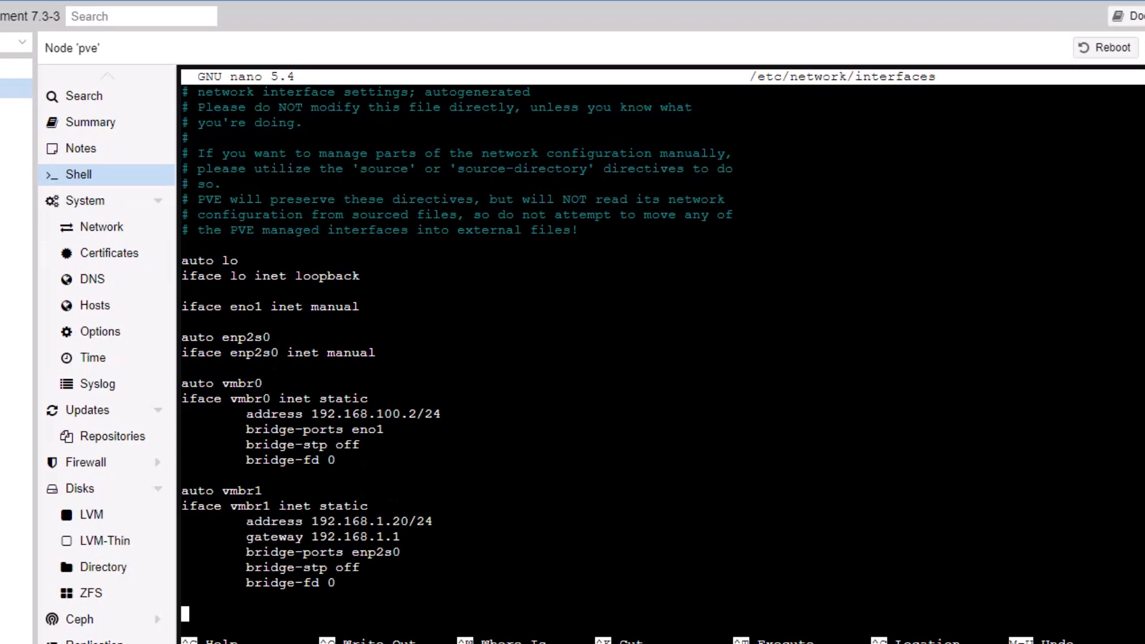
left_click(16, 88)
left_click(99, 231)
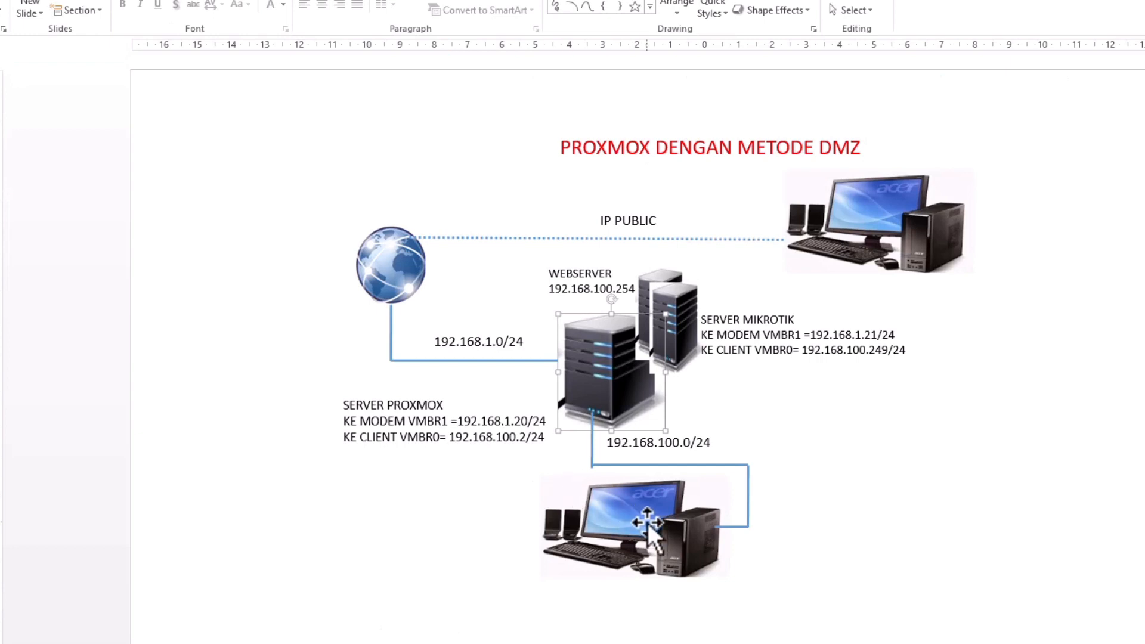
left_click(660, 529)
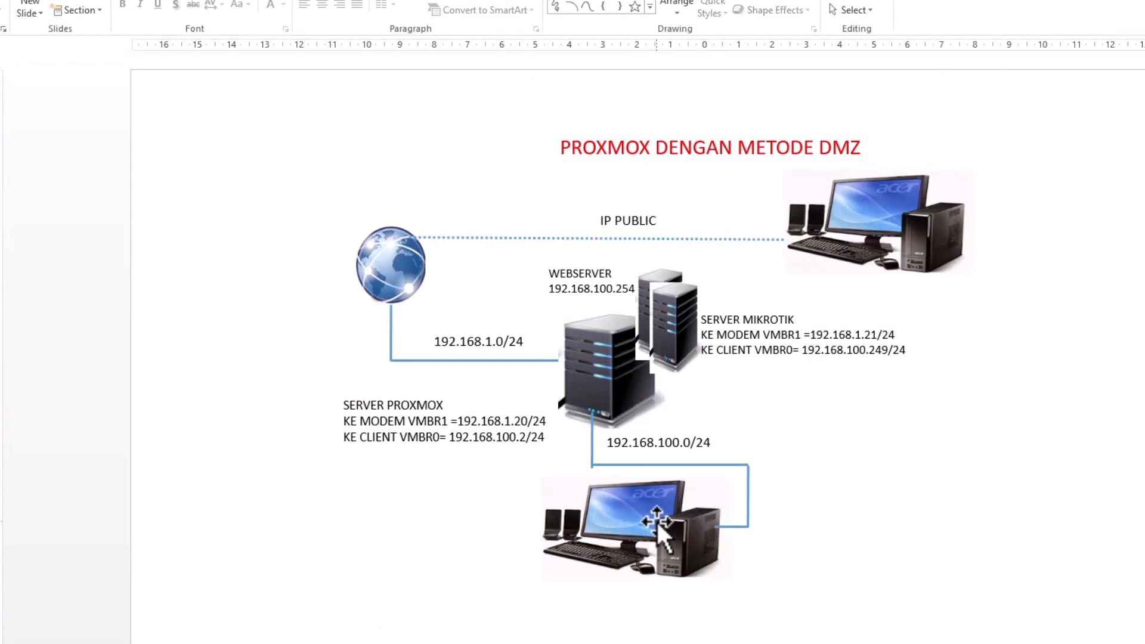
left_click(655, 524)
left_click(842, 490)
left_click(641, 503)
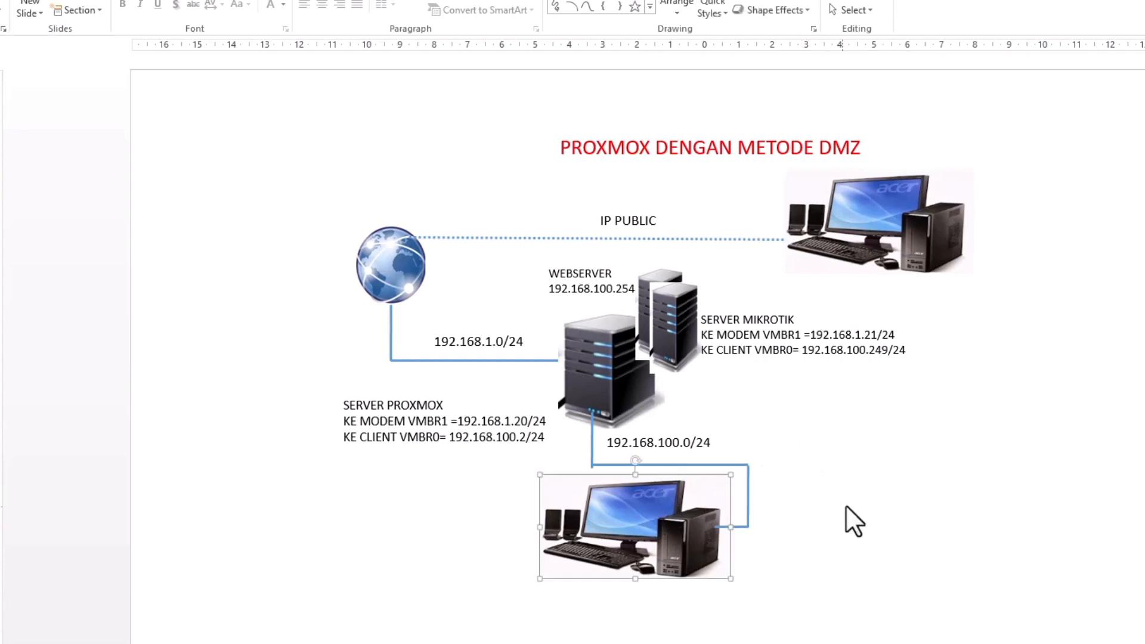
left_click(848, 478)
left_click(664, 514)
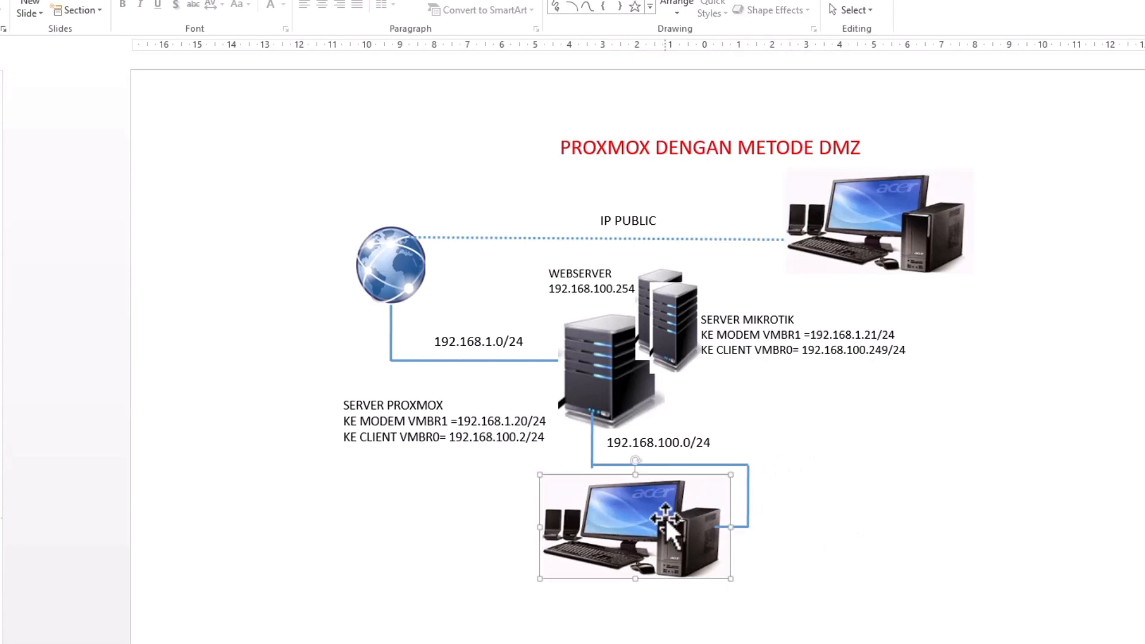
left_click(853, 460)
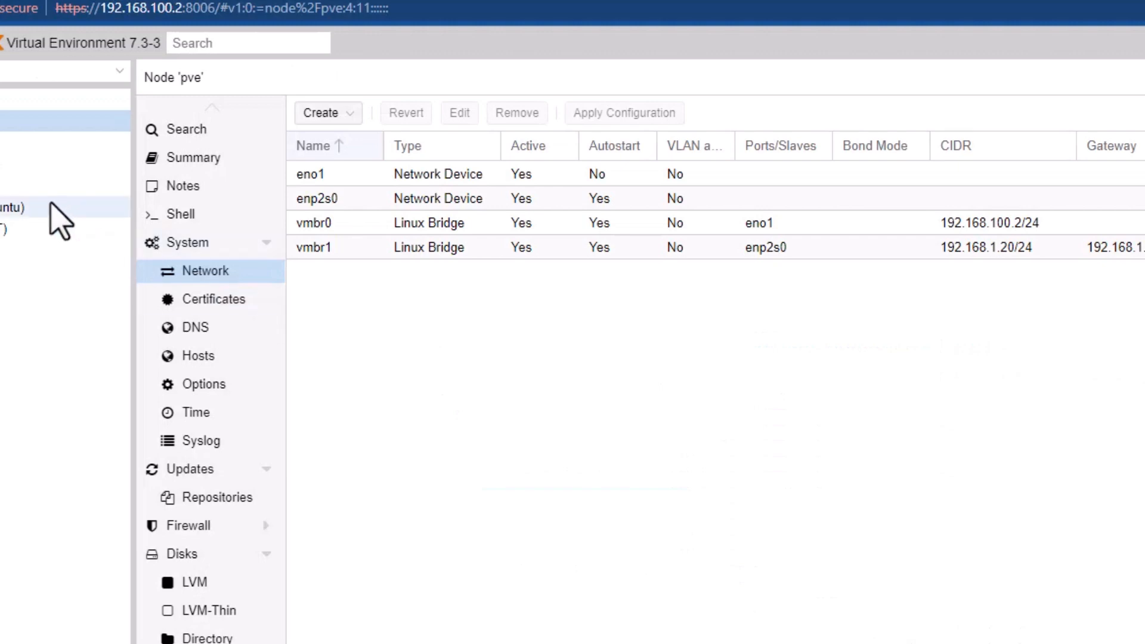
Open the pve node's Shell, browse the command history, and leave an empty root prompt.
left_click(170, 214)
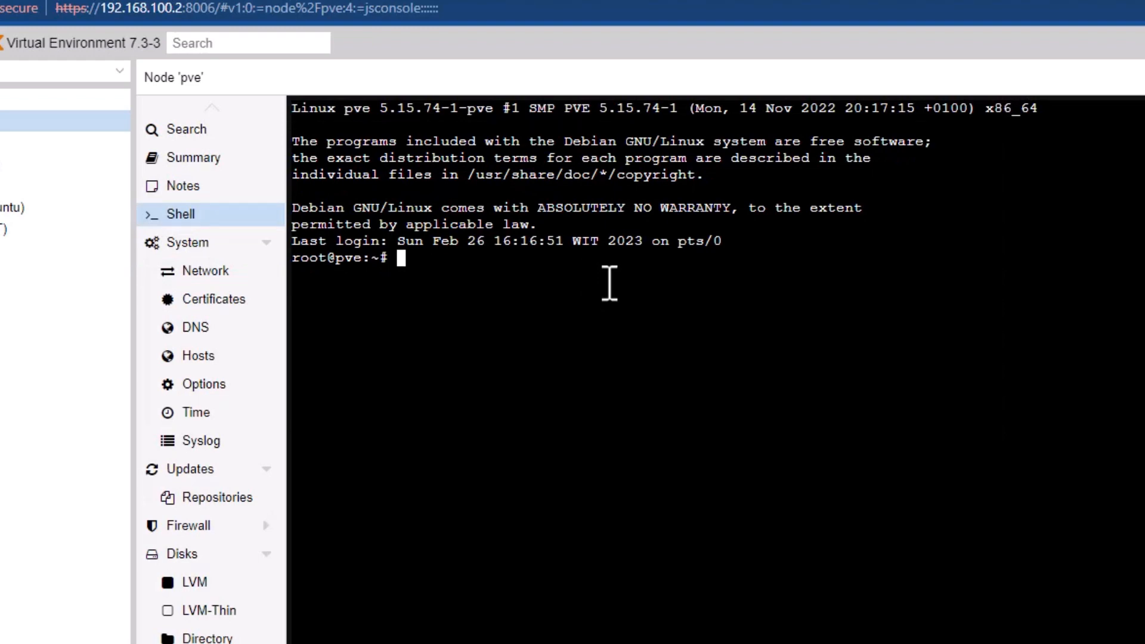
type("nano /etc/sys")
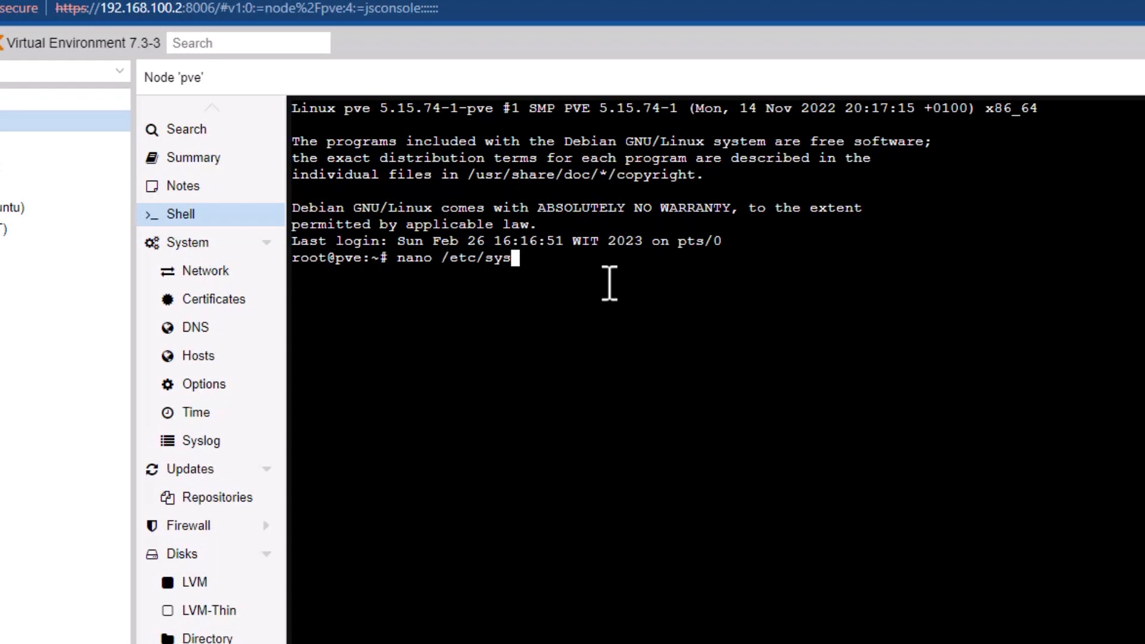
type("c")
key("BackSpace")
key("BackSpace")
key("BackSpace")
key("BackSpace")
key("BackSpace")
key("BackSpace")
key("BackSpace")
key("BackSpace")
key("BackSpace")
key("BackSpace")
key("BackSpace")
key("BackSpace")
key("BackSpace")
key("BackSpace")
key("Up")
key("Up")
key("Up")
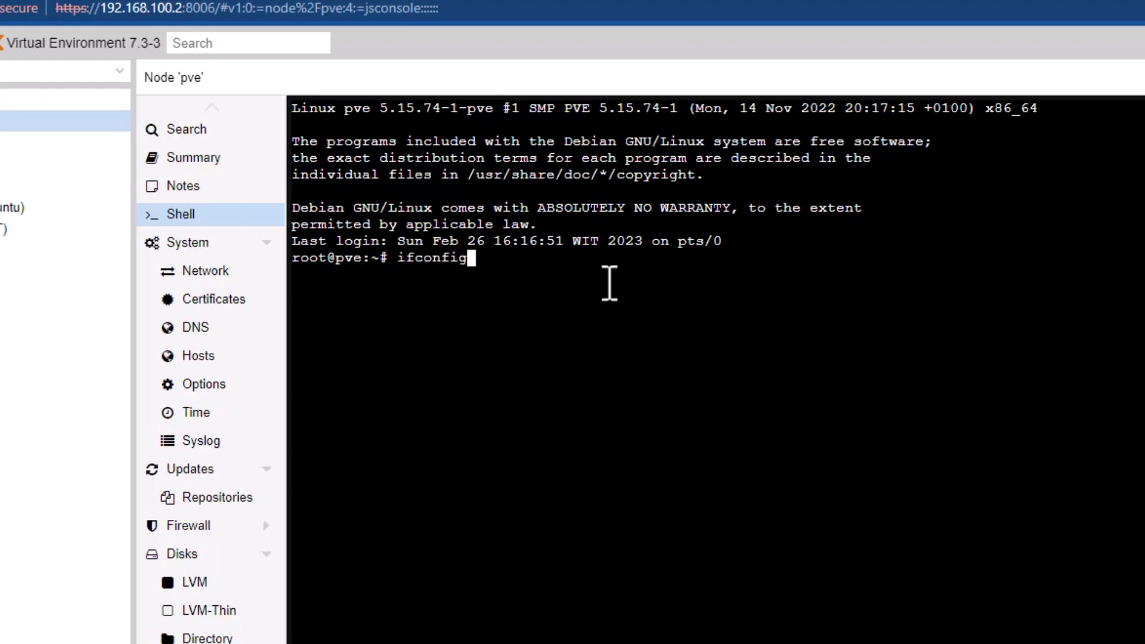
key("Down")
key("Down")
key("Down")
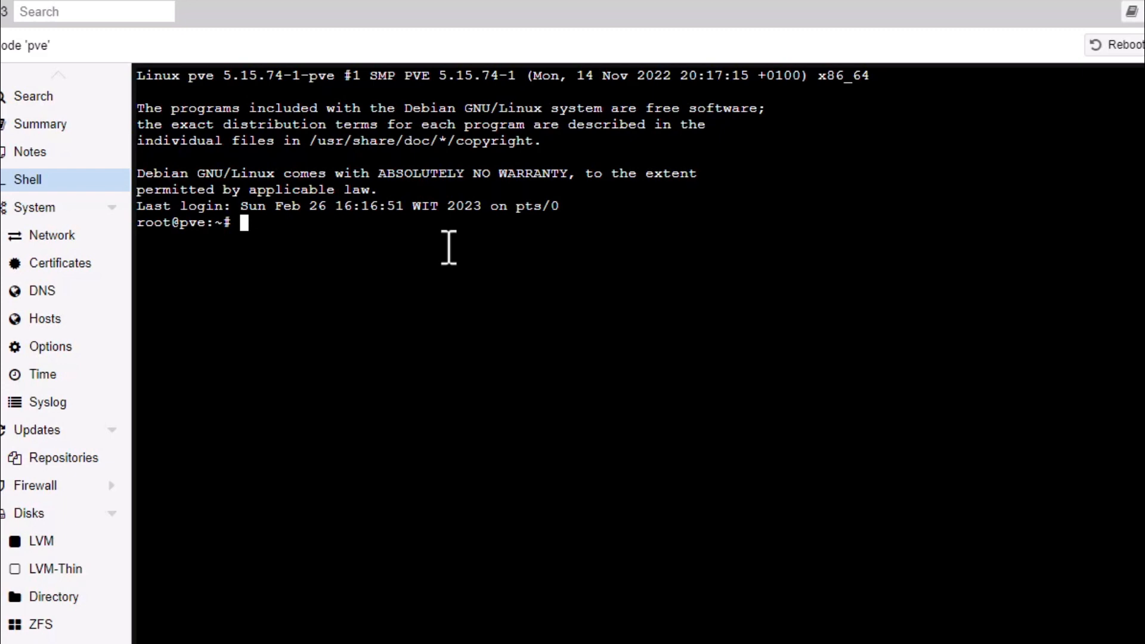
Check in nano that net.ipv4.ip_forward=1 is uncommented in /etc/sysctl.conf, then exit.
type("nano /etc/")
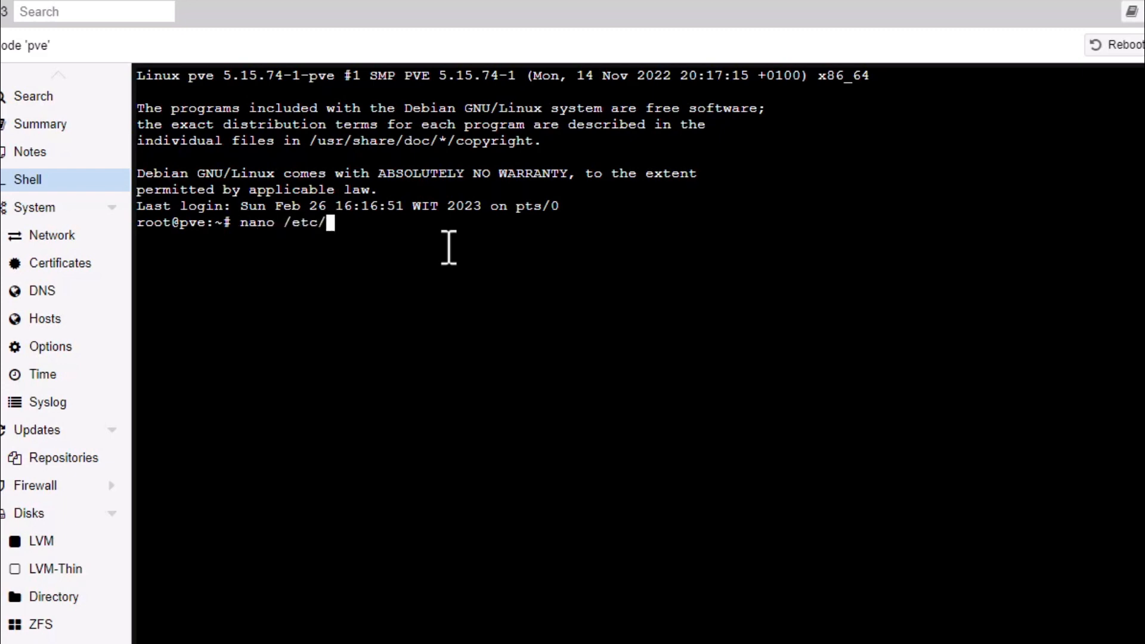
type("sysctl.conf")
key("Return")
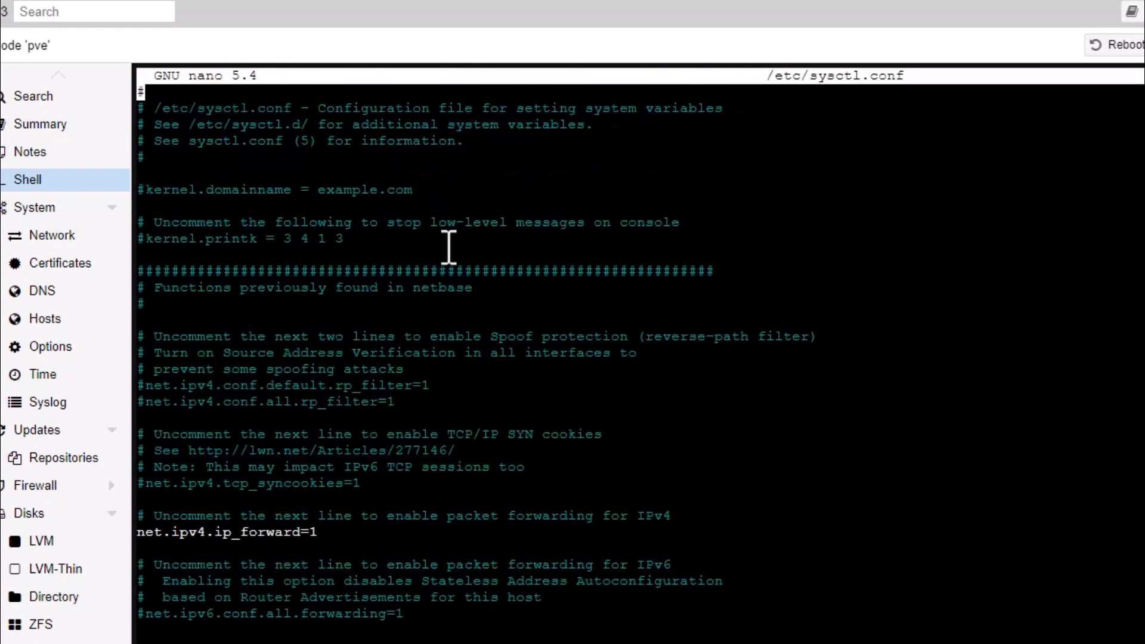
key("Down")
key("Down")
key("Down")
key("Down")
key("Down")
key("Down")
key("Down")
key("Down")
key("Down")
key("Down")
key("Down")
key("Down")
key("Down")
key("Down")
key("Down")
key("Down")
key("Down")
key("Down")
key("Down")
key("Down")
key("ctrl+x")
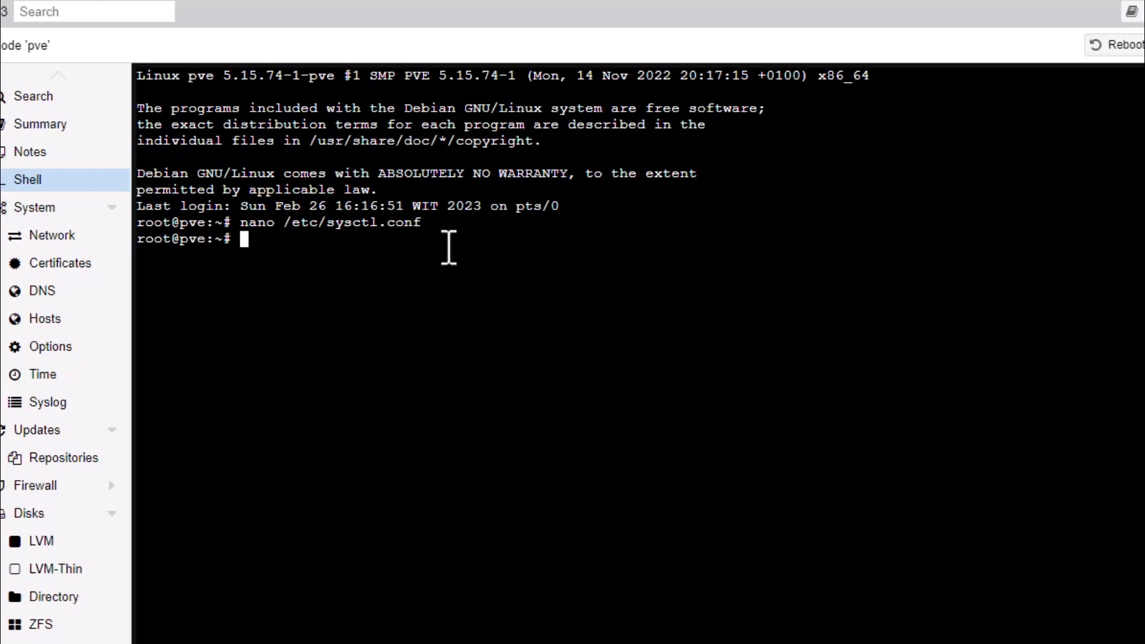
Inspect the iptables MASQUERADE -o vmbr1 rule in /etc/rc.local with nano, then exit.
type("nano /etc/")
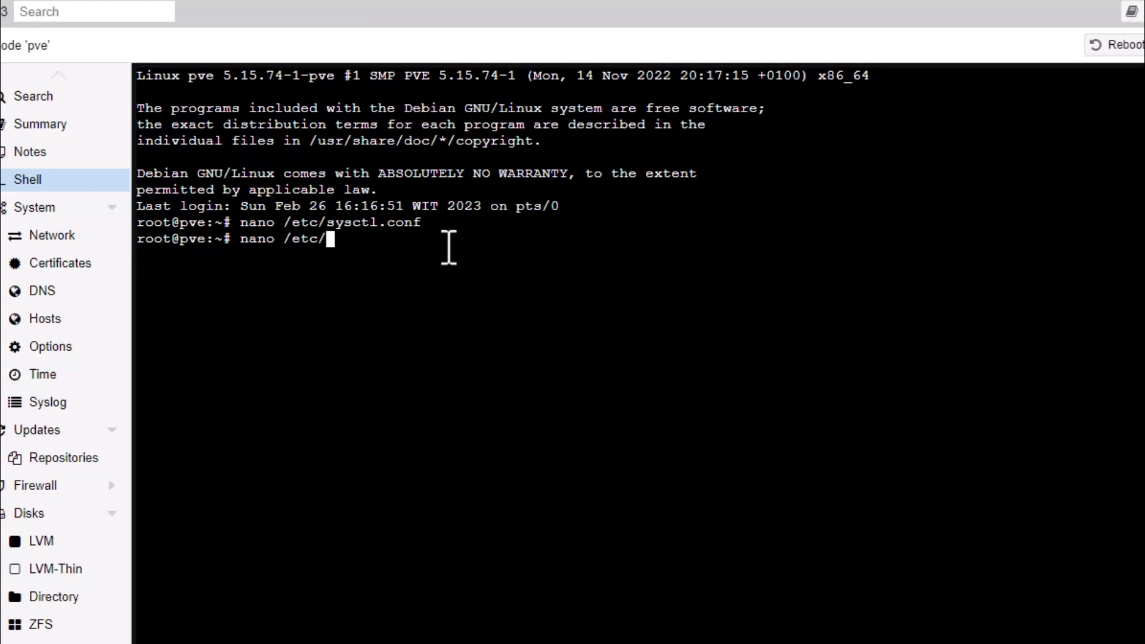
type("rc.local")
key("Return")
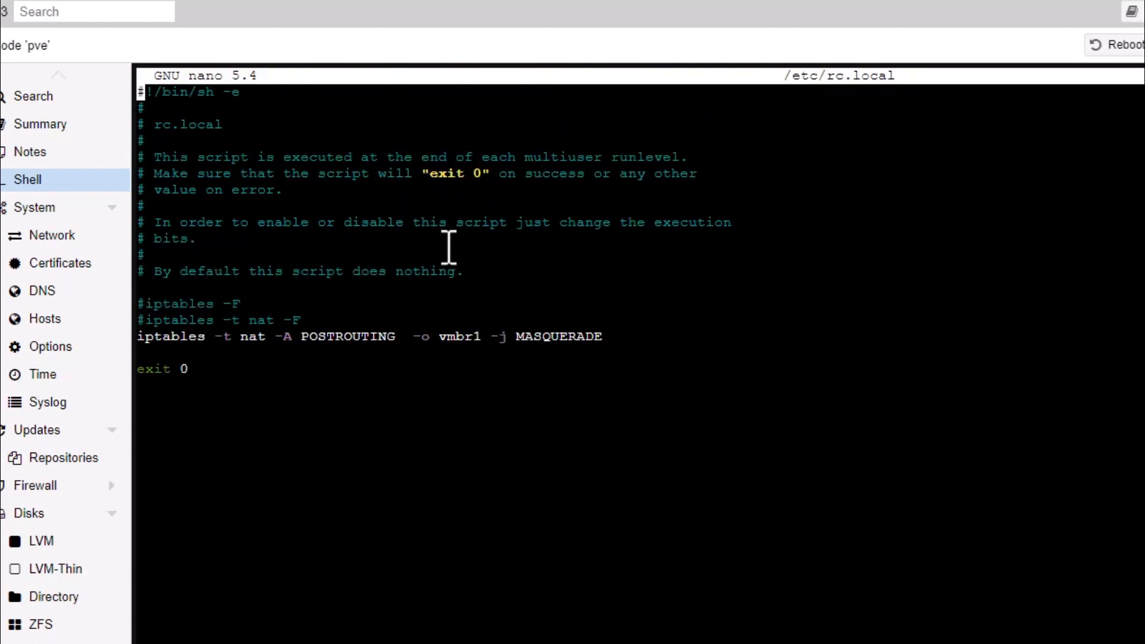
key("Down")
key("Down")
key("Down")
key("Down")
key("Down")
key("Down")
key("Down")
key("Down")
key("Down")
key("Down")
key("Down")
key("Down")
key("Down")
key("Down")
key("Down")
key("Right")
key("Right")
key("Right")
key("Right")
key("Right")
key("Right")
key("Right")
key("Right")
key("Right")
key("Right")
key("Right")
key("Right")
key("Right")
key("Right")
key("Right")
key("Right")
key("Right")
key("Right")
key("Right")
key("Right")
key("Right")
key("Right")
key("Right")
key("Right")
key("Right")
key("Right")
key("Right")
key("Right")
key("Left")
key("Right")
key("Right")
key("Right")
key("Right")
key("Right")
key("Right")
key("Right")
key("Right")
key("Right")
key("Right")
key("Right")
key("Right")
key("Right")
key("Right")
key("Right")
key("Right")
key("ctrl+x")
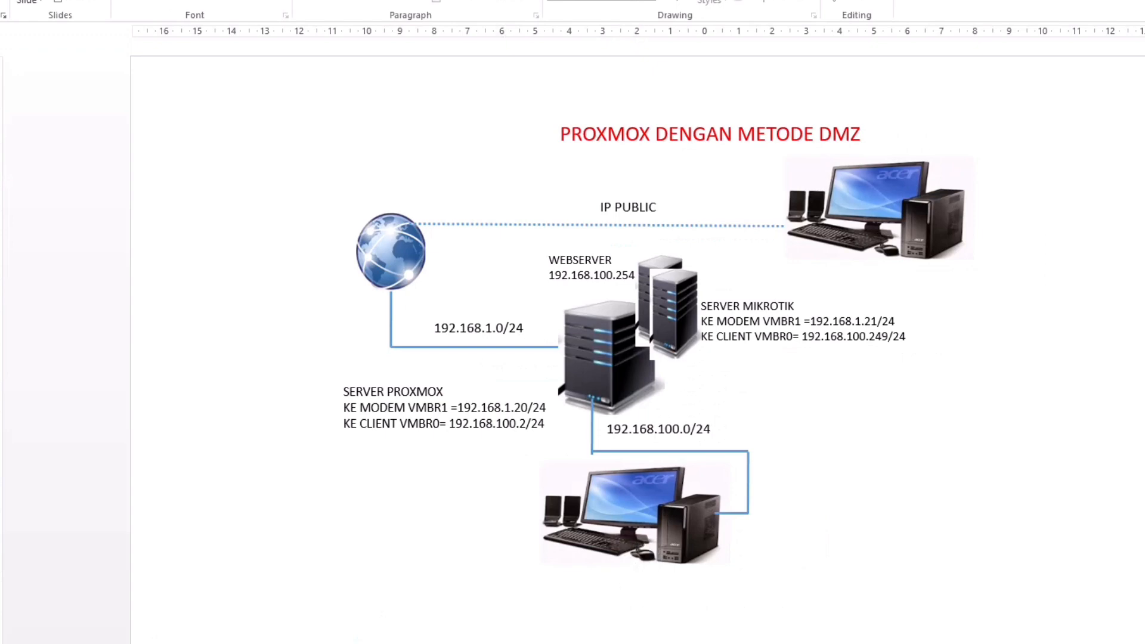
Ping google.com from Command Prompt to confirm internet replies, then close the window.
key("super+s")
type("c")
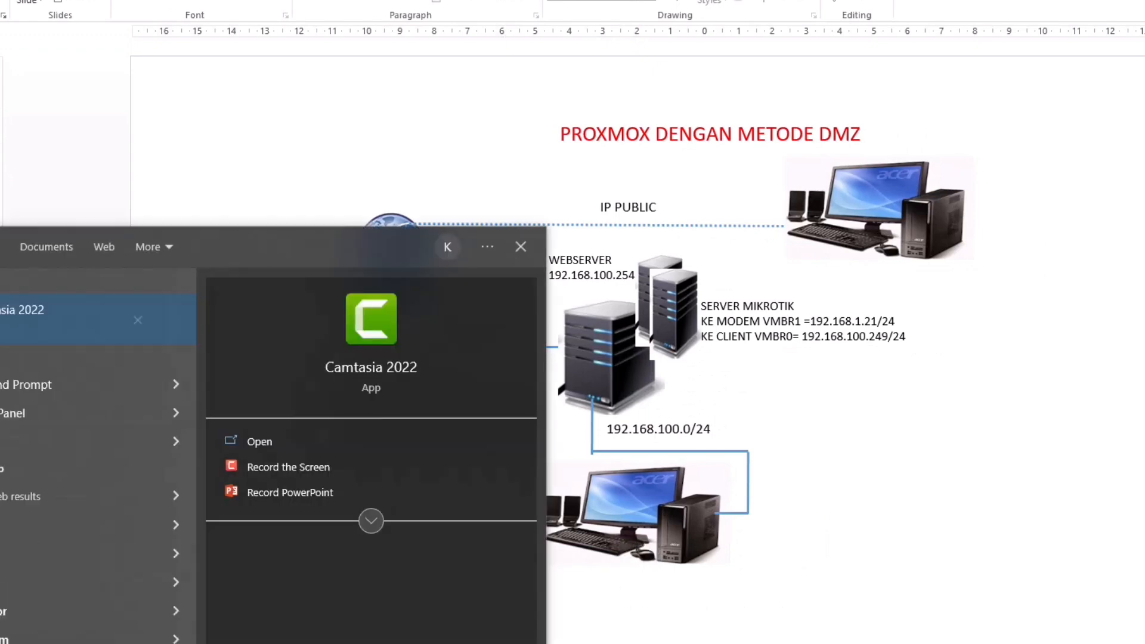
type("md")
key("Return")
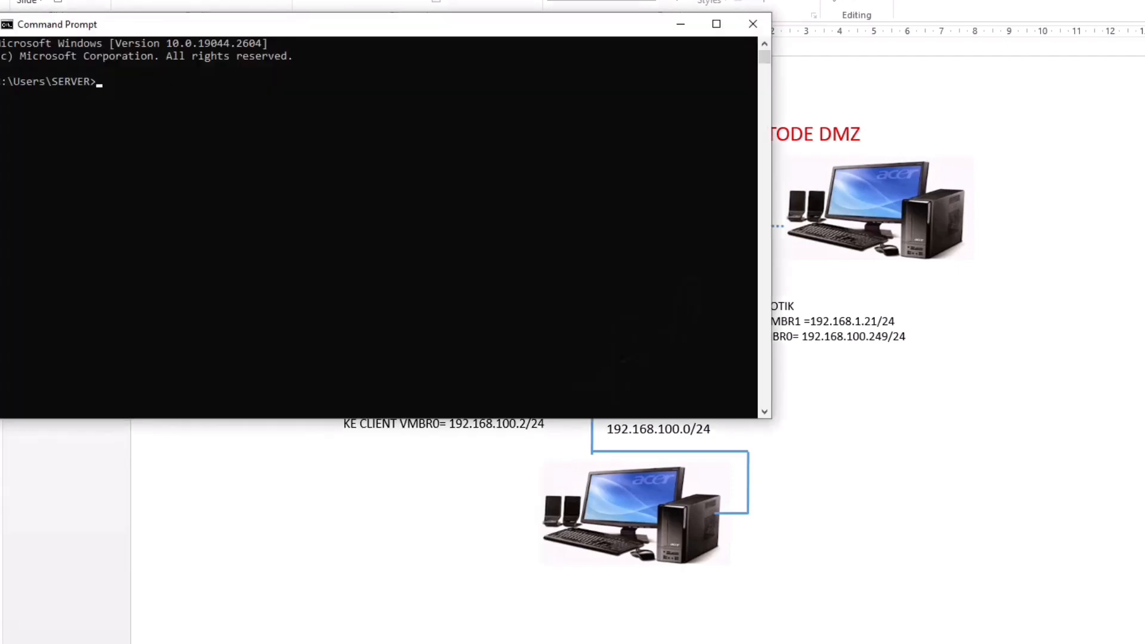
type("ping google.com")
key("Return")
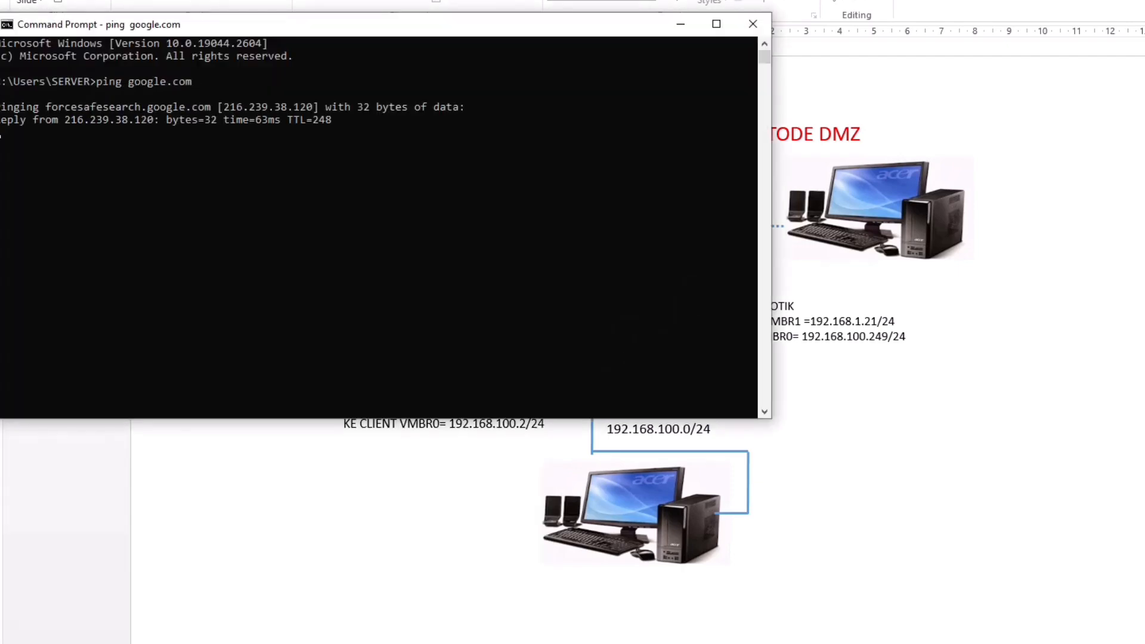
left_click(743, 23)
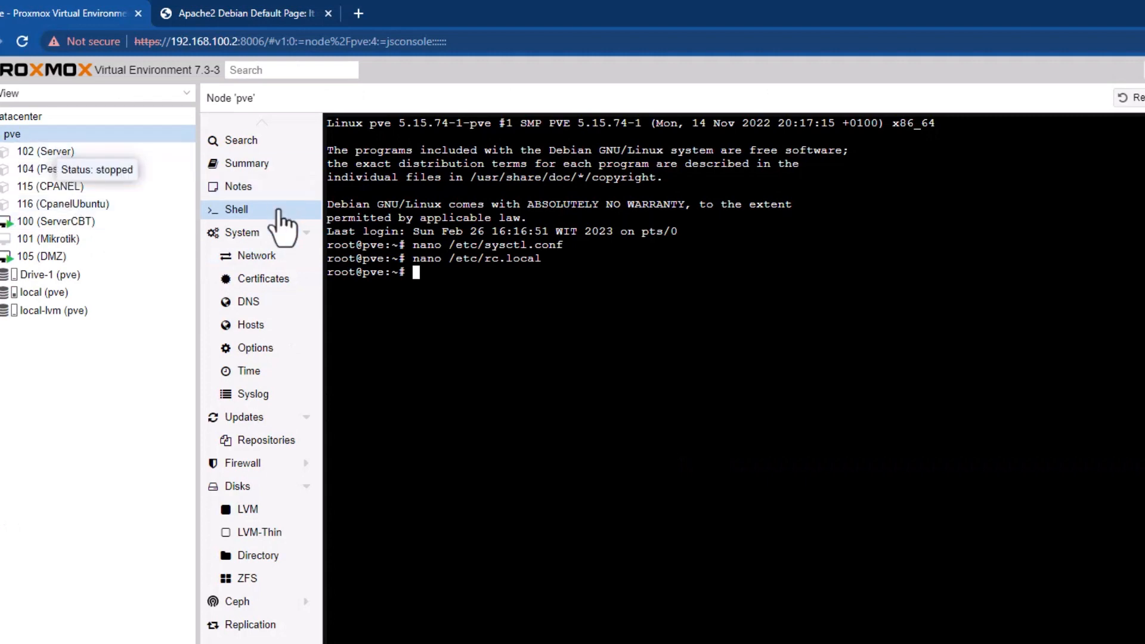
Show pve's network list with vmbr0 at 192.168.100.2/24 and vmbr1 at 192.168.1.20/24, gateway 192.168.1.1.
left_click(271, 257)
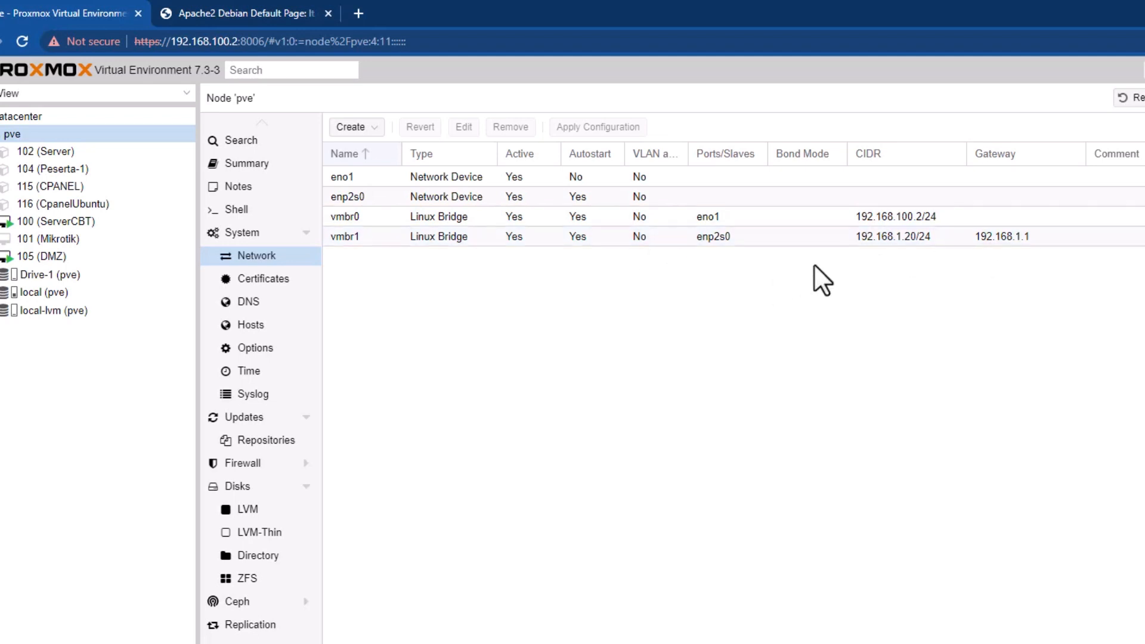
In a new tab, load 192.168.1.1 and log in with the router's username and password.
left_click(358, 13)
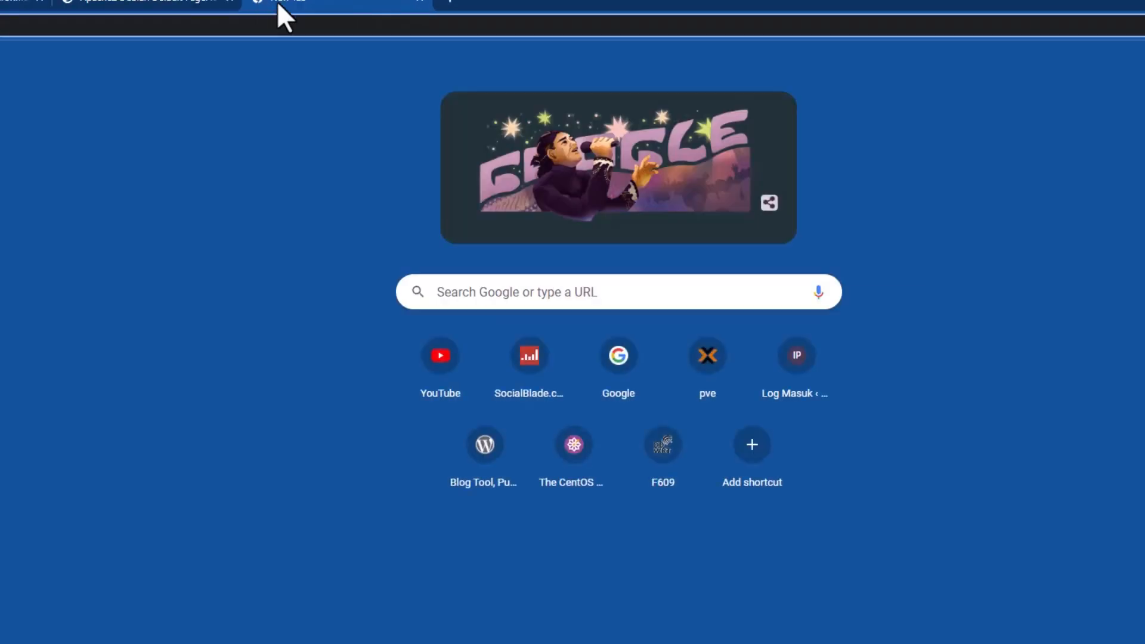
type("168.1.1")
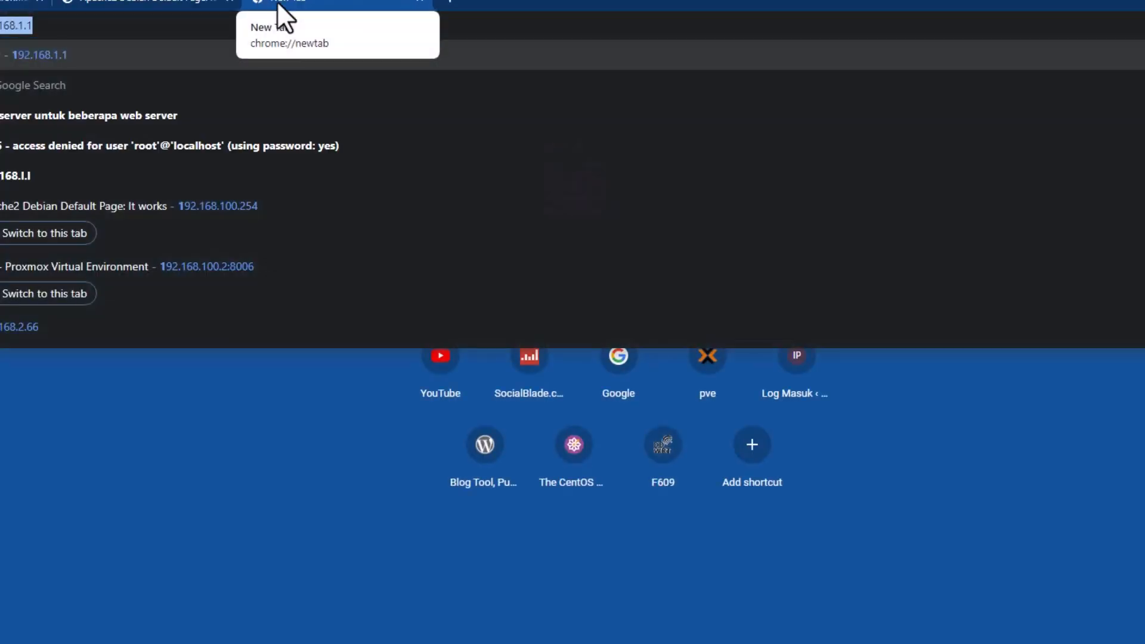
key("Return")
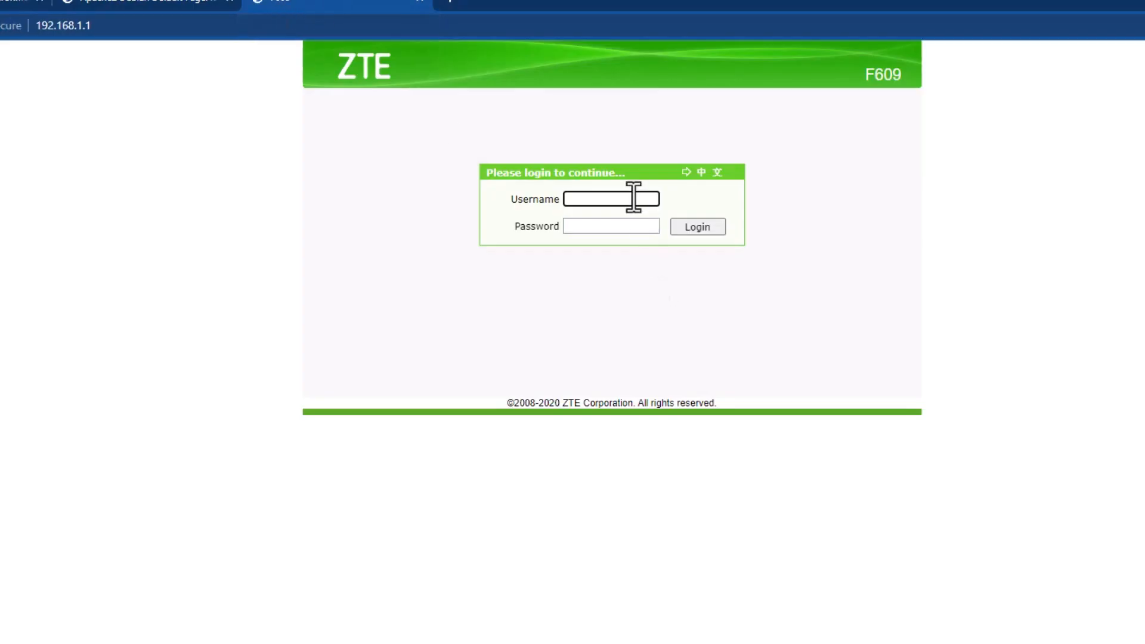
type("admin")
key("Tab")
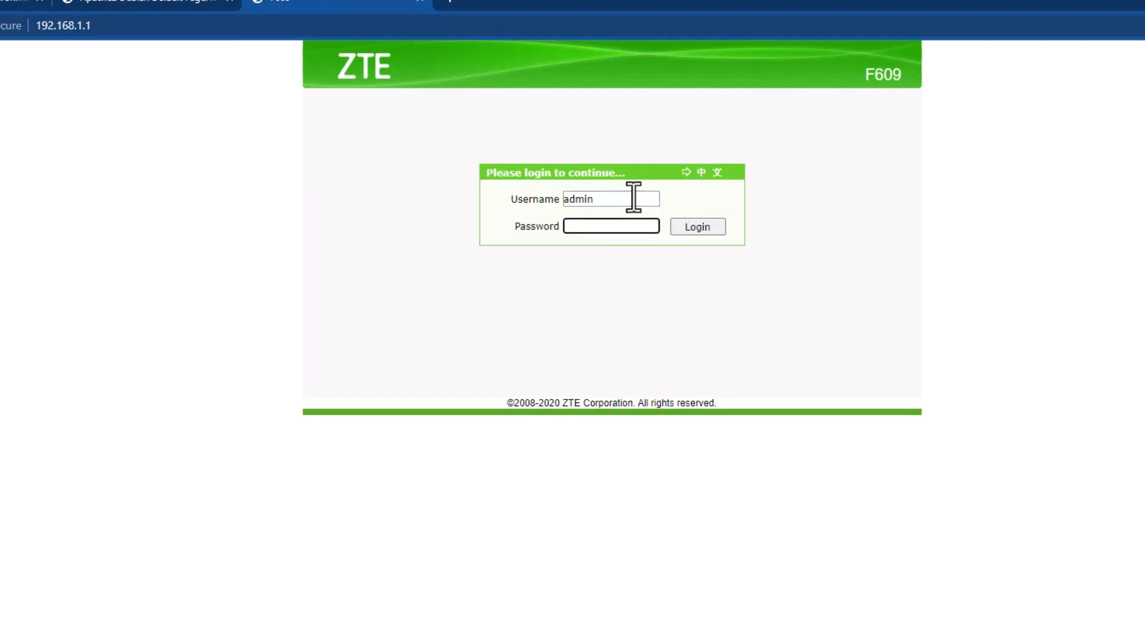
type("a********")
key("Return")
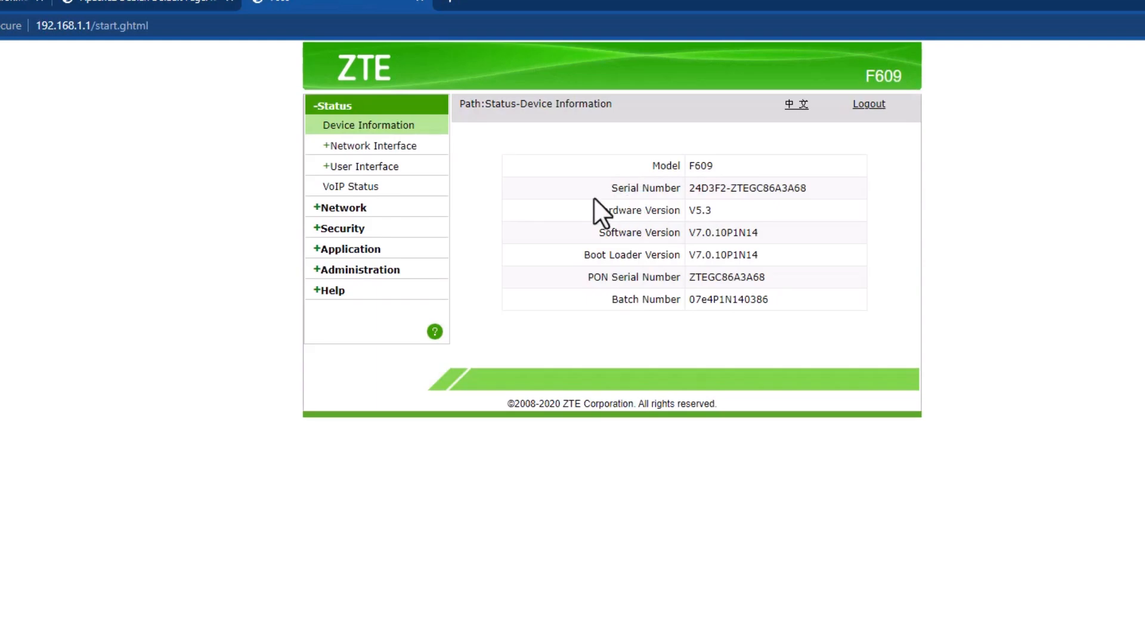
Navigate Security > Application > DMZ Host in the ZTE F609 router menu.
left_click(334, 229)
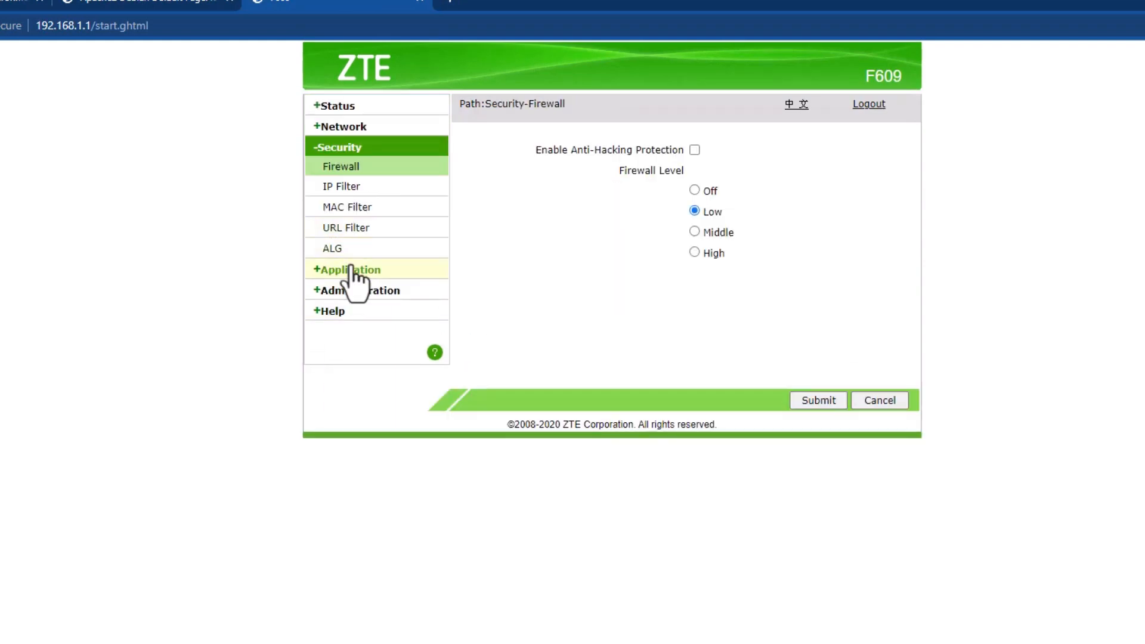
left_click(345, 272)
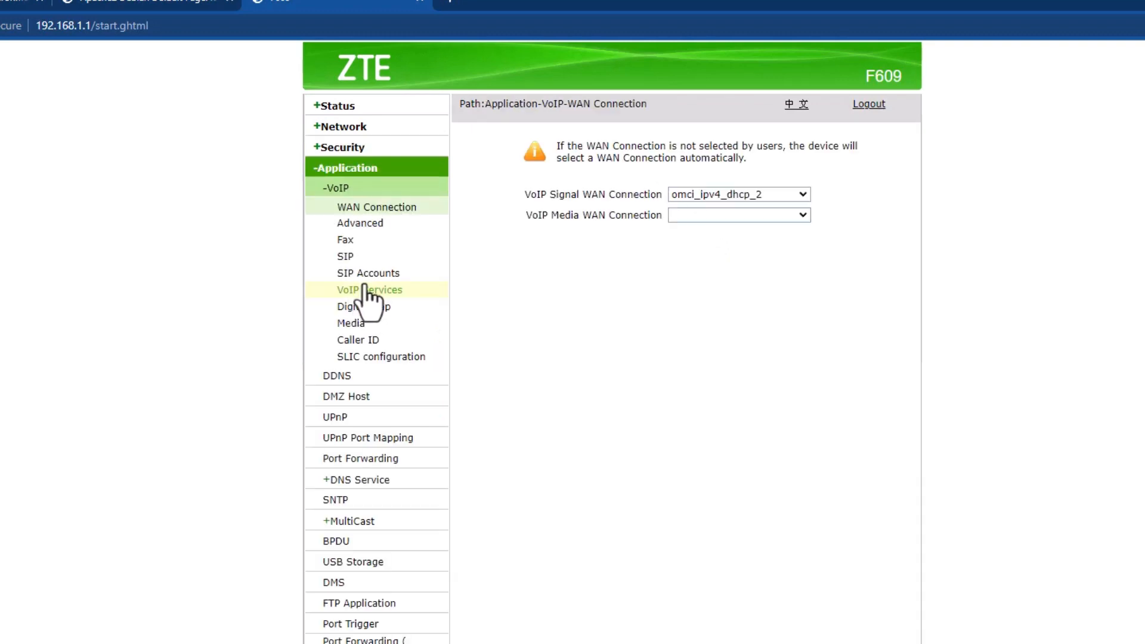
left_click(352, 398)
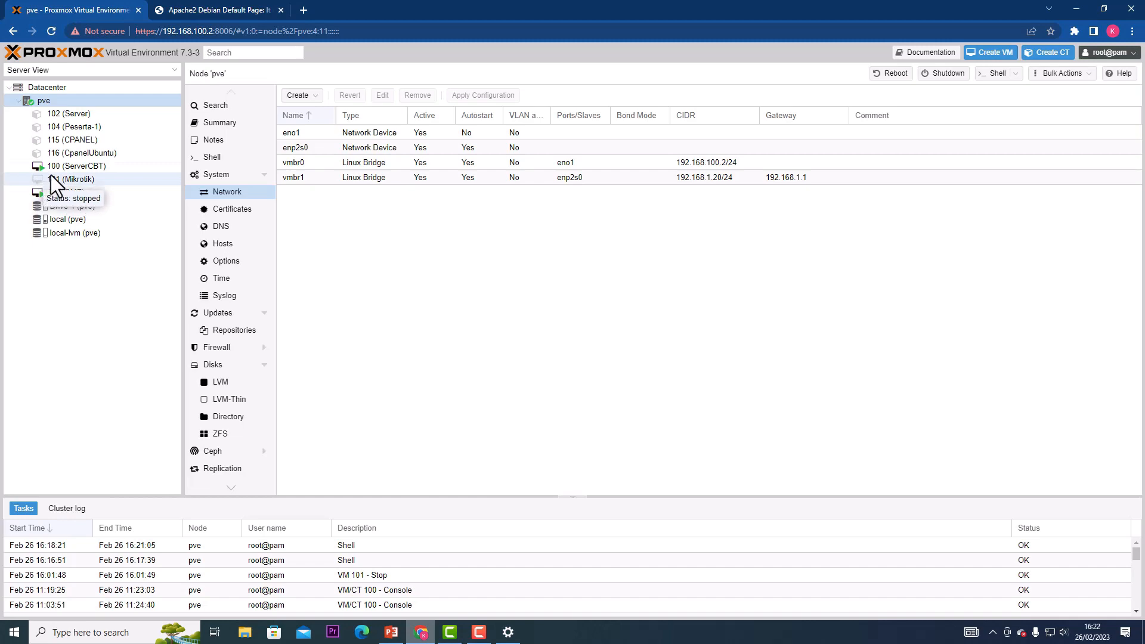
Remove the old stopped VM 101 (Mikrotik), confirming the deletion with ID 101.
left_click(66, 177)
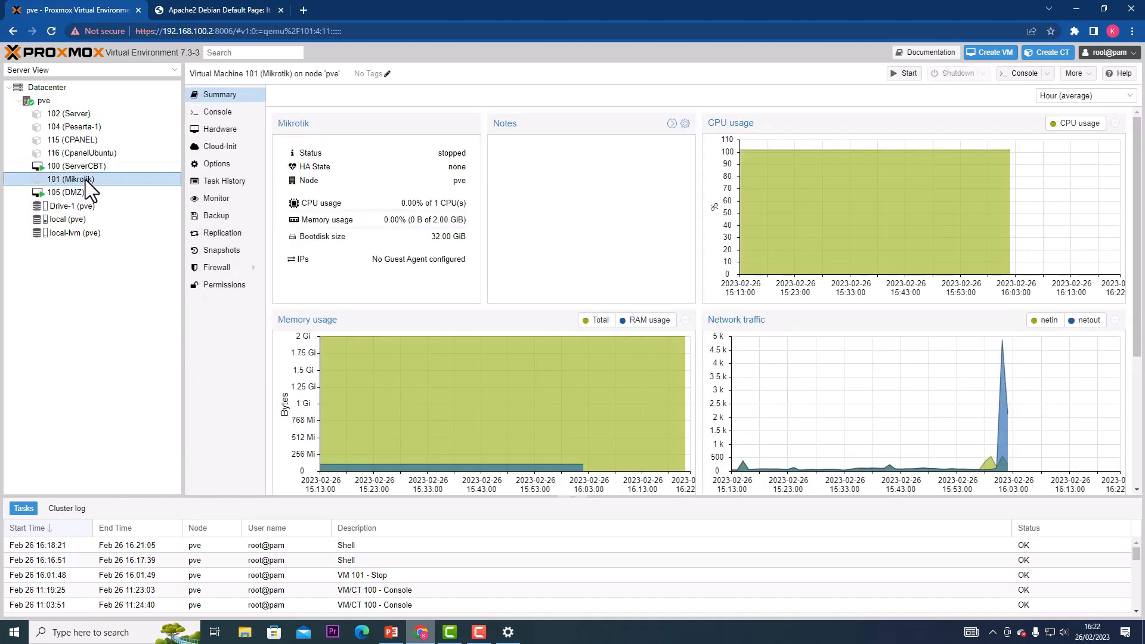
right_click(87, 181)
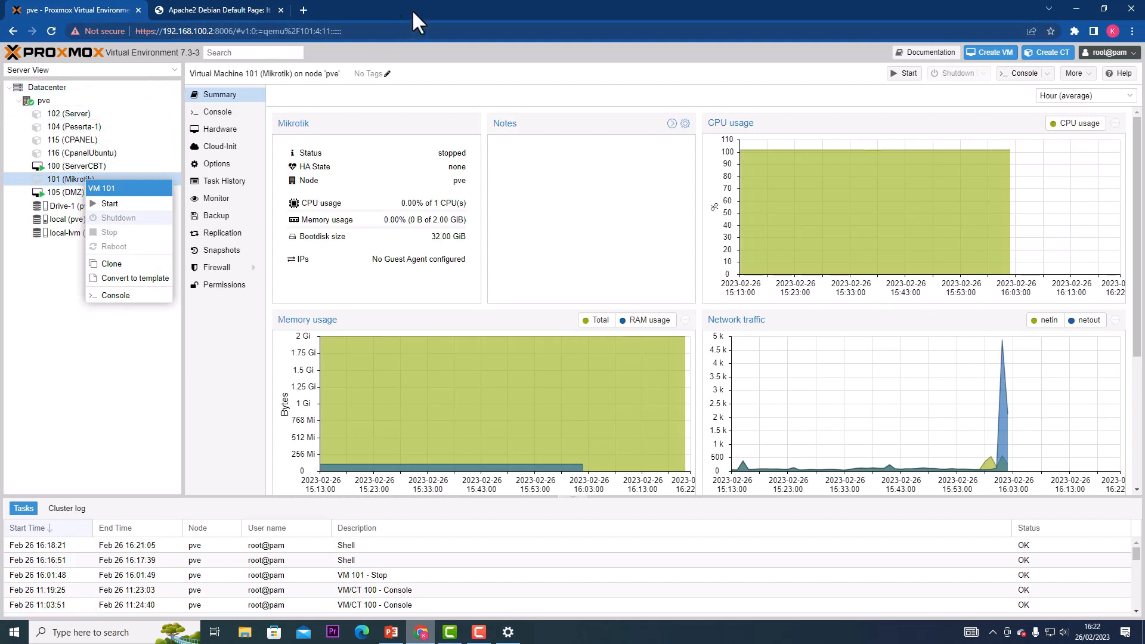
left_click(2, 219)
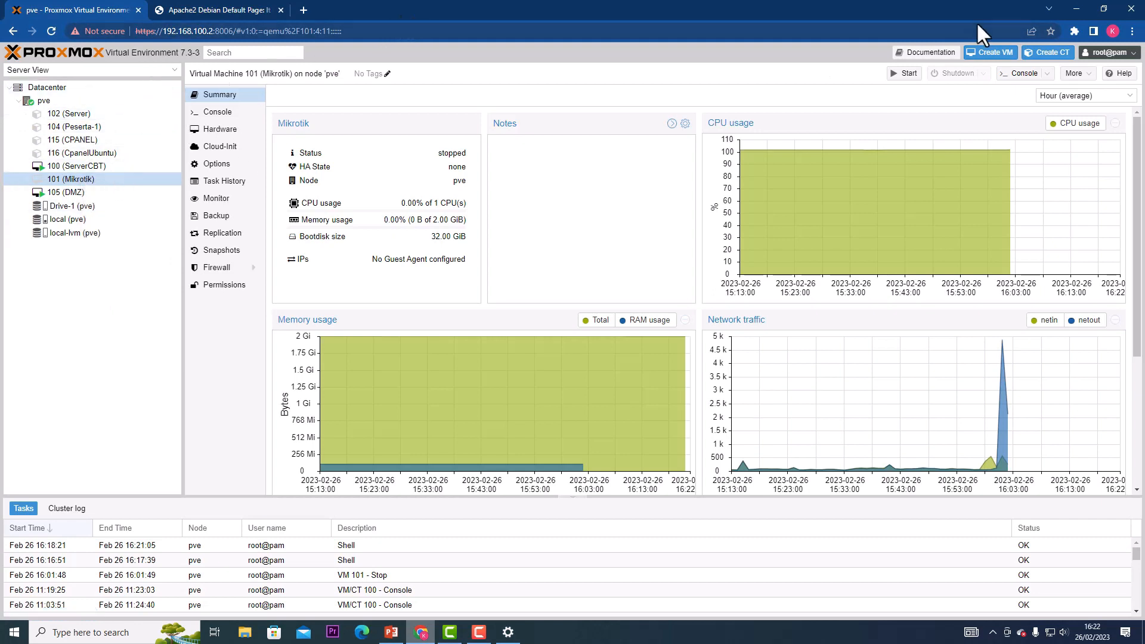
left_click(1074, 74)
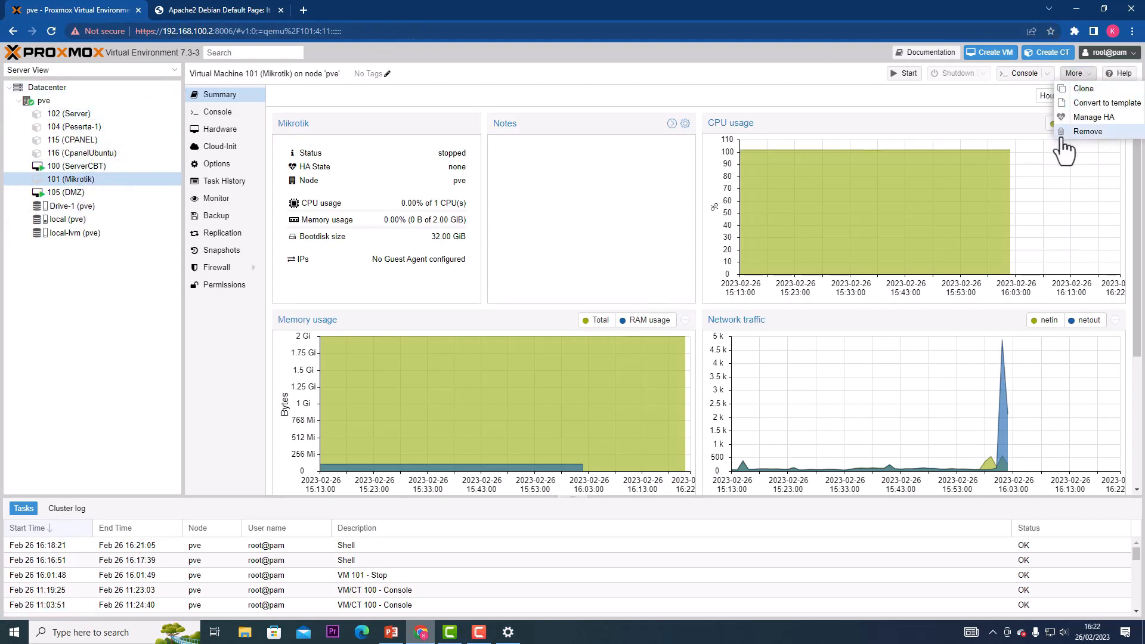
left_click(1077, 138)
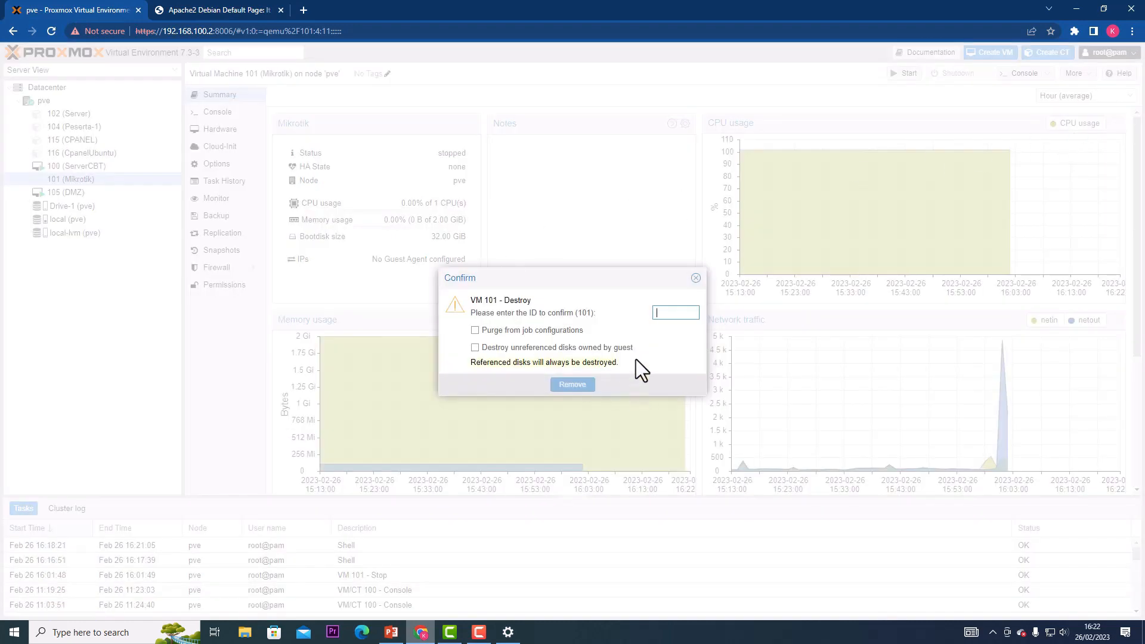
type("101")
key("Return")
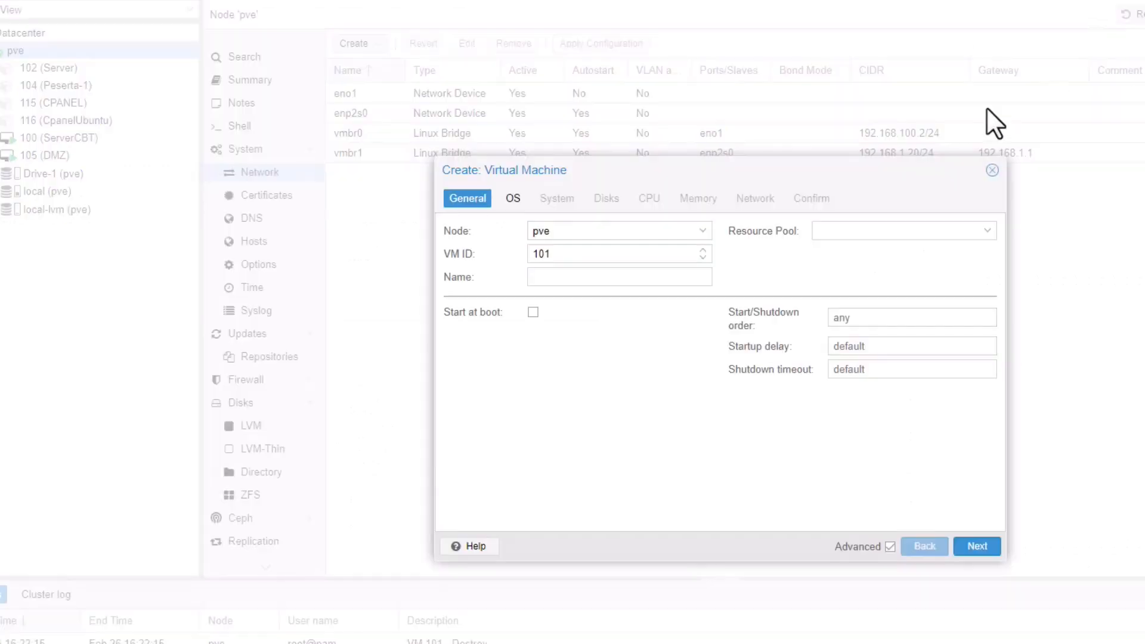
Name the new VM 'Mikrotik-DMZ', attach mikrotik-6.33.iso and set the guest OS type to Other.
left_click(585, 278)
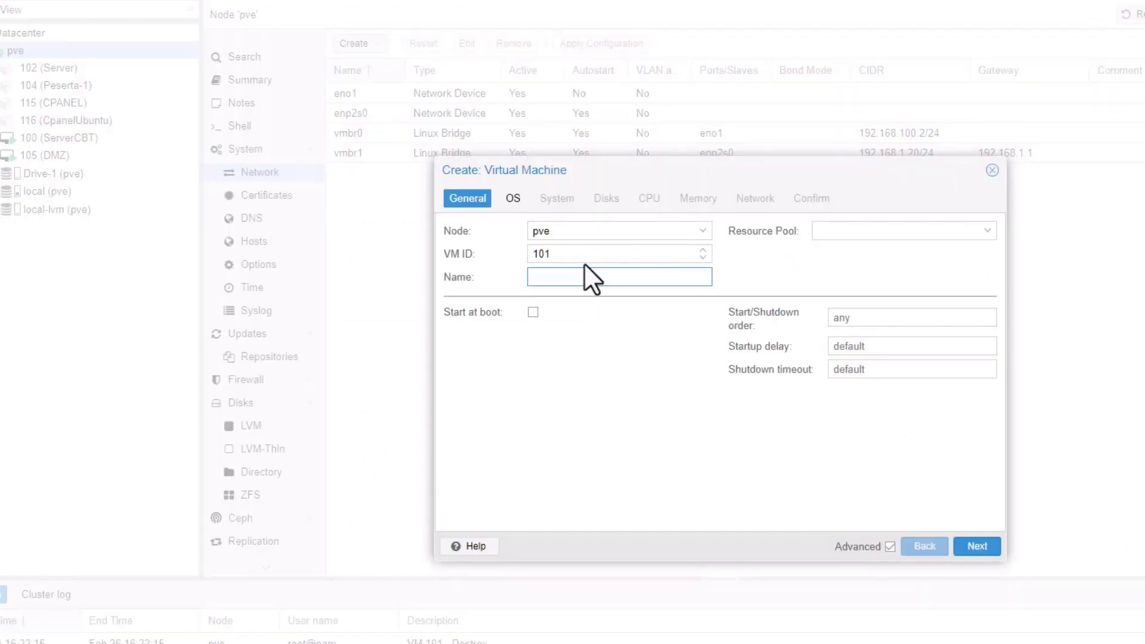
type("Mikrotik-DMZ")
left_click(978, 546)
left_click(704, 279)
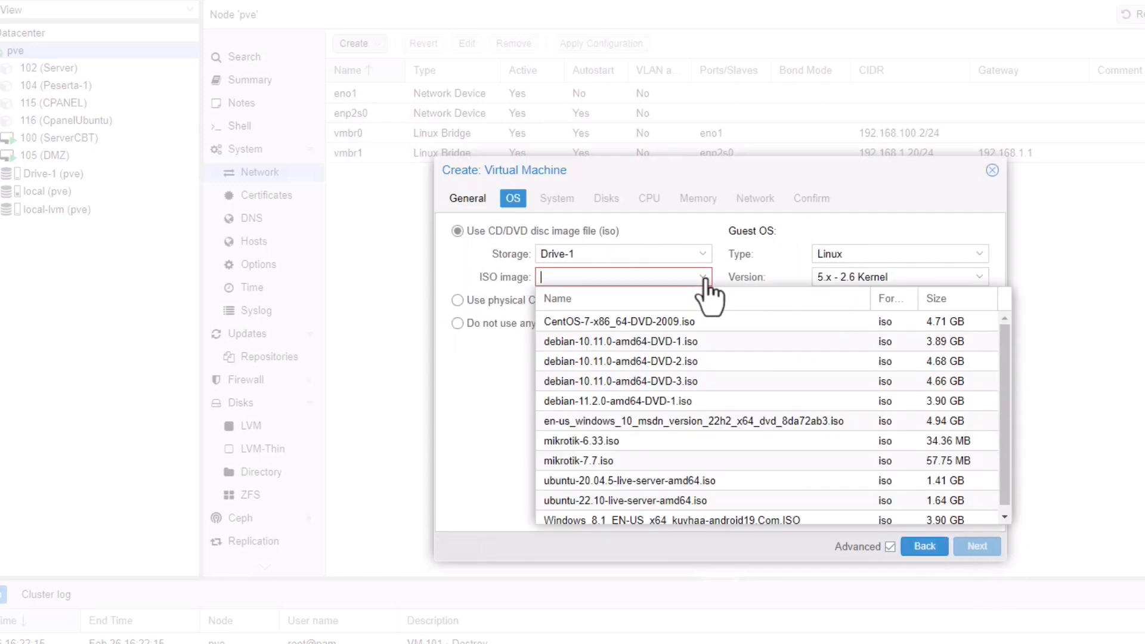
left_click(642, 446)
left_click(974, 545)
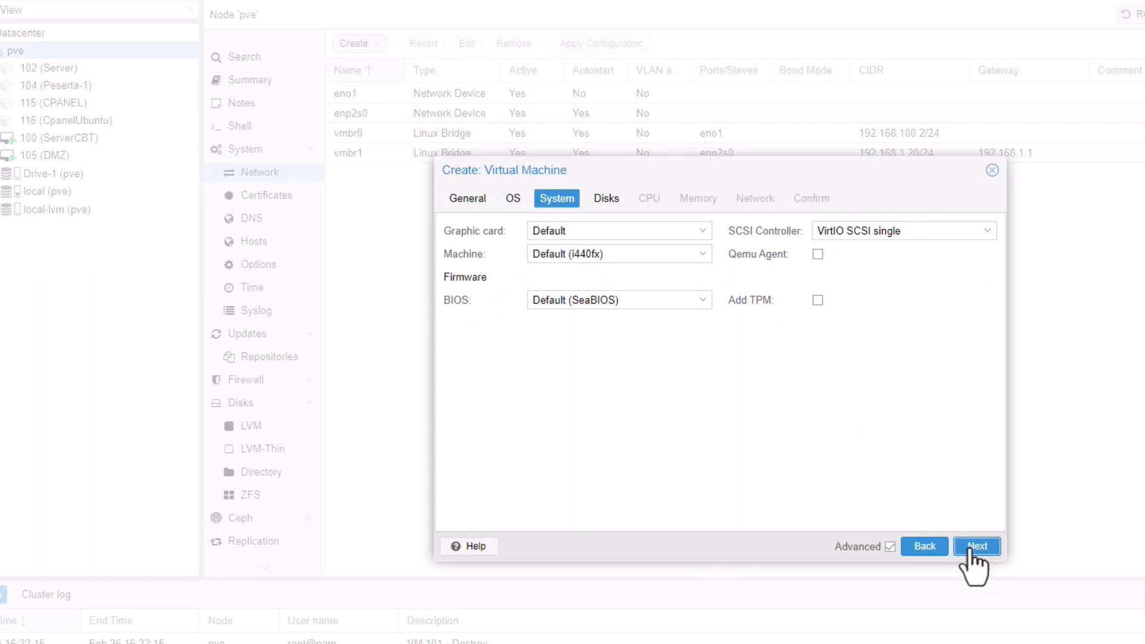
left_click(924, 547)
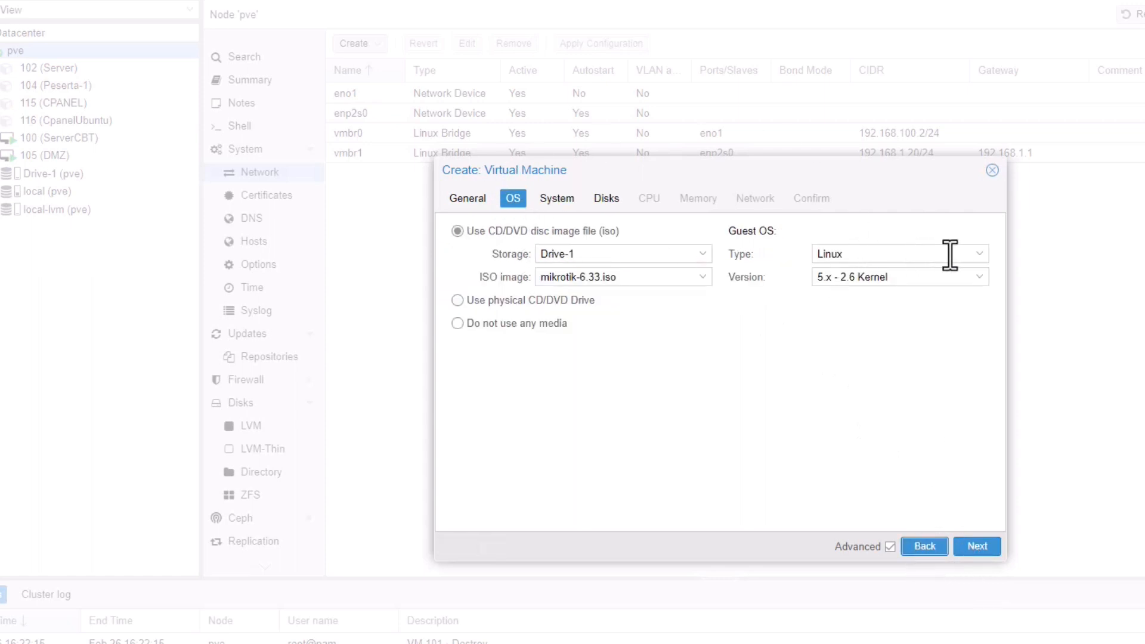
left_click(978, 254)
left_click(867, 329)
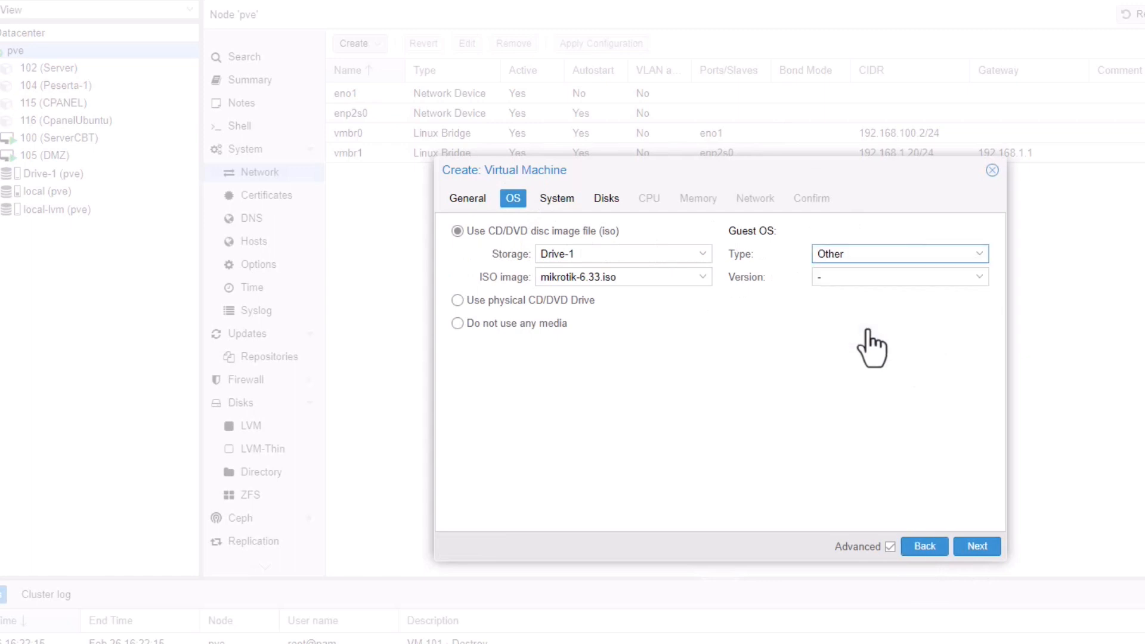
left_click(975, 545)
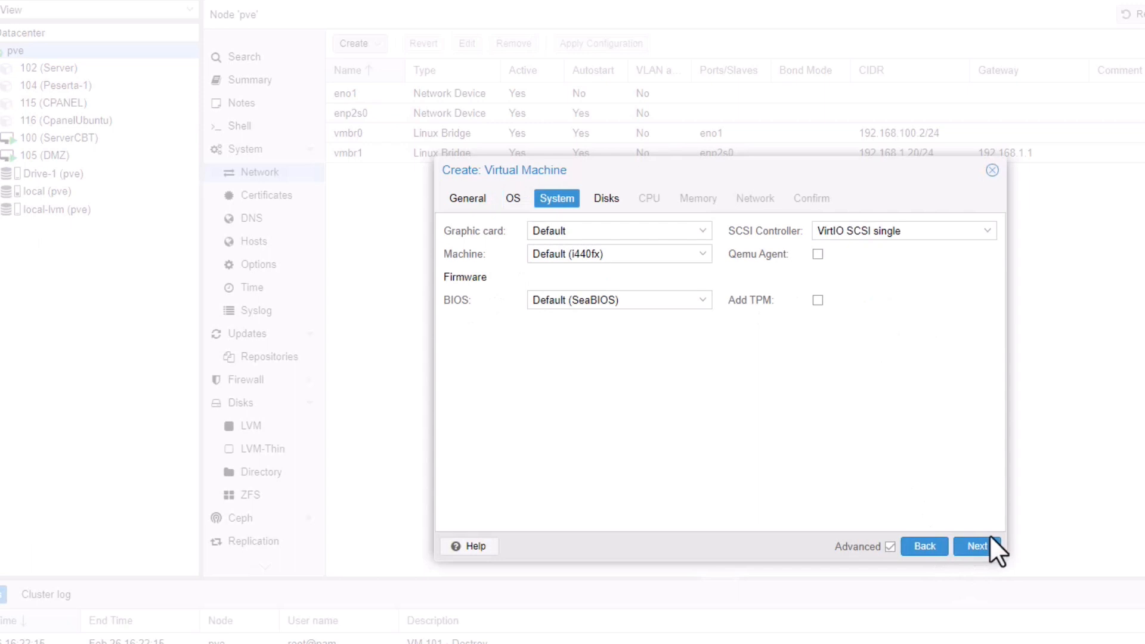
Give the VM a 40 GiB disk and a network card without firewall, then create it.
left_click(977, 546)
left_click(680, 314)
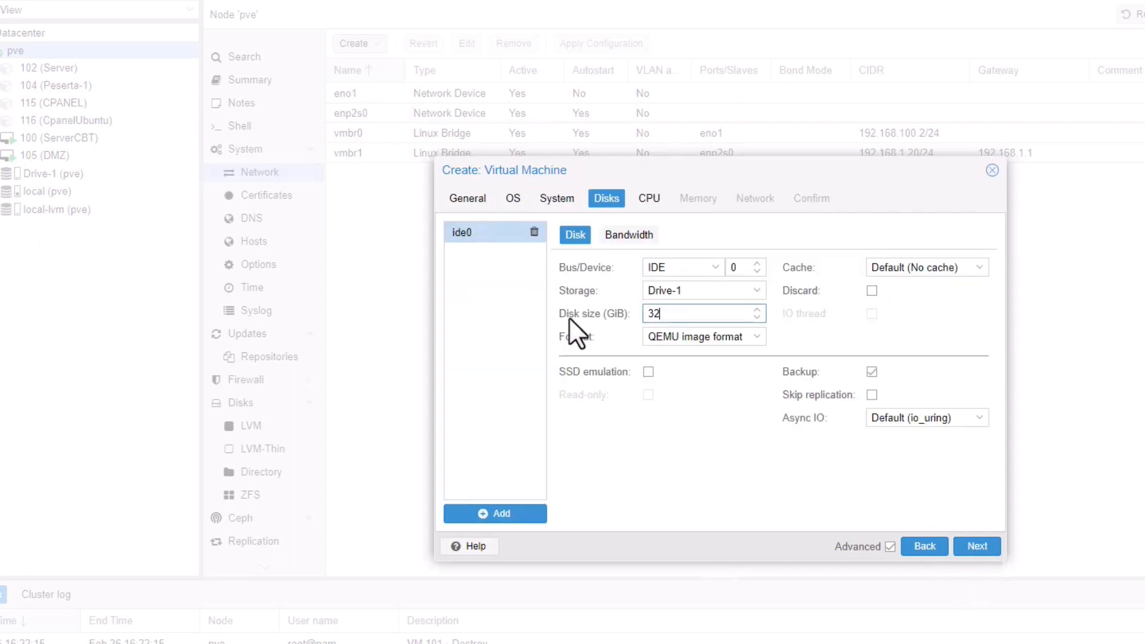
key("ctrl+a")
type("40")
left_click(965, 535)
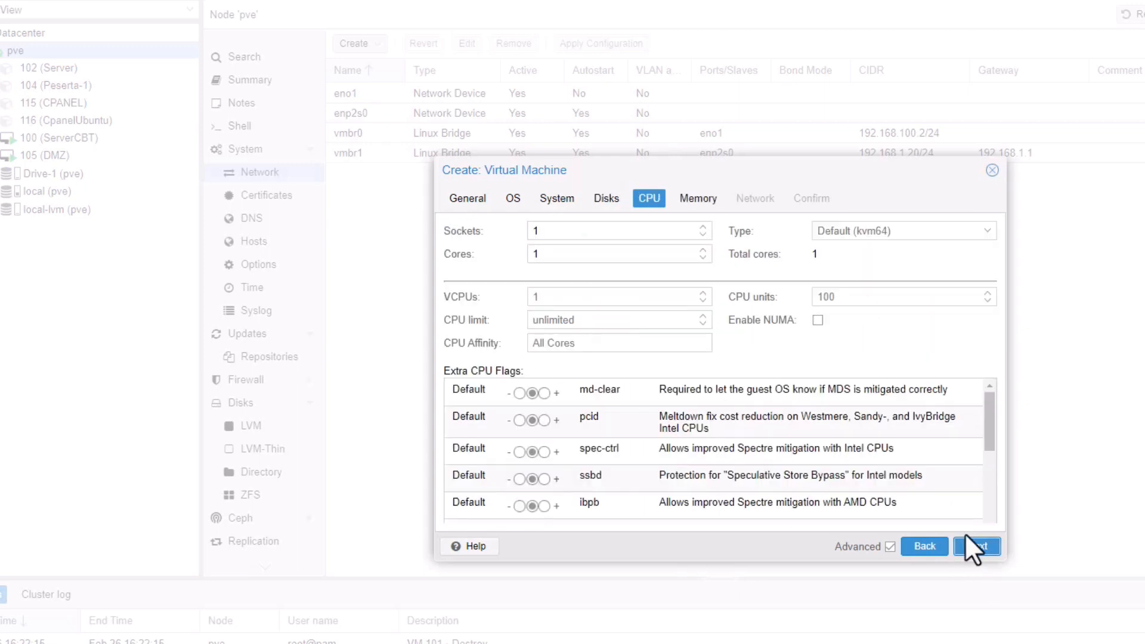
left_click(993, 549)
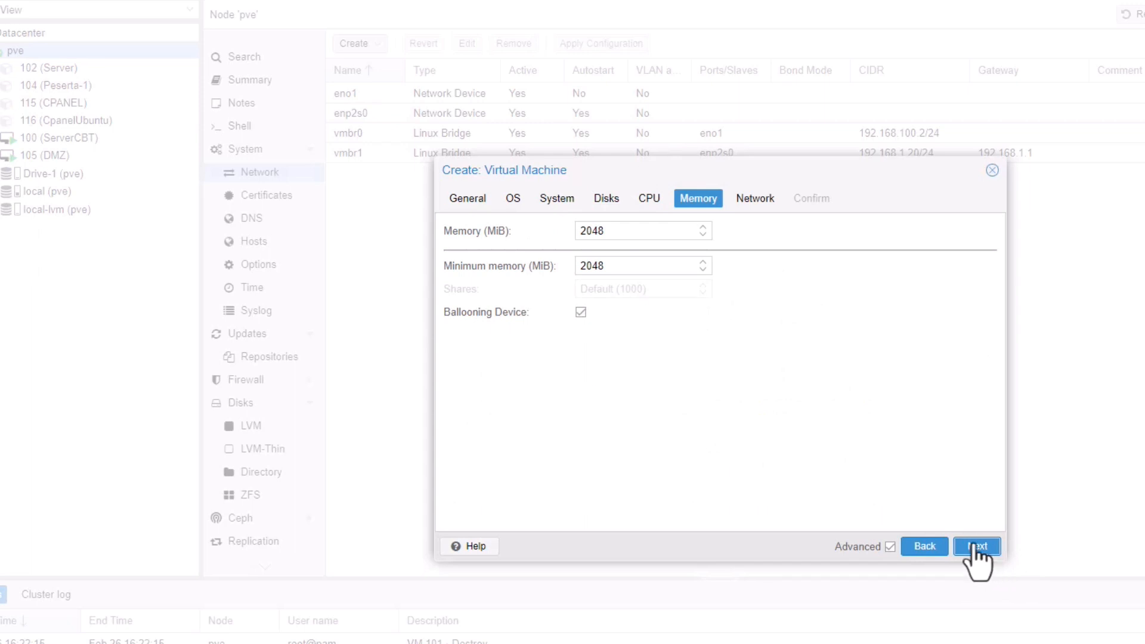
left_click(977, 547)
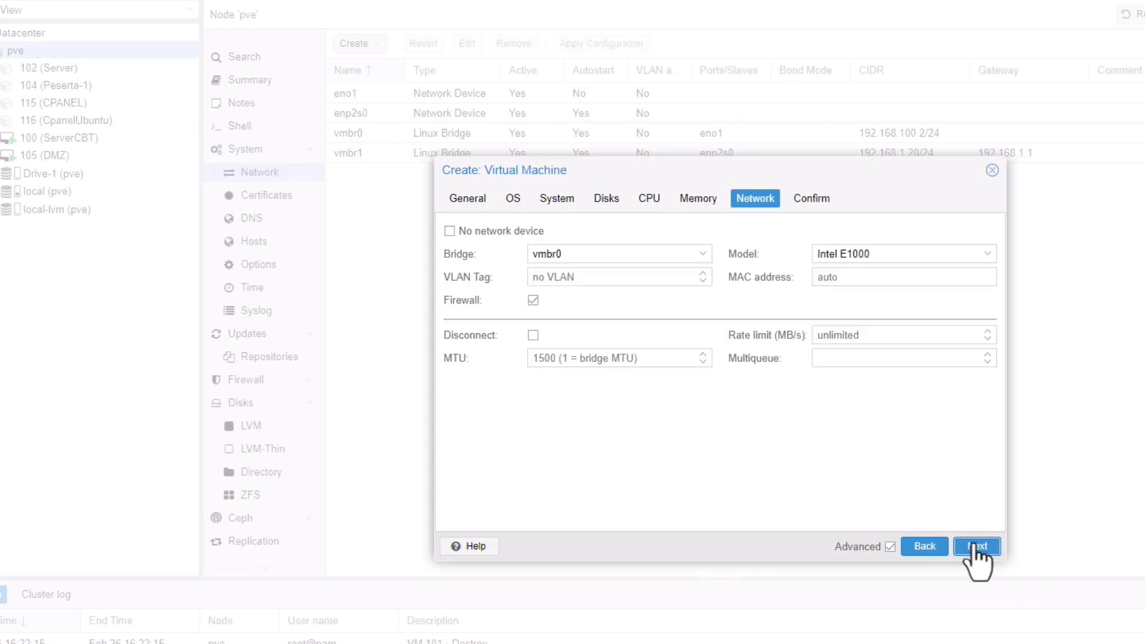
left_click(534, 301)
left_click(983, 546)
left_click(984, 546)
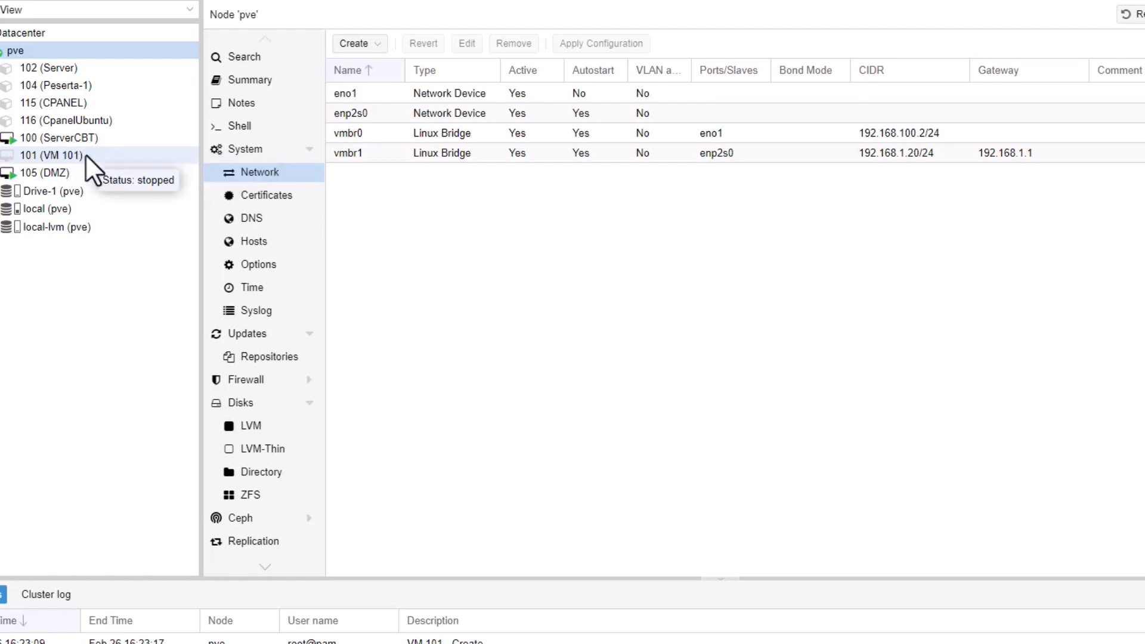
Show VM 101's Hardware list with its memory, disk, CD and NIC.
left_click(82, 155)
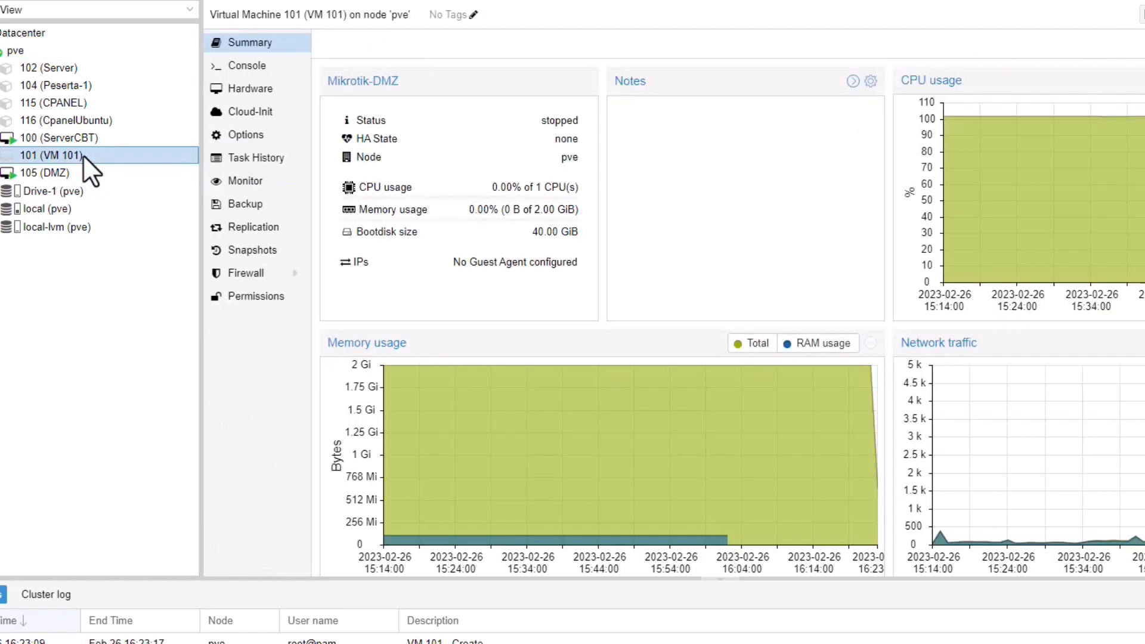
left_click(268, 89)
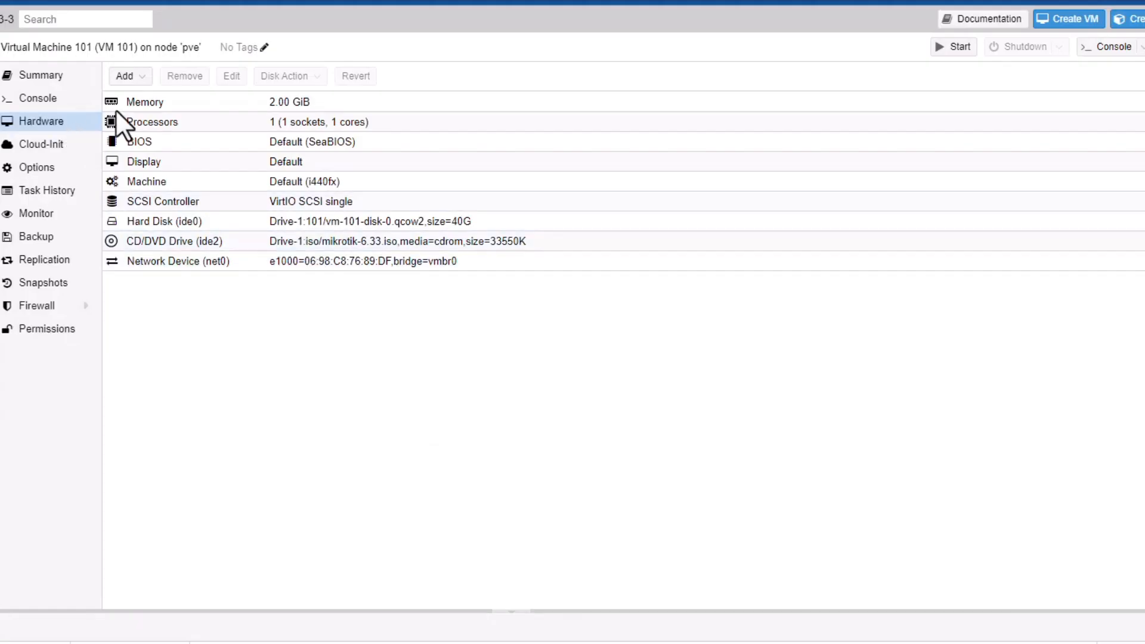
Add a second network device on bridge vmbr1 with the firewall turned off.
left_click(141, 75)
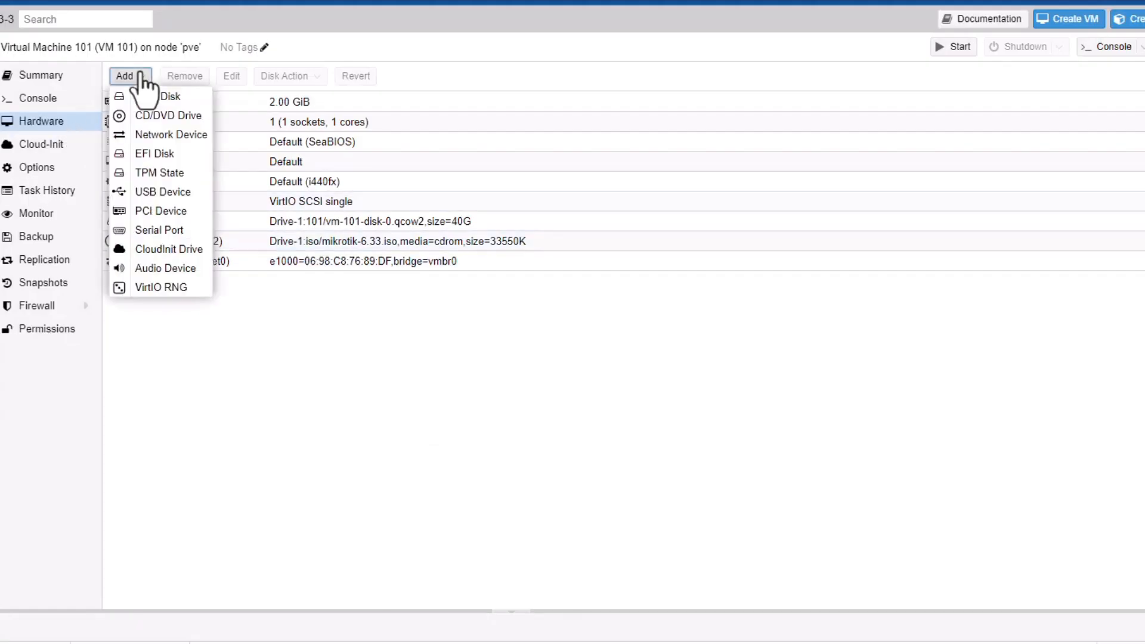
left_click(162, 134)
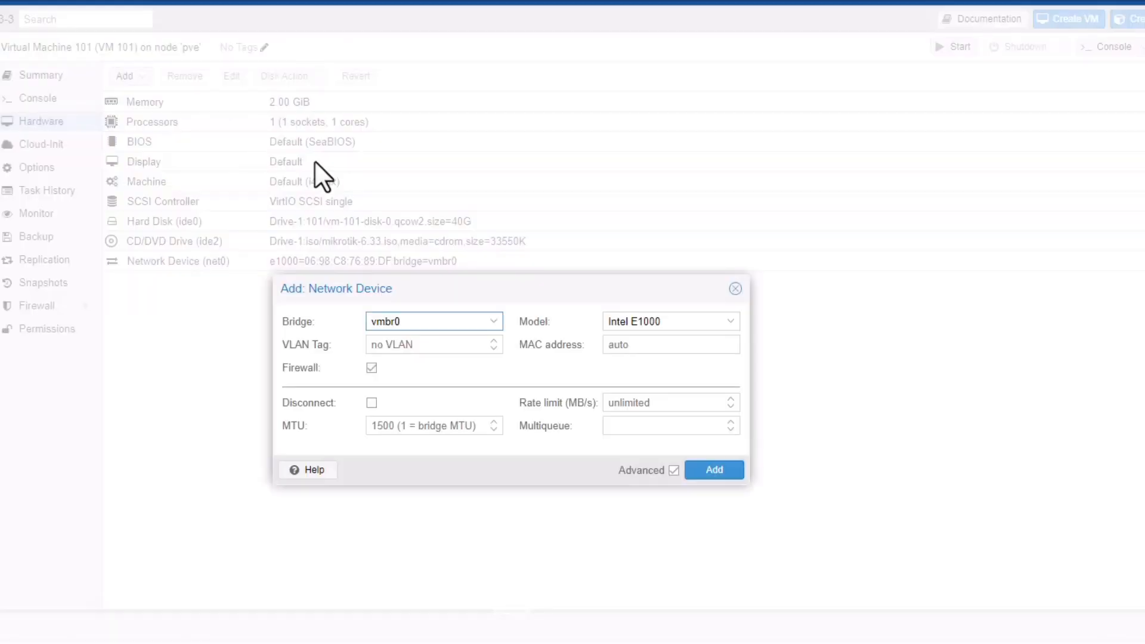
left_click(494, 322)
left_click(389, 386)
left_click(370, 366)
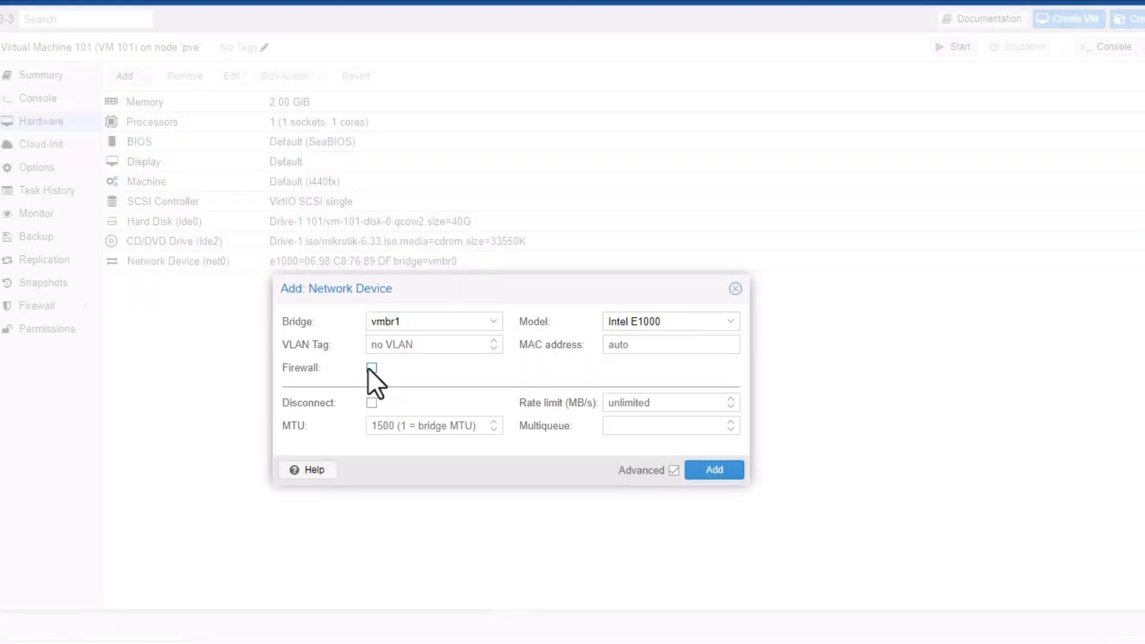
left_click(710, 471)
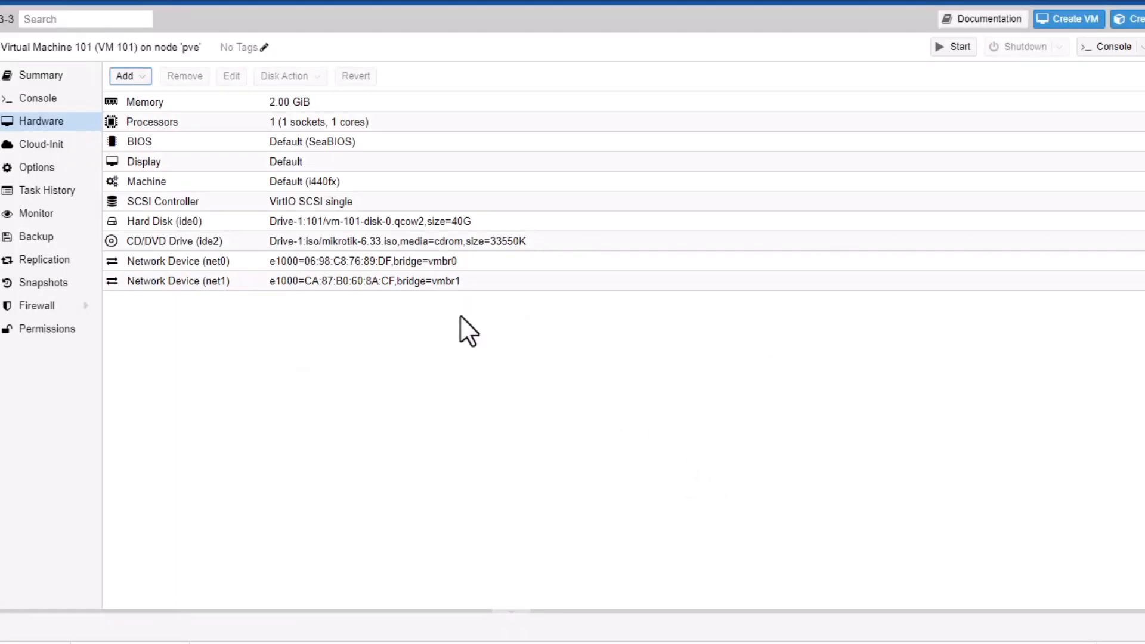
Check the net0 and net1 entries, then start VM 101.
left_click(448, 260)
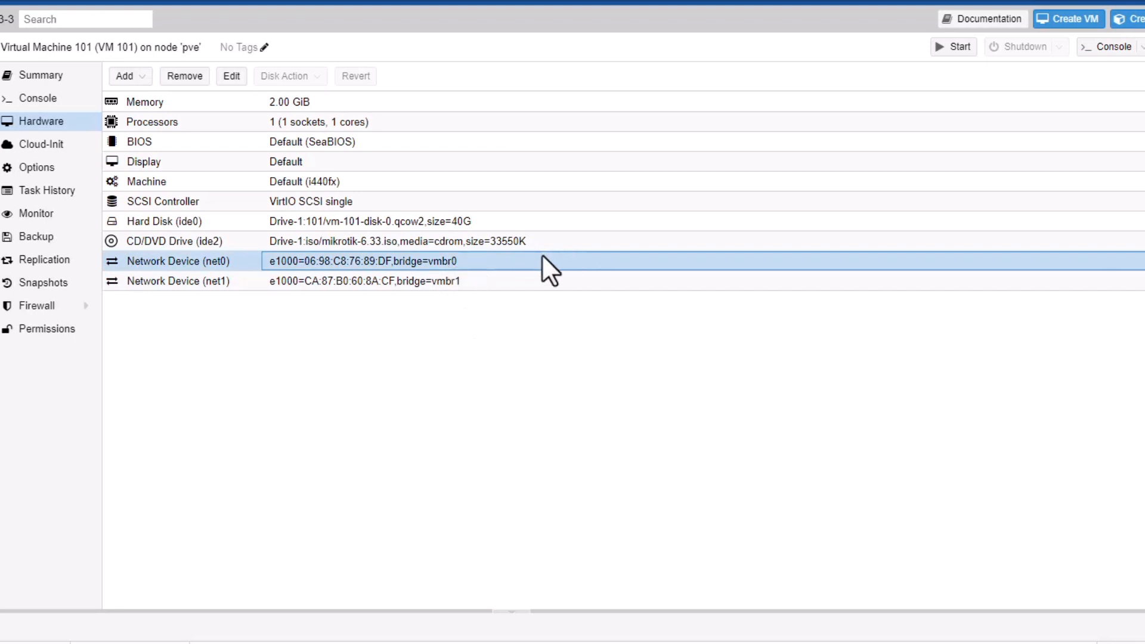
left_click(437, 283)
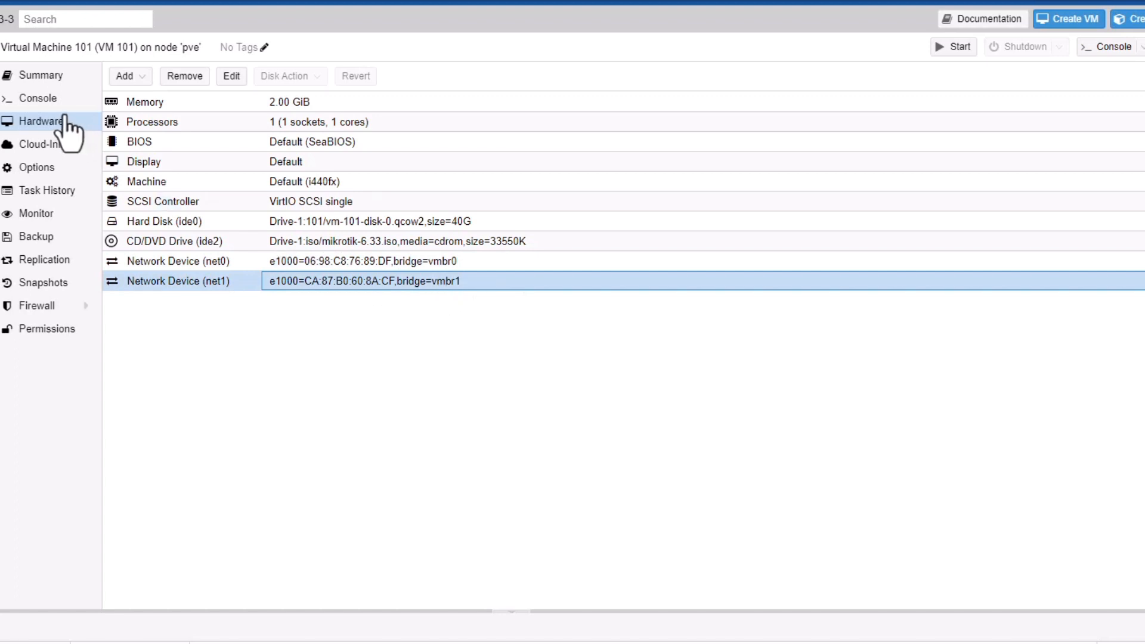
left_click(954, 48)
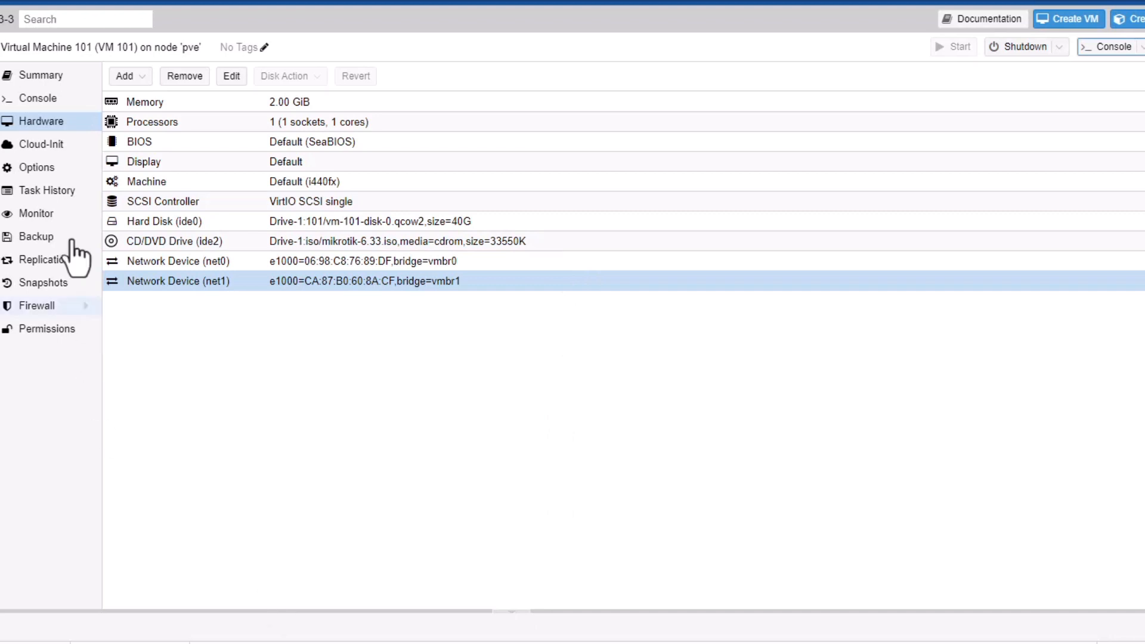
From the console, install RouterOS 6.33 with all packages, answer y to prompts, and reboot.
left_click(31, 99)
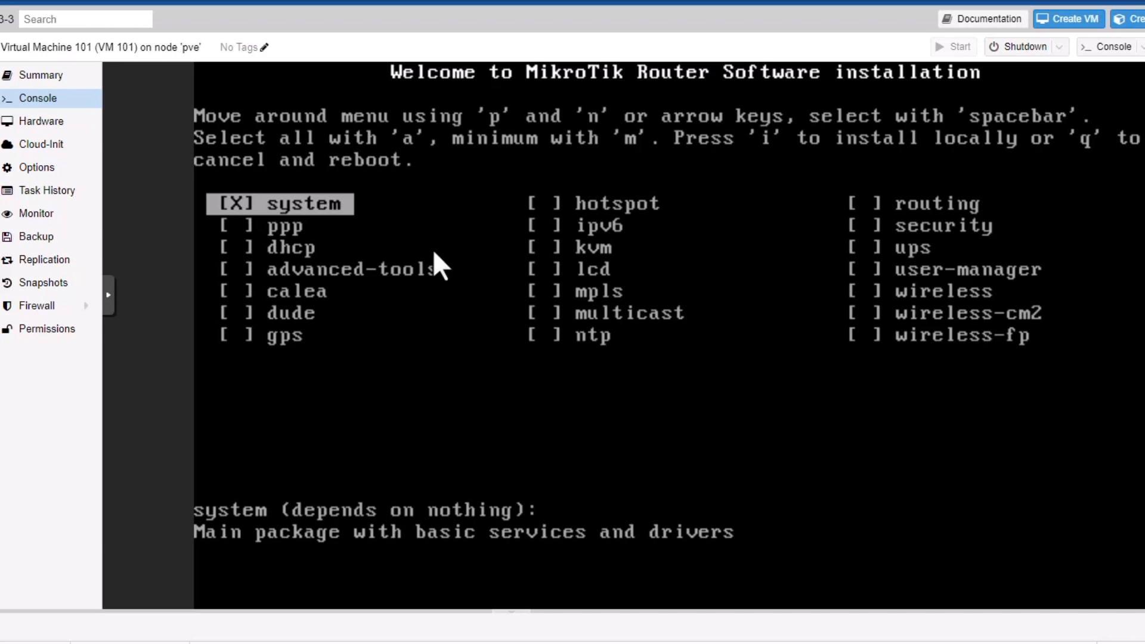
key("a")
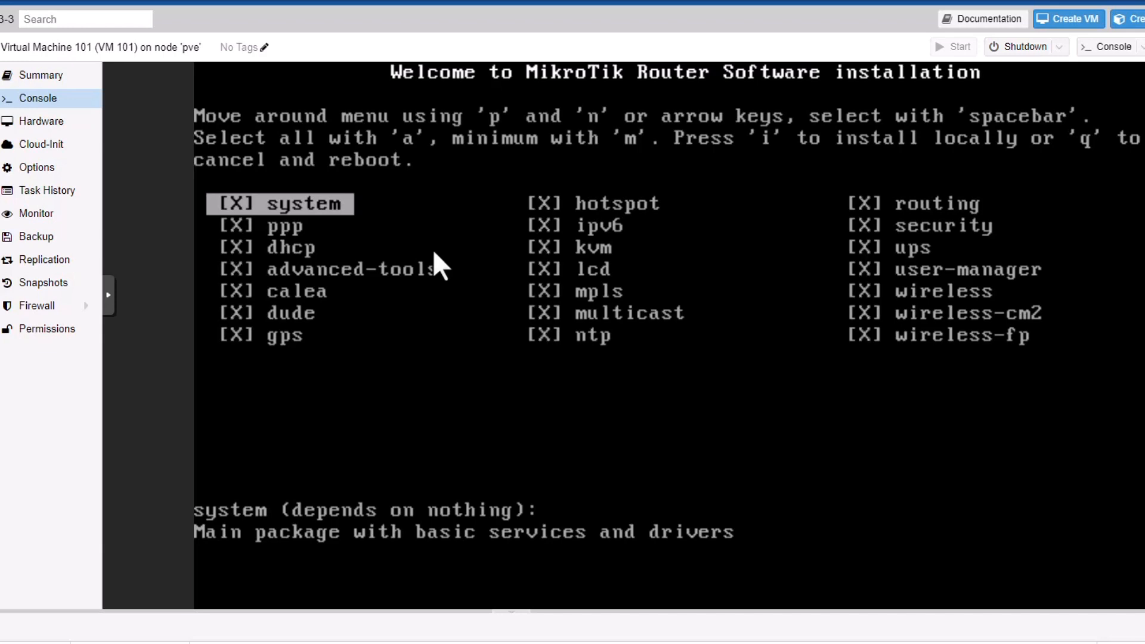
type("i")
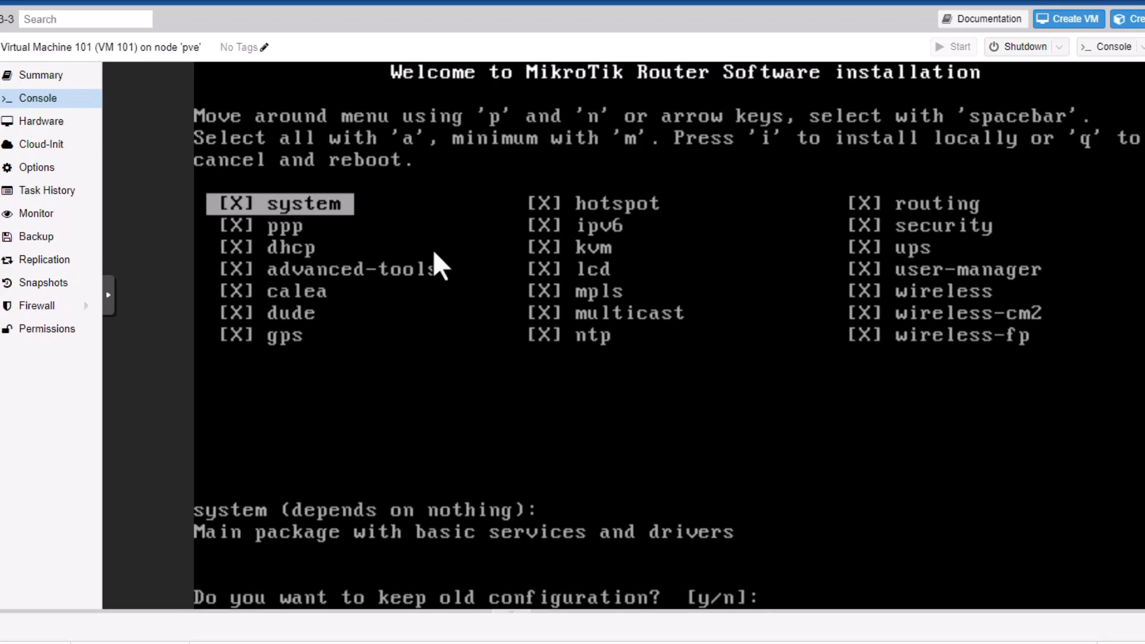
type("yy")
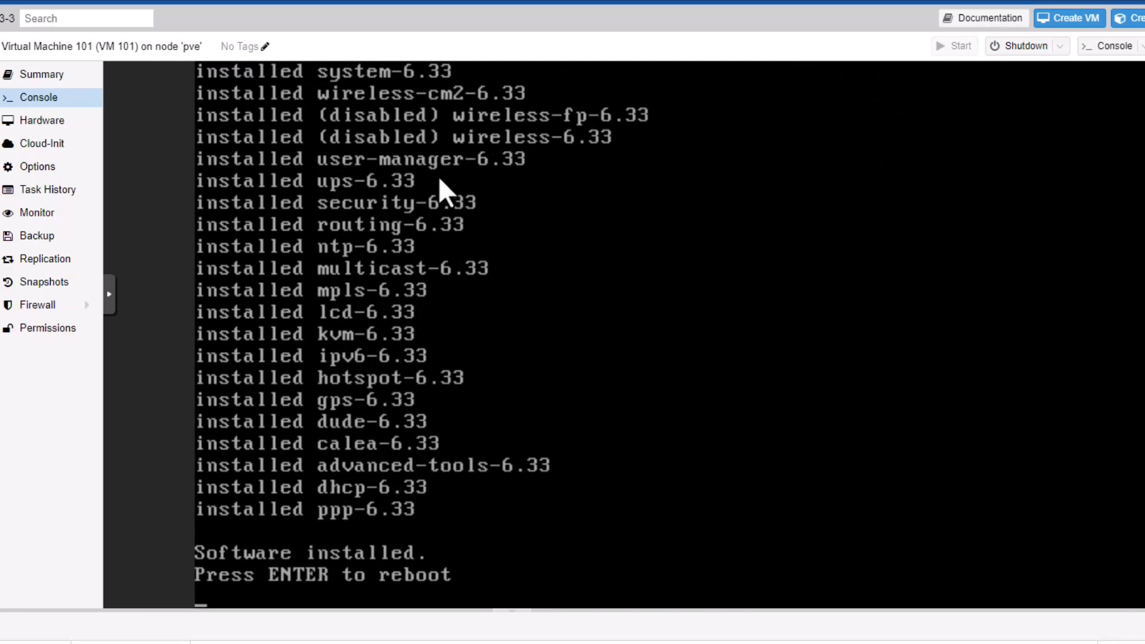
key("Return")
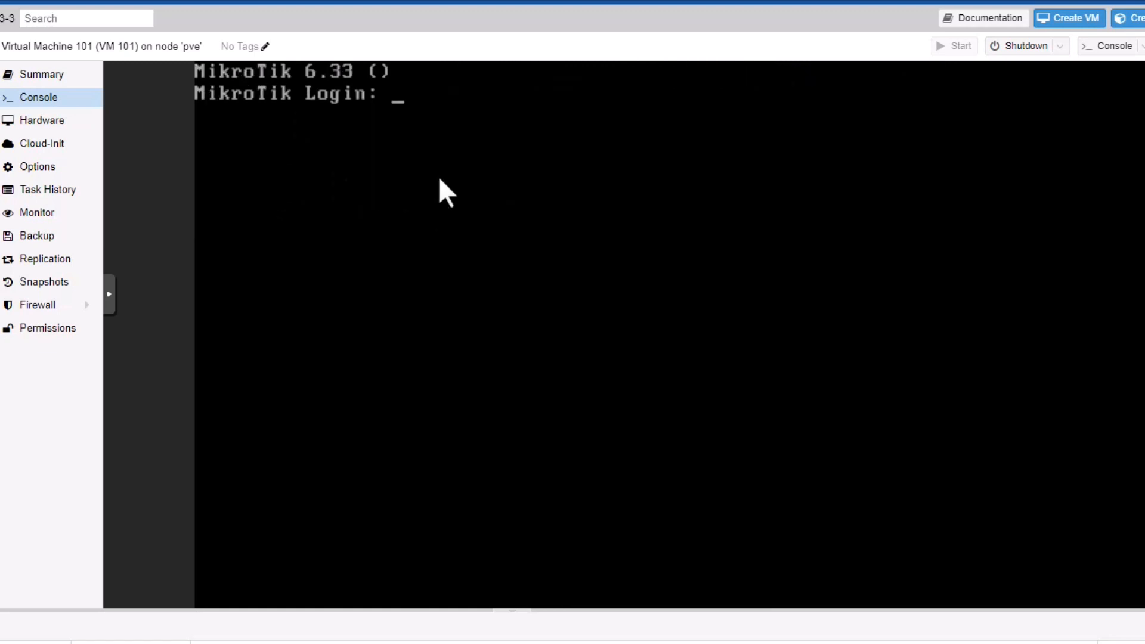
Log in as admin with an empty password, accept the licence, and run 'interface print'.
type("admin")
key("Return")
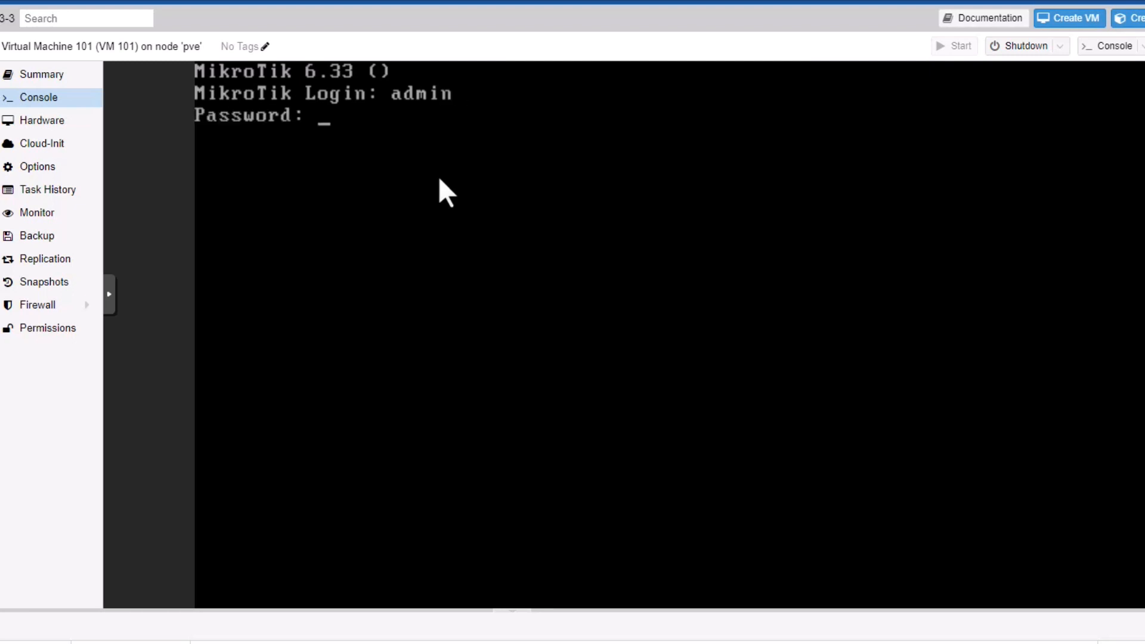
key("Return")
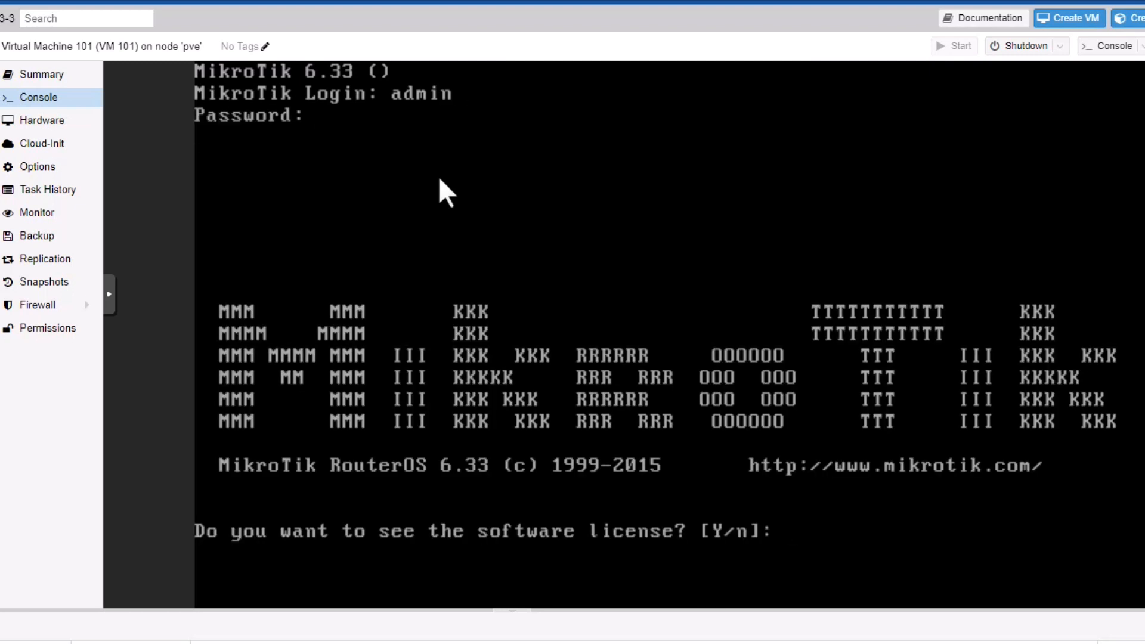
type("y")
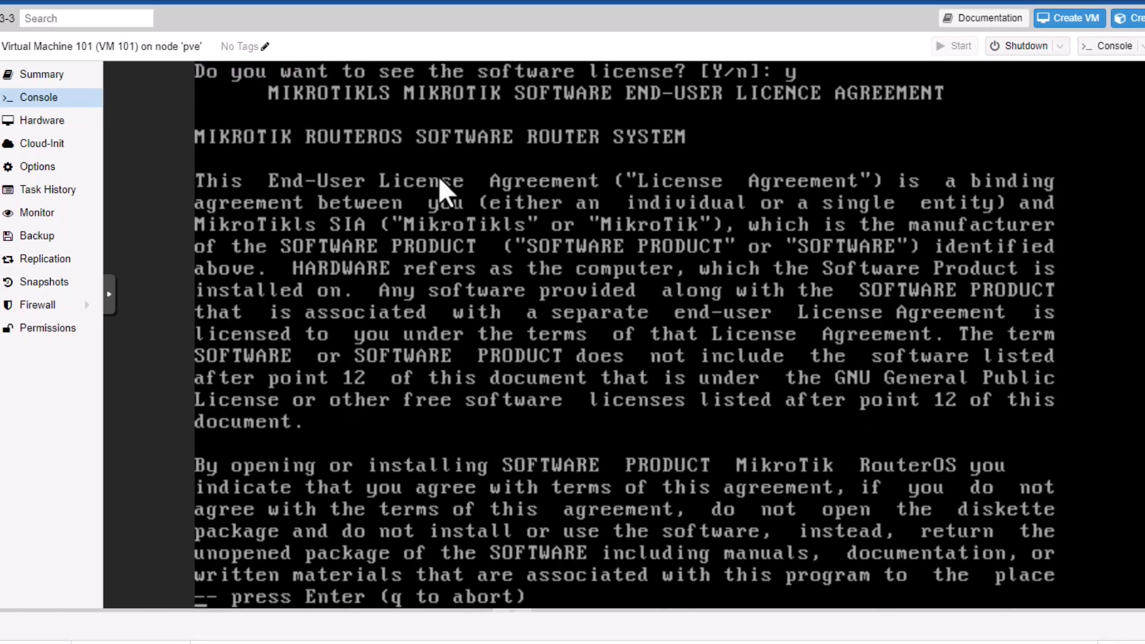
key("Return")
key("Return")
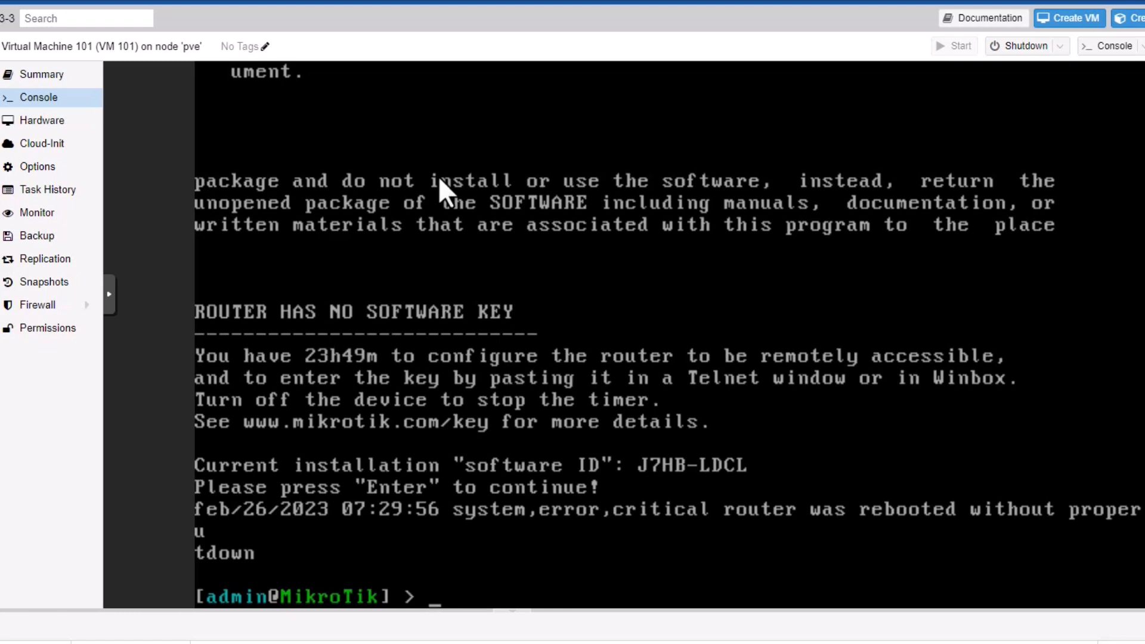
type("interface p")
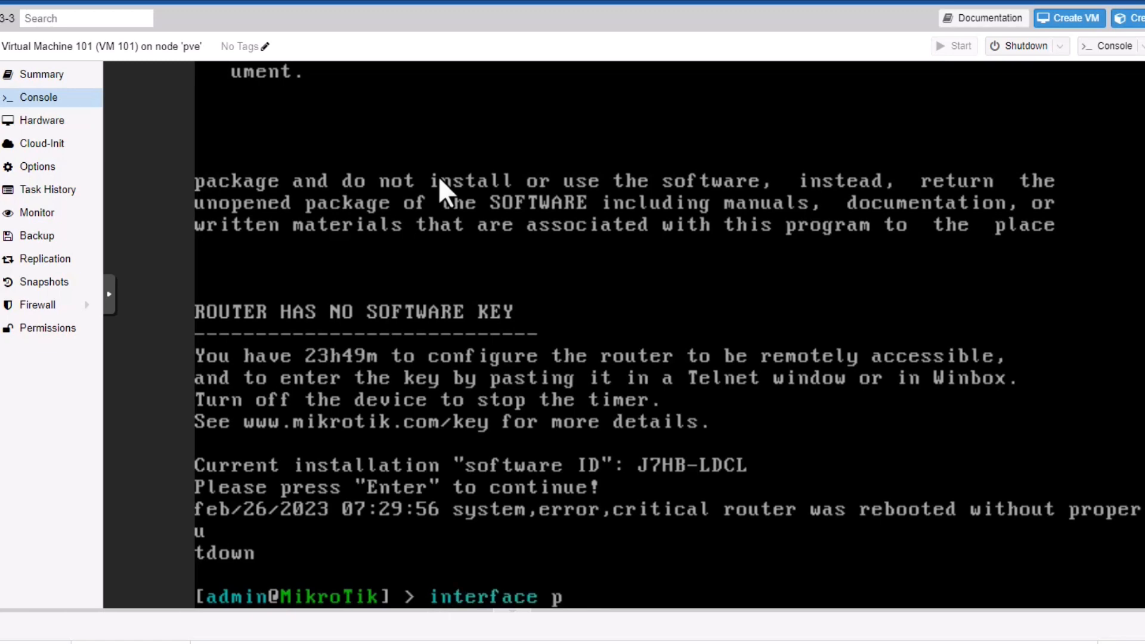
type("r")
key("Return")
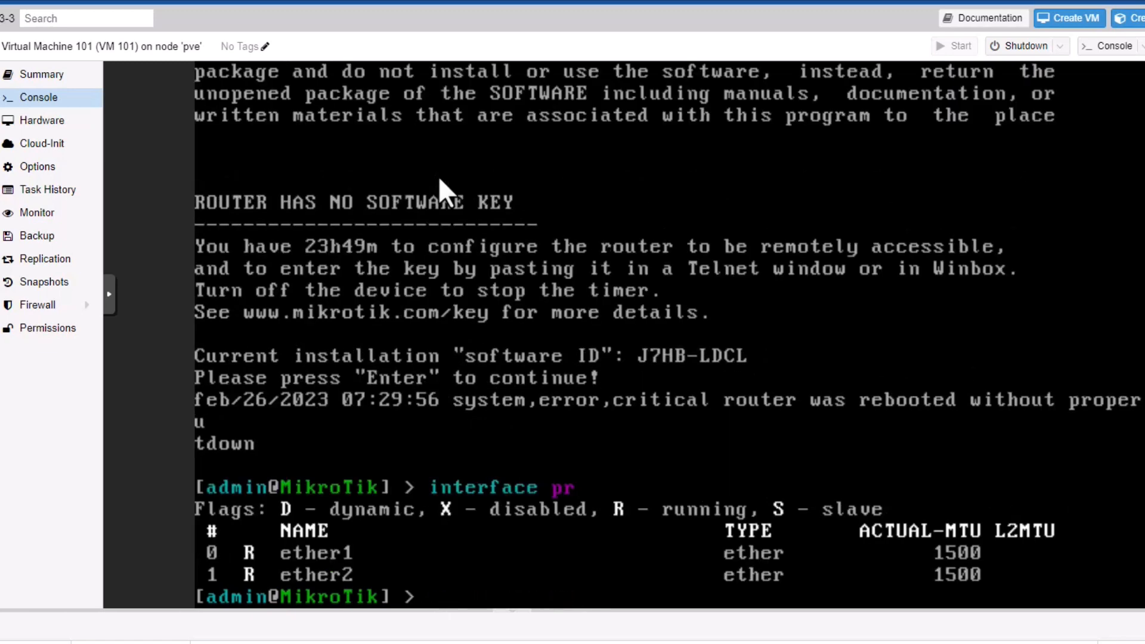
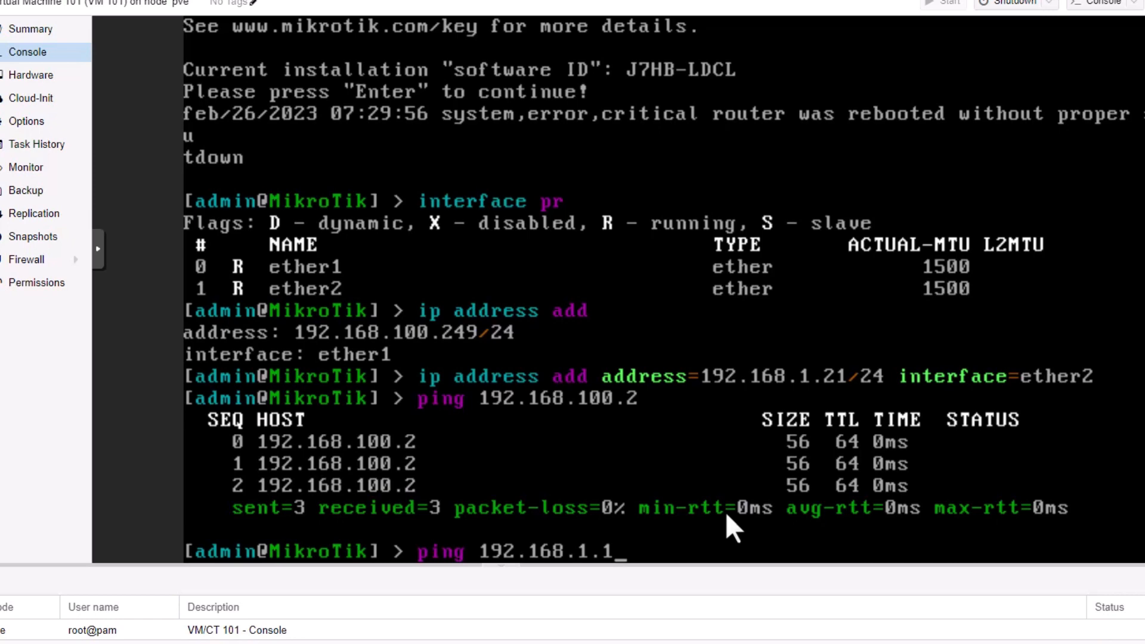
Ping 192.168.1.1 from the MikroTik console to confirm it answers.
key("Return")
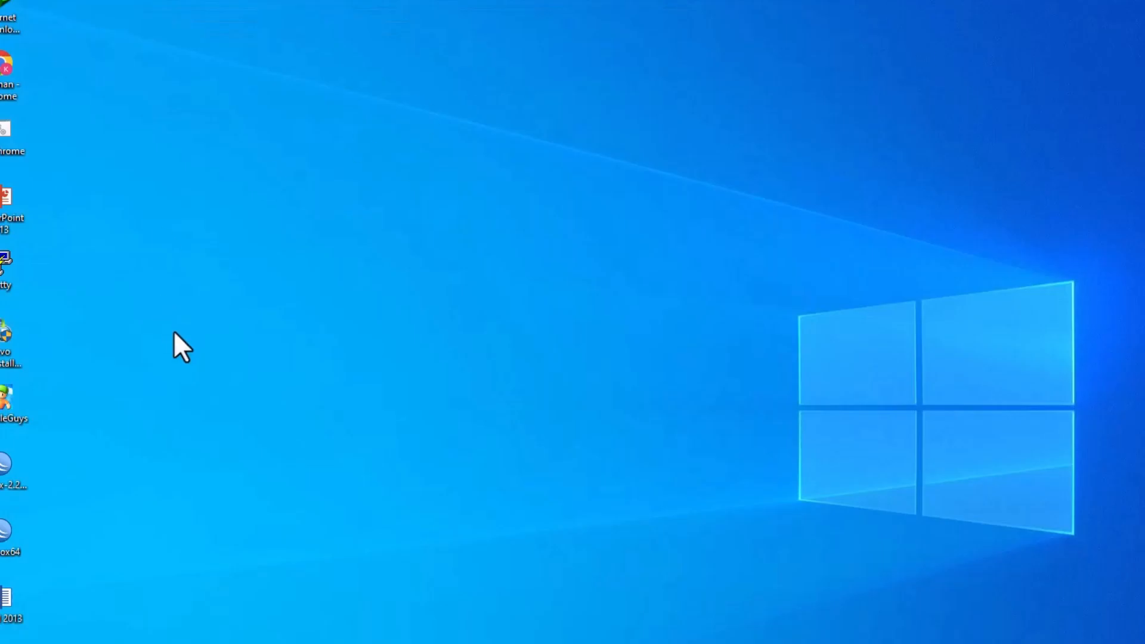
Connect WinBox to the router at 192.168.100.249, retrying once, and dismiss the RouterOS welcome notice.
double_click(13, 546)
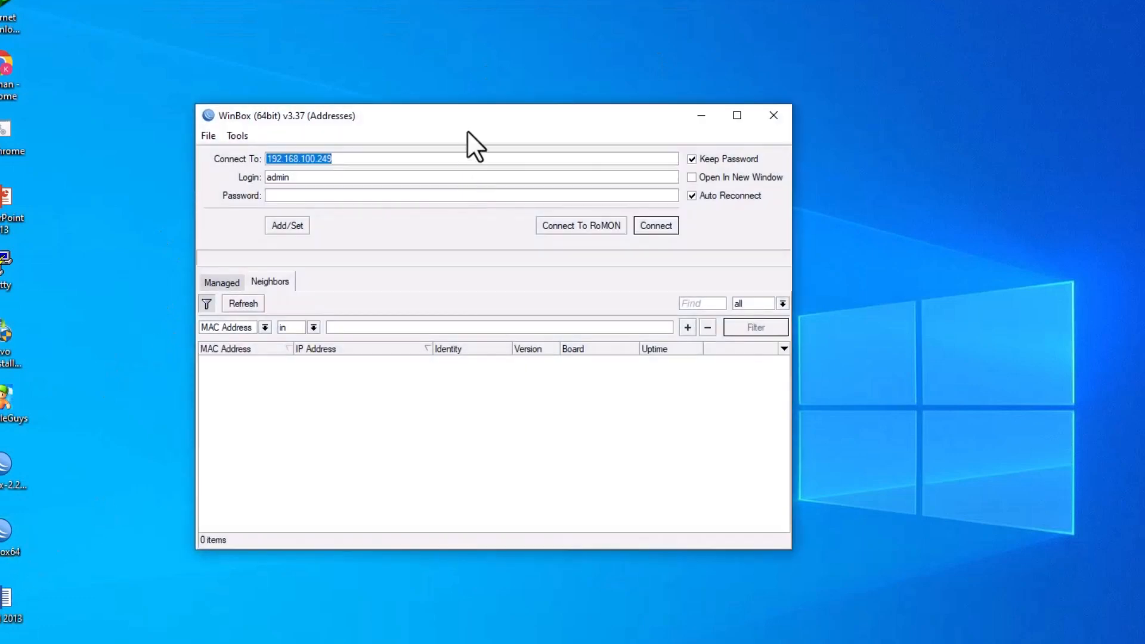
left_click_drag(467, 130, 590, 126)
left_click(481, 371)
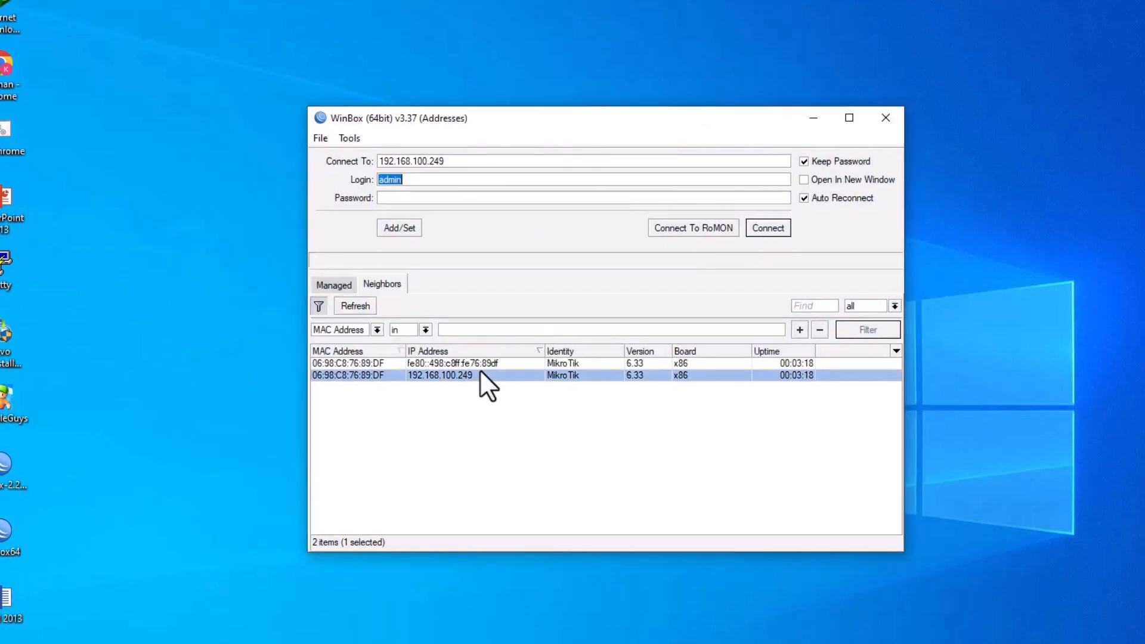
left_click(758, 227)
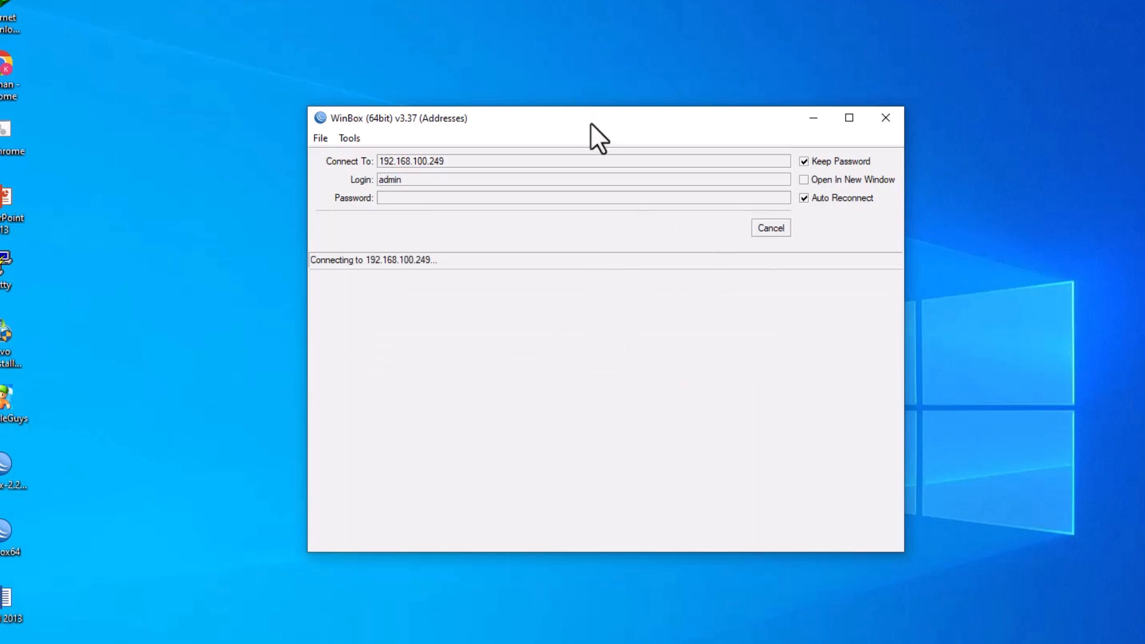
left_click(767, 226)
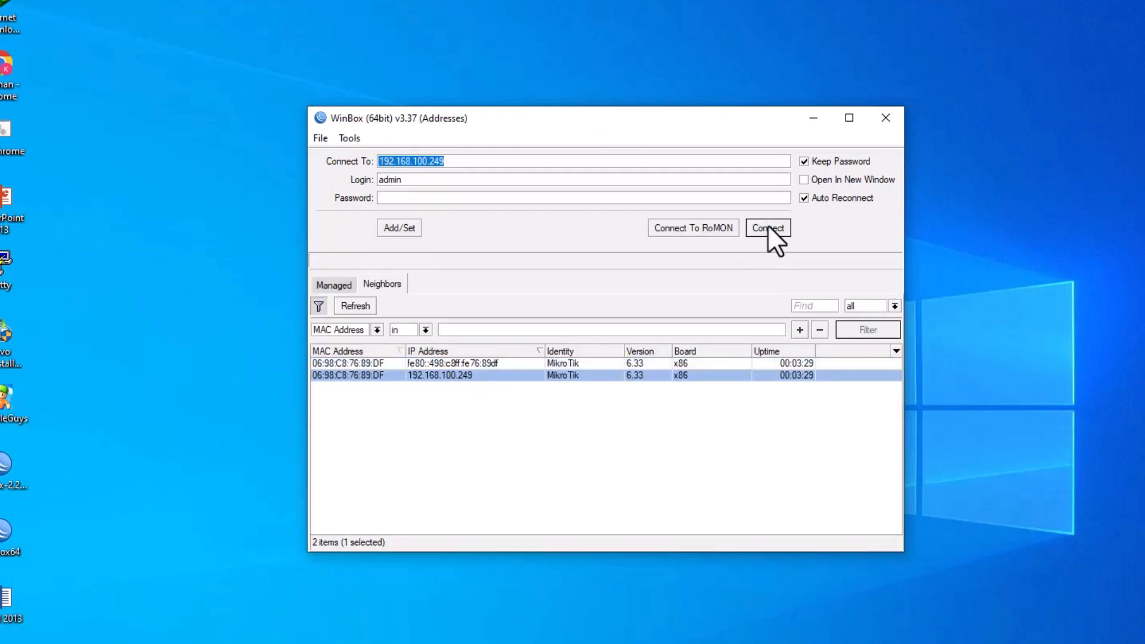
left_click(768, 227)
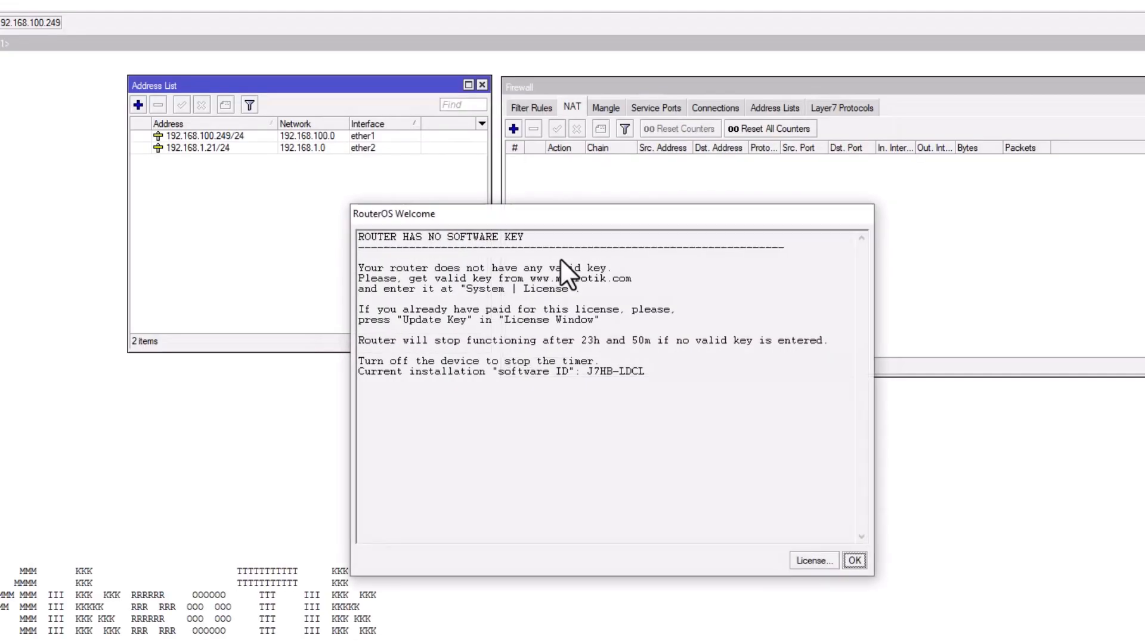
left_click(851, 560)
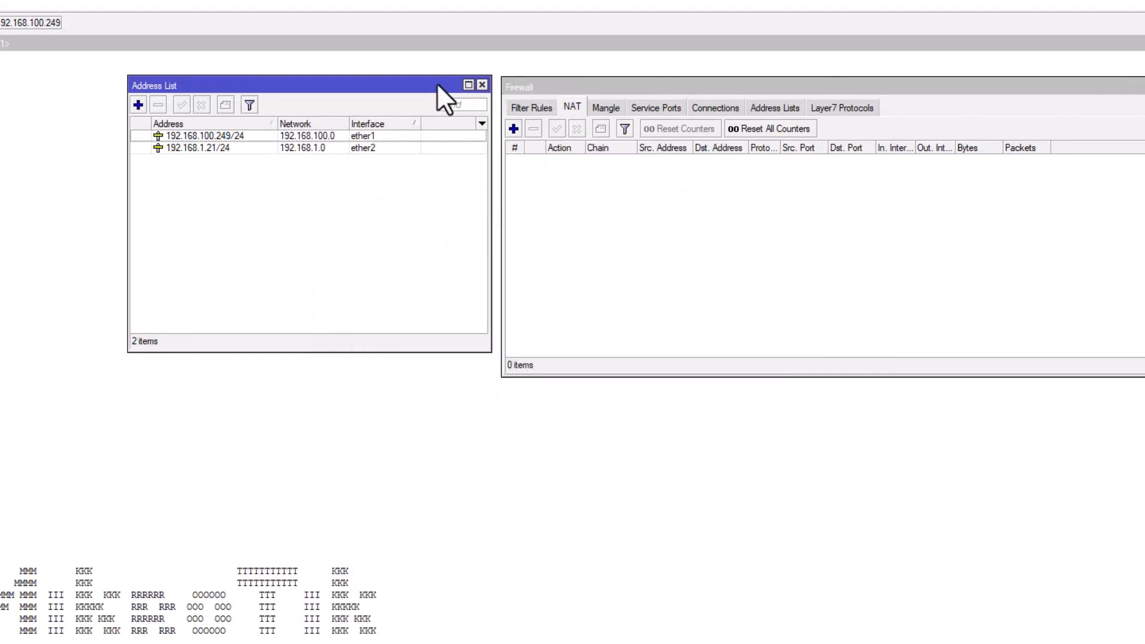
left_click_drag(437, 84, 429, 93)
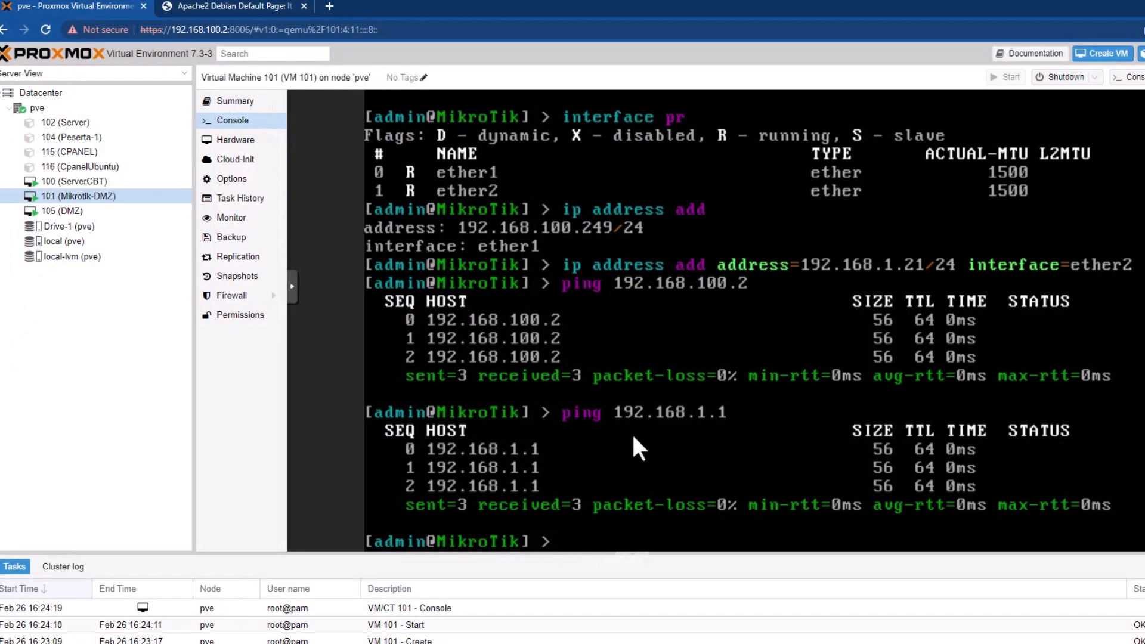
Run 'ping google.com' in the MikroTik console and see it fail on DNS.
type("ping google.com")
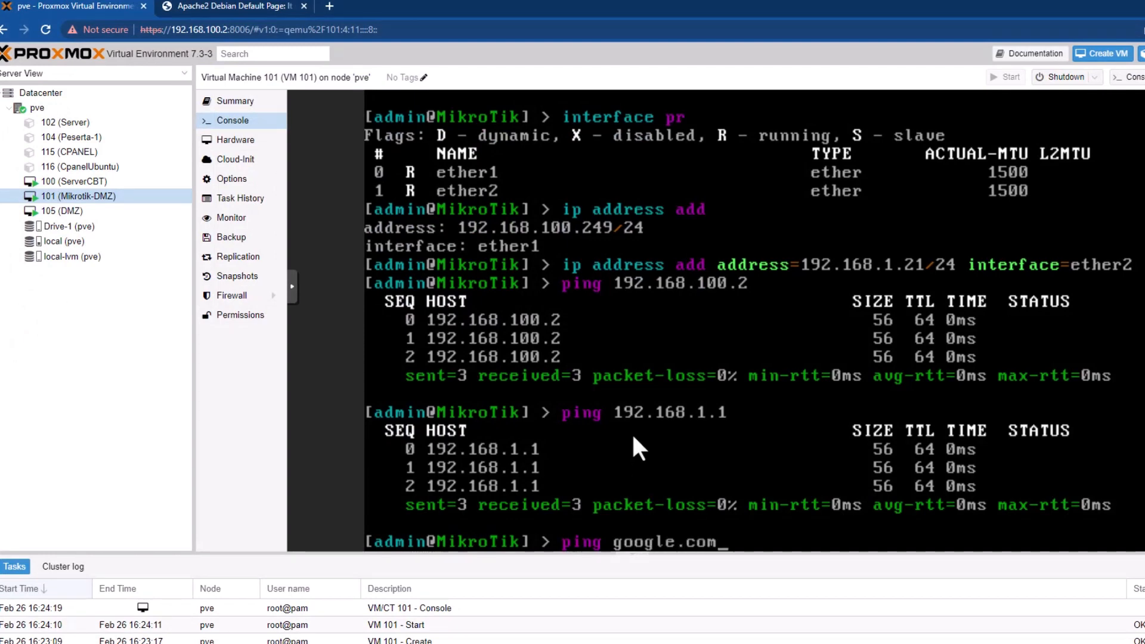
key("Return")
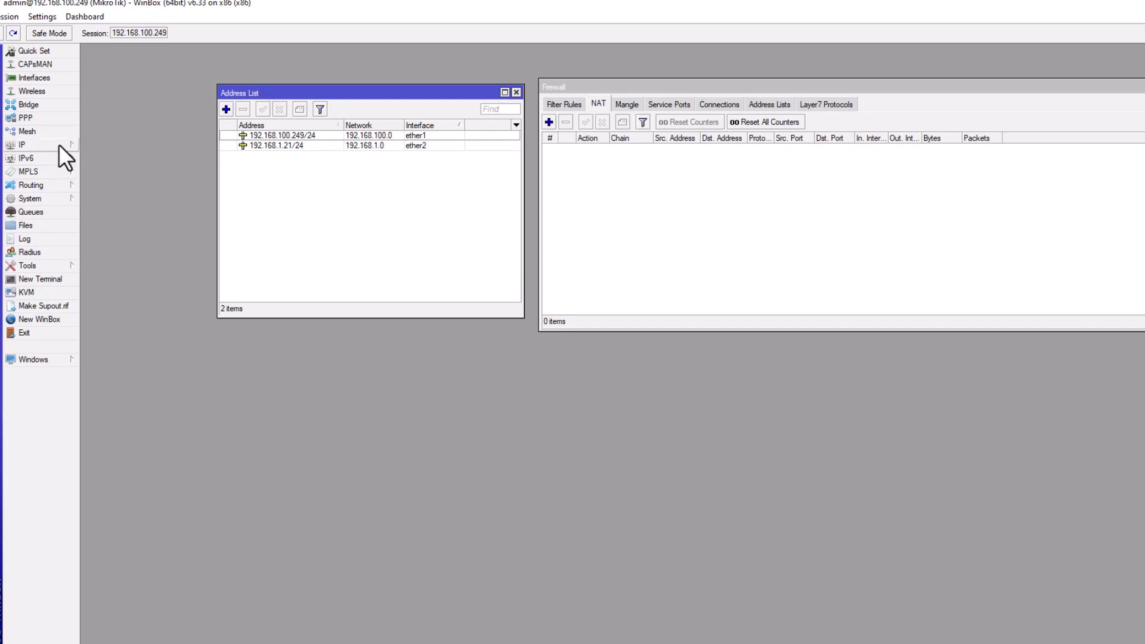
Create a firewall NAT rule with chain srcnat and action masquerade.
left_click(58, 144)
left_click(126, 239)
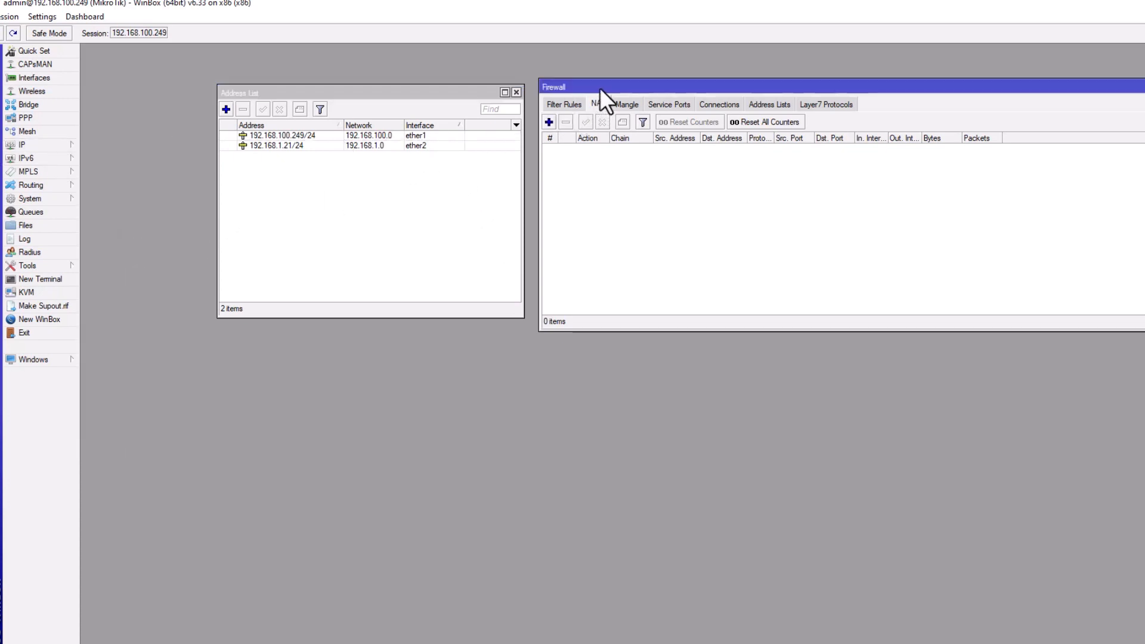
left_click_drag(599, 87, 224, 167)
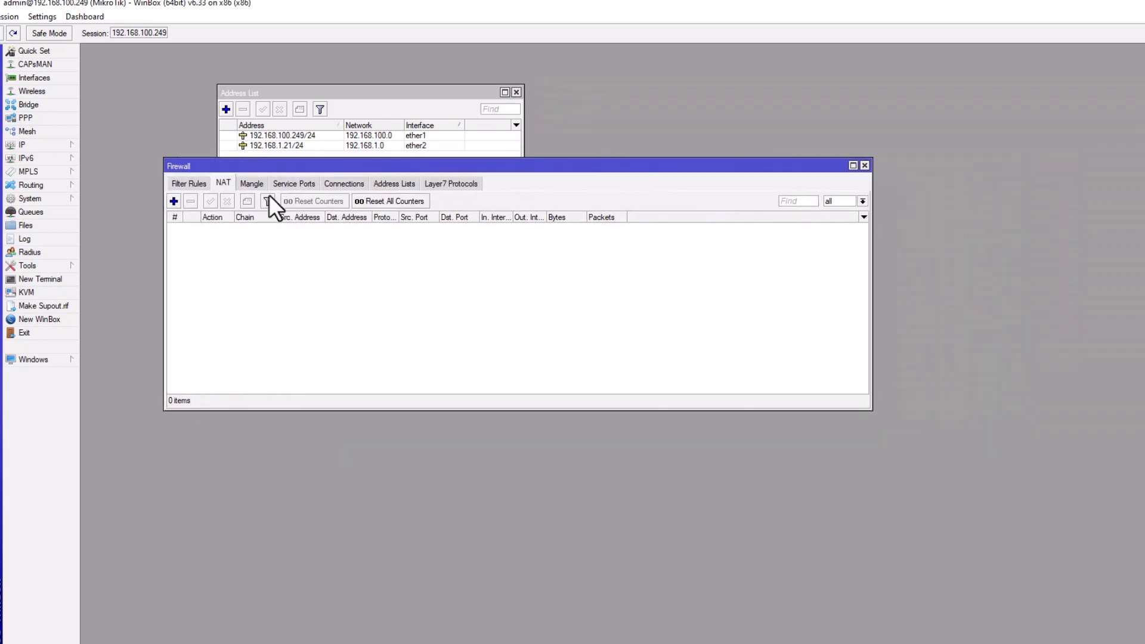
left_click(174, 202)
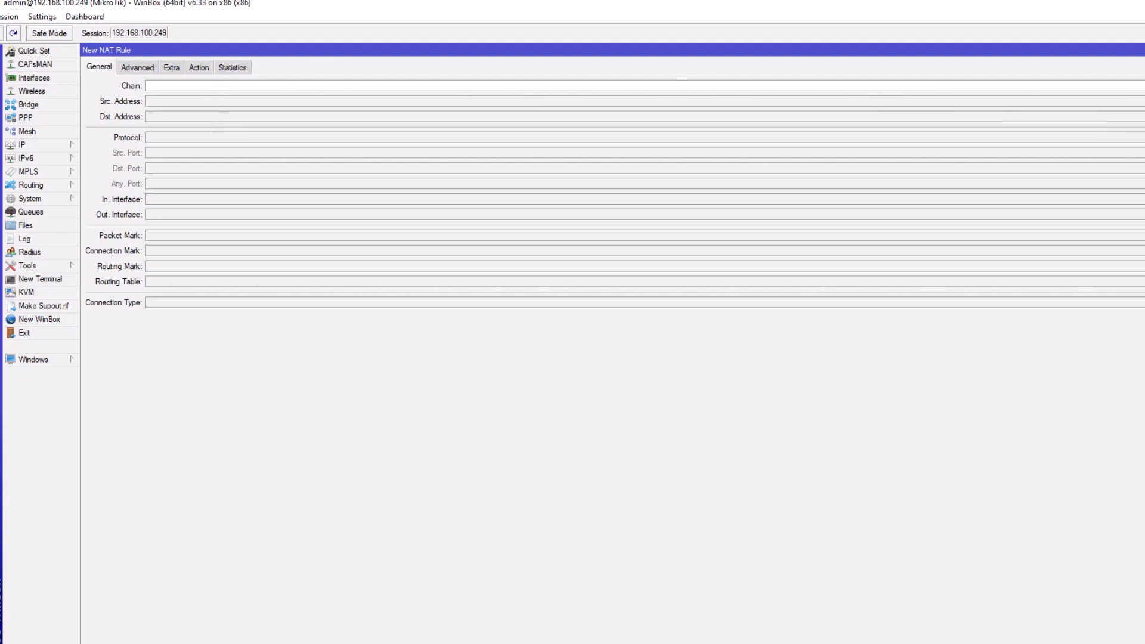
left_click(926, 86)
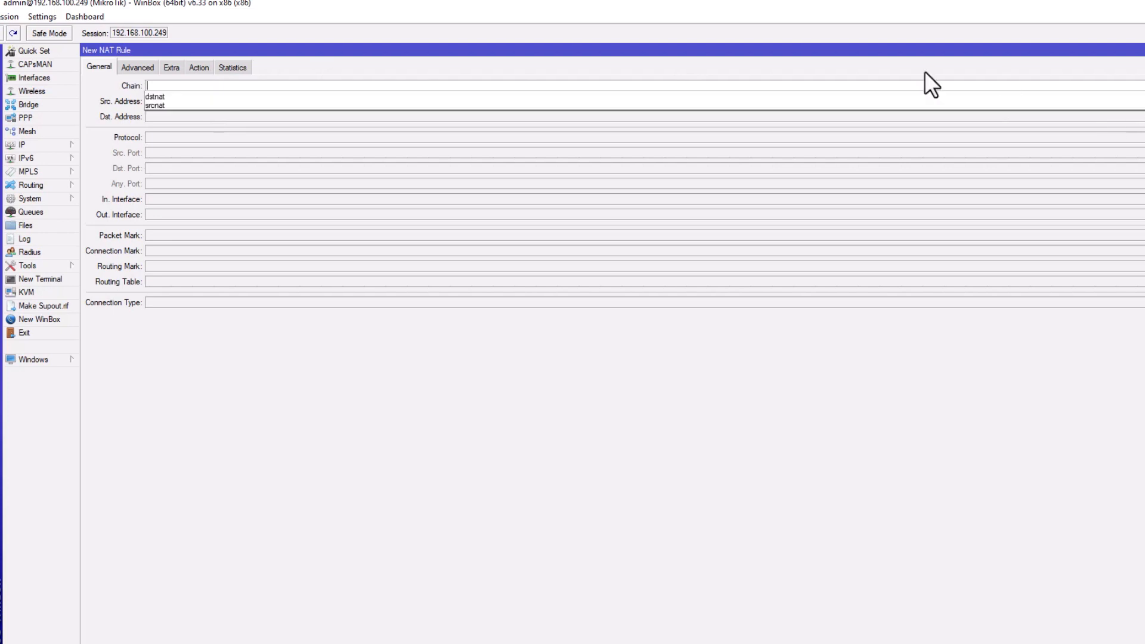
left_click(192, 106)
left_click(203, 65)
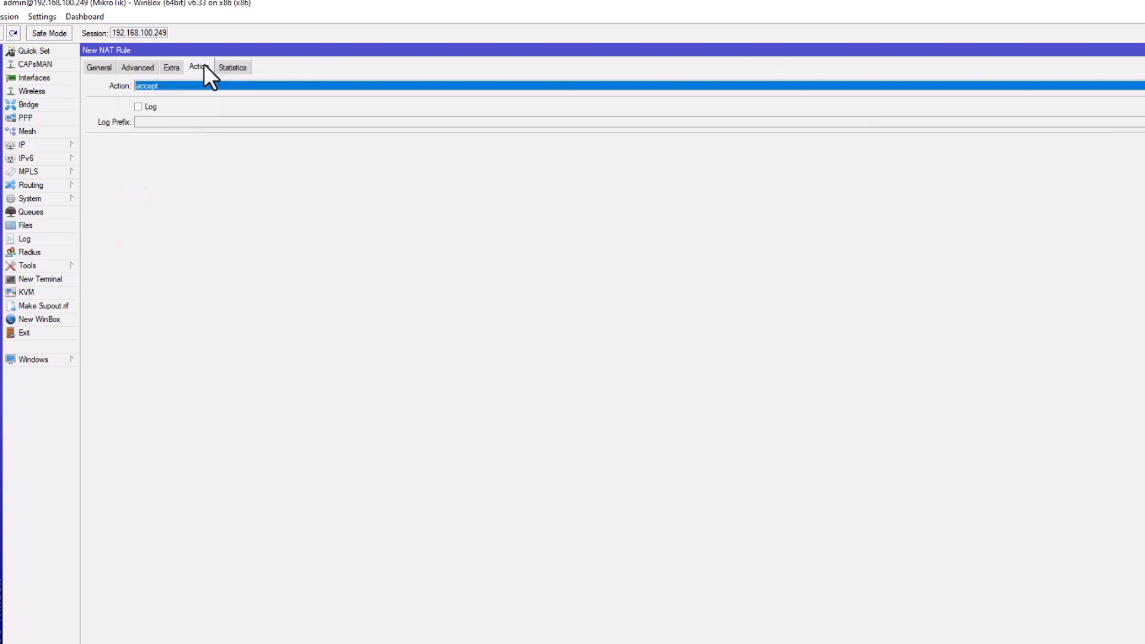
left_click(220, 86)
left_click(187, 149)
left_click(1144, 68)
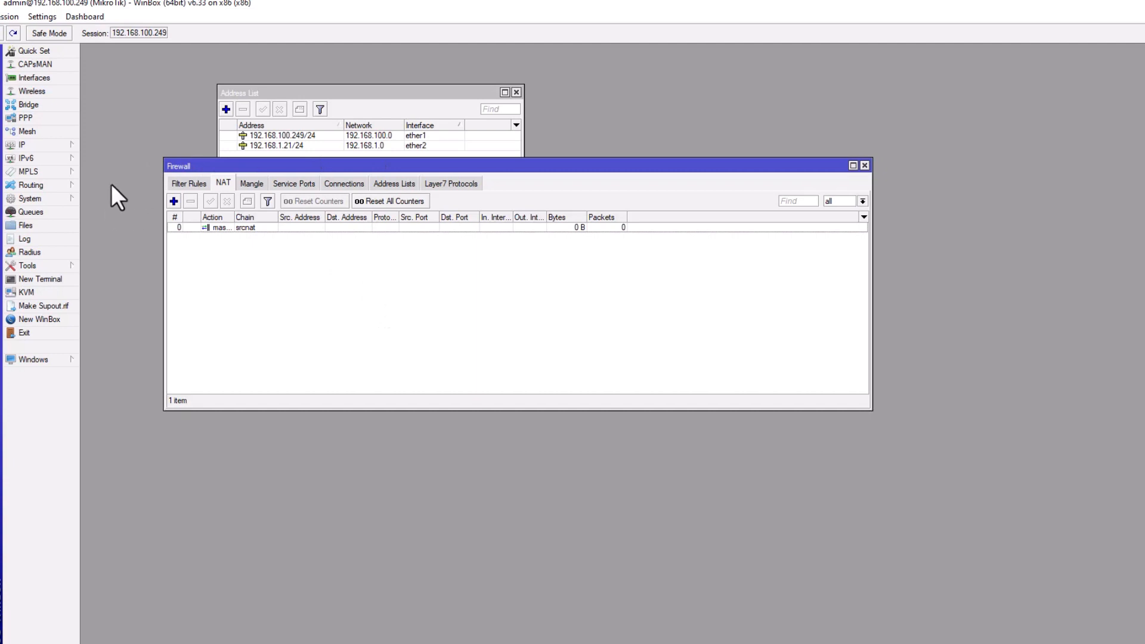
Add a static route 0.0.0.0/0 with gateway 192.168.1.1.
left_click(67, 147)
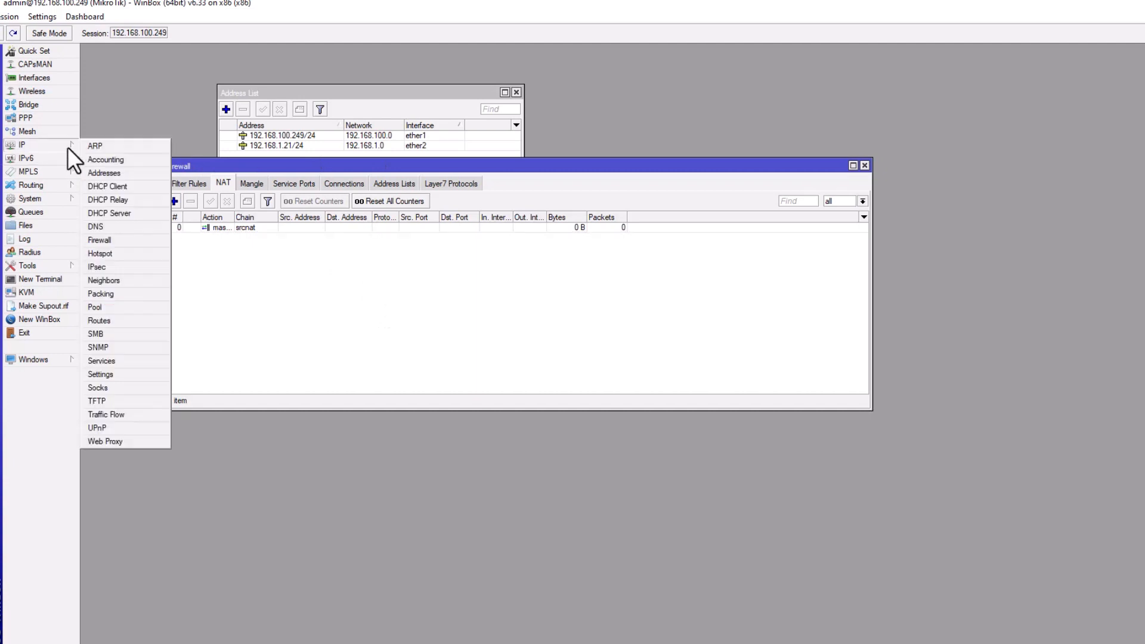
left_click(107, 320)
left_click_drag(631, 70, 556, 150)
left_click(496, 184)
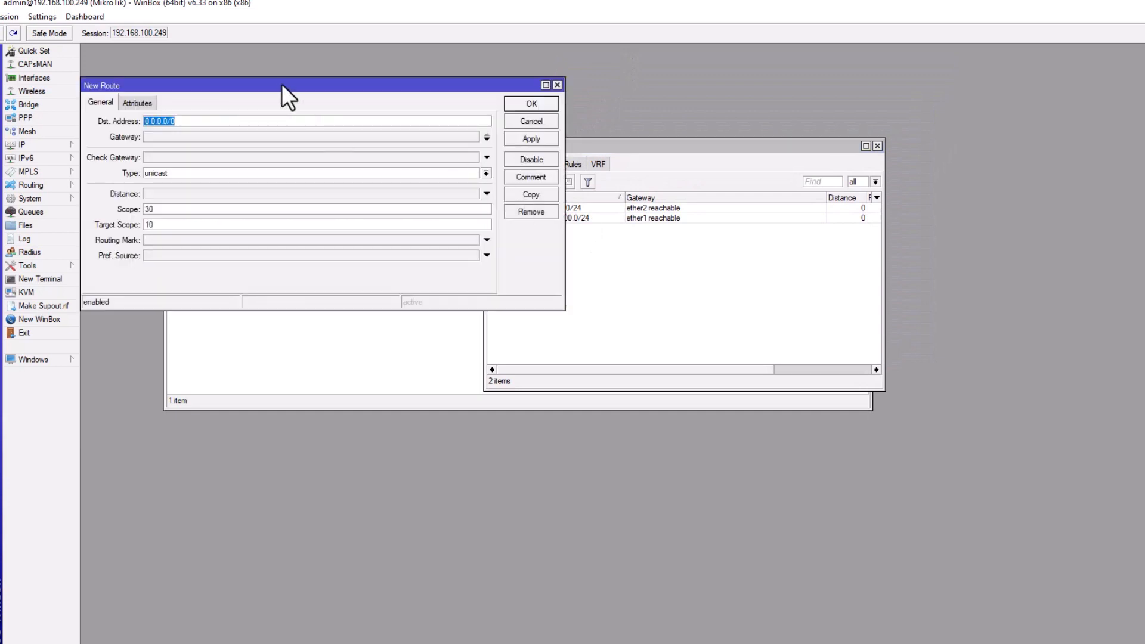
left_click_drag(281, 86, 424, 141)
left_click(308, 192)
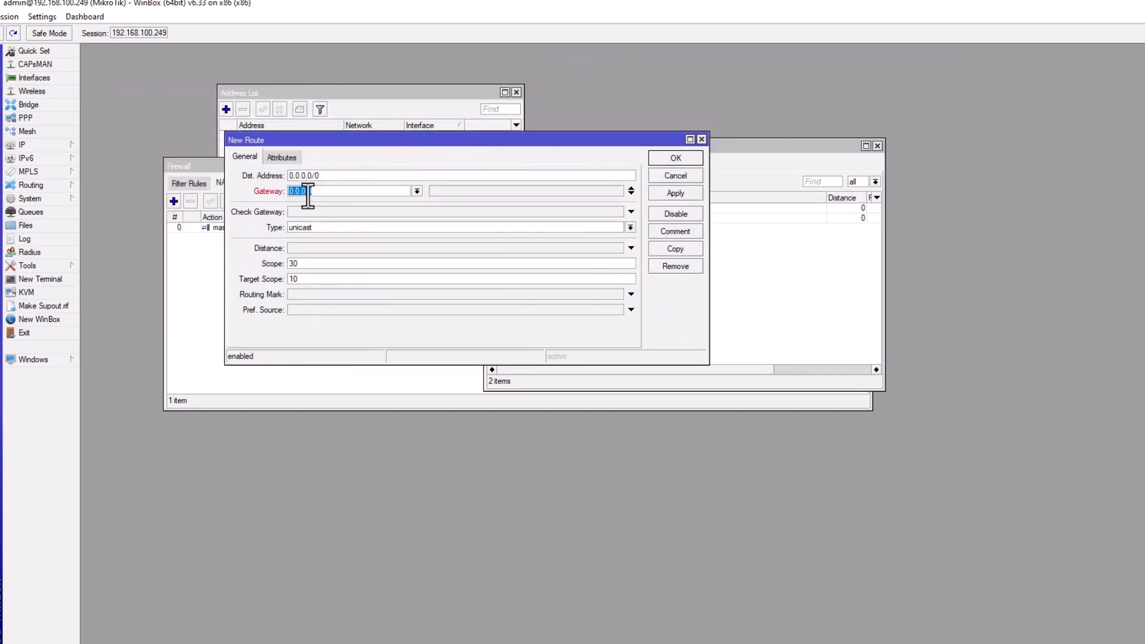
type("192.168.1.1")
left_click(685, 191)
left_click(675, 158)
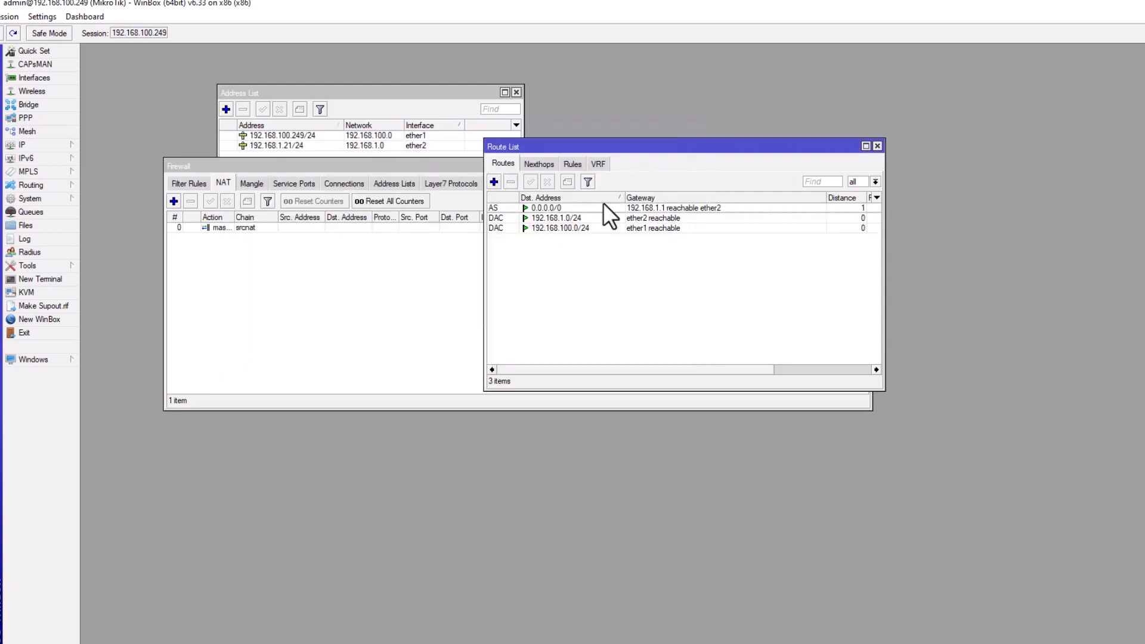
Re-run the google.com ping in the Proxmox console, then return to WinBox.
key("alt+Tab")
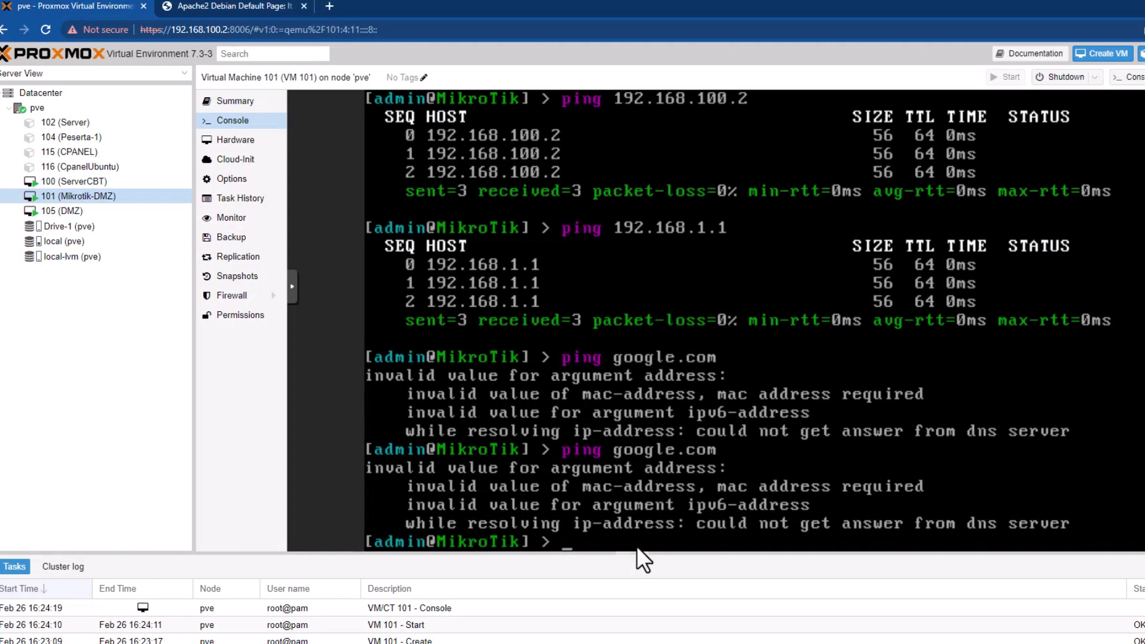
key("Up")
key("Return")
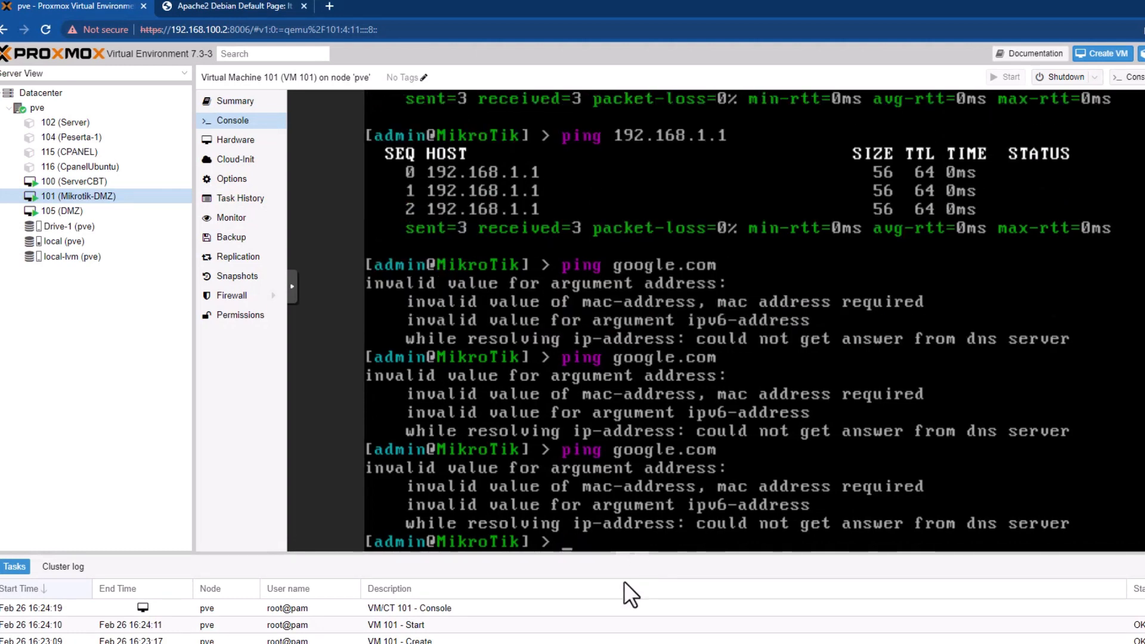
key("alt+Tab")
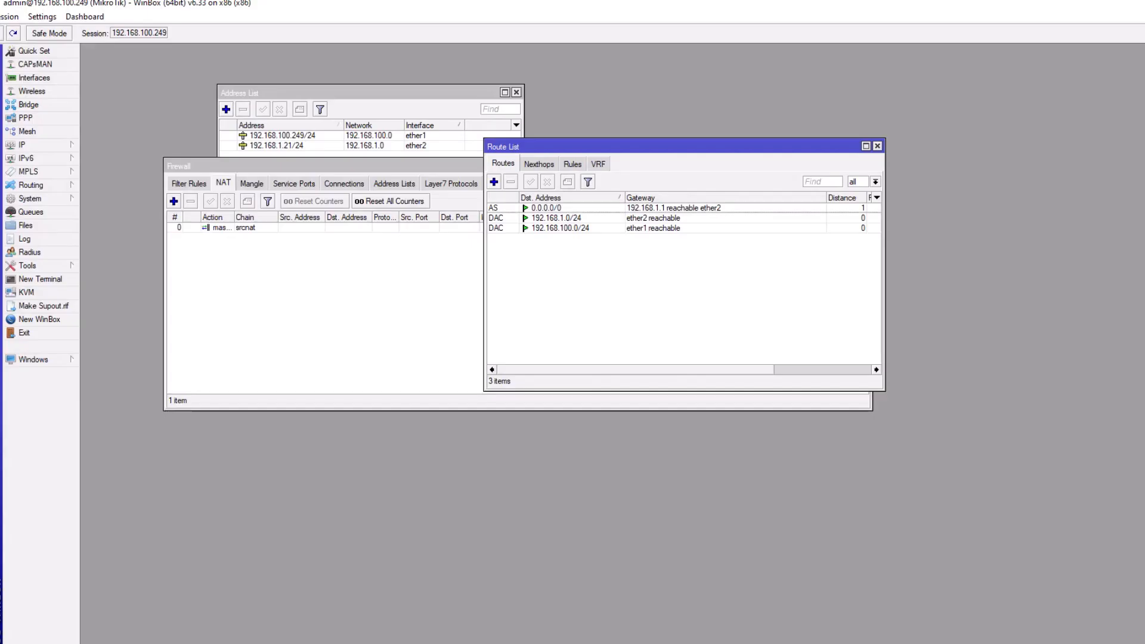
Set the router's DNS server to 8.8.8.8 and enable Allow Remote Requests.
left_click(42, 141)
left_click(122, 227)
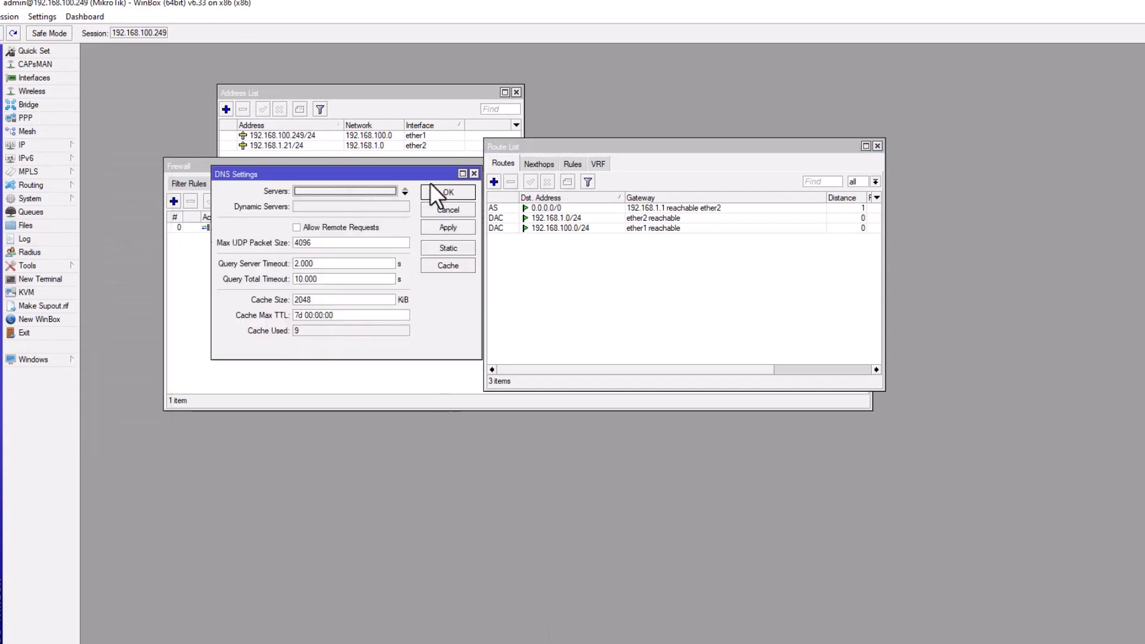
left_click_drag(421, 170, 582, 236)
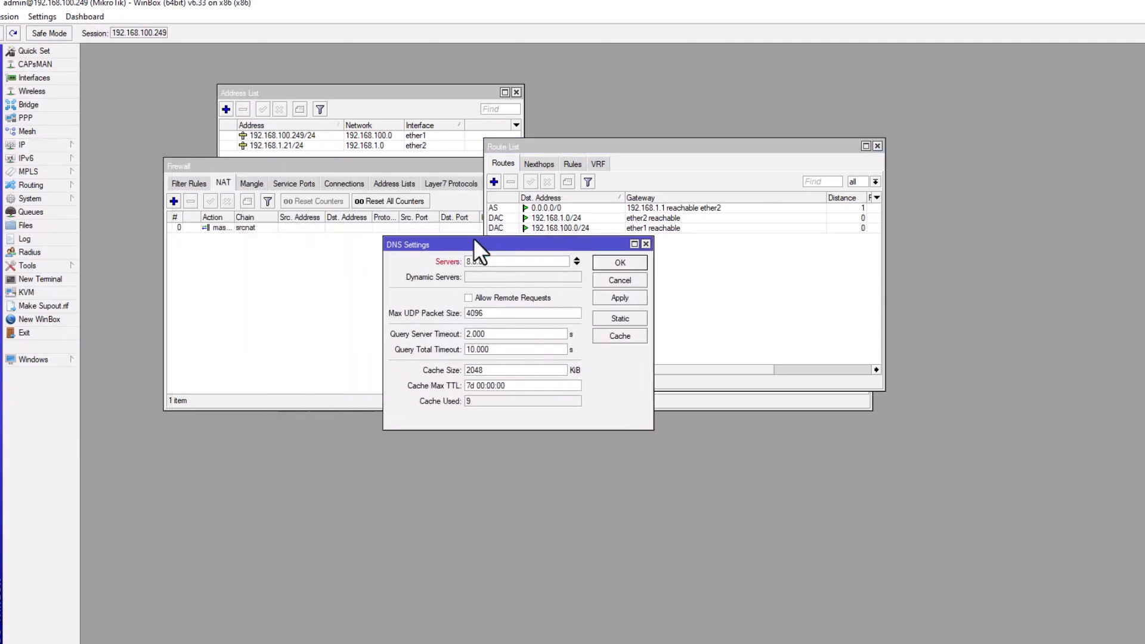
left_click(514, 299)
left_click(618, 261)
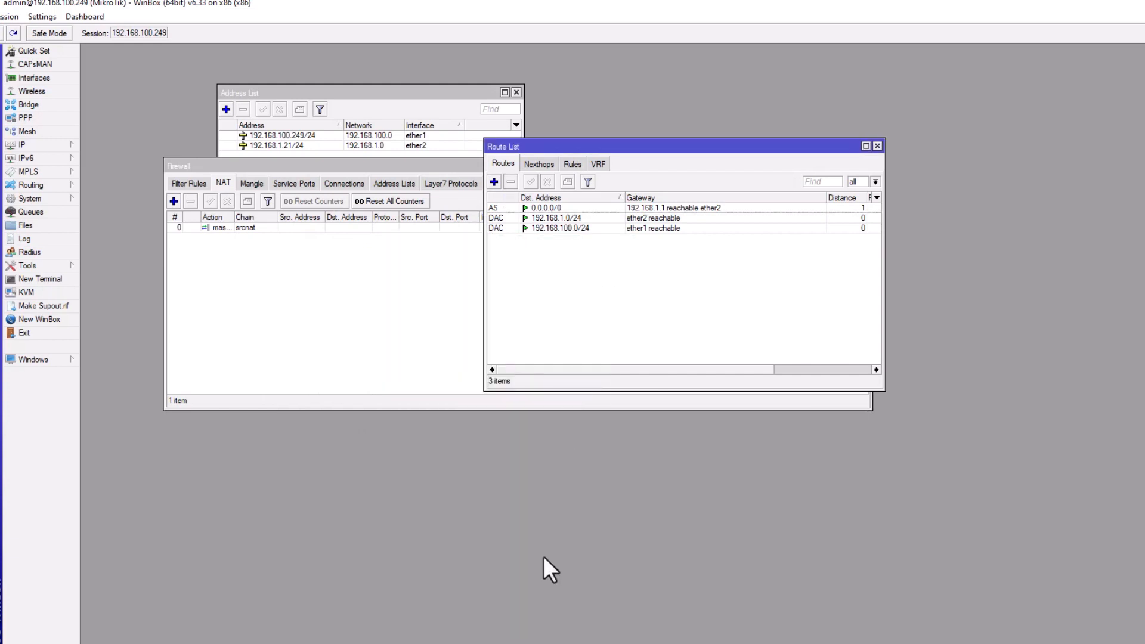
Re-run ping google.com and stop it after replies from 216.239.38.120 with 0% loss.
key("alt+Tab")
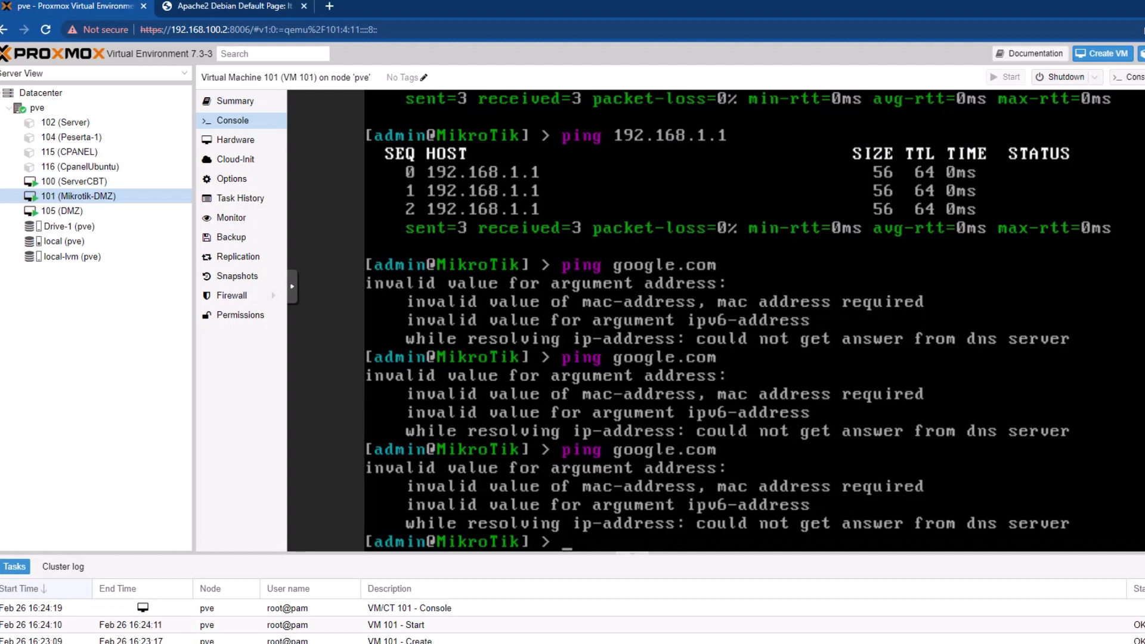
key("Up")
key("Return")
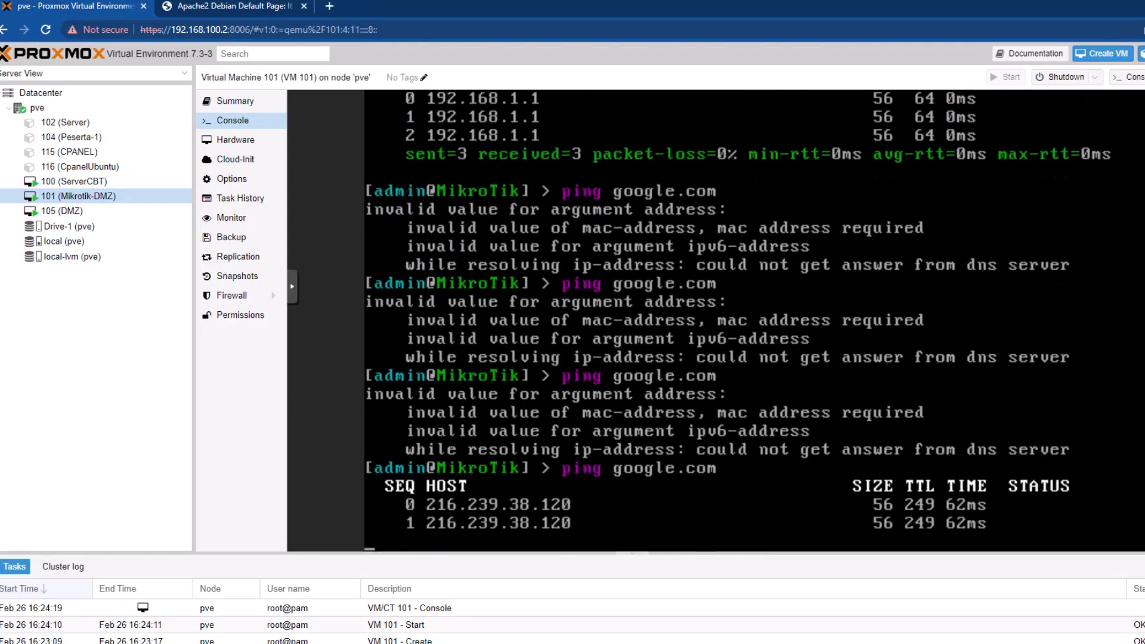
key("ctrl+c")
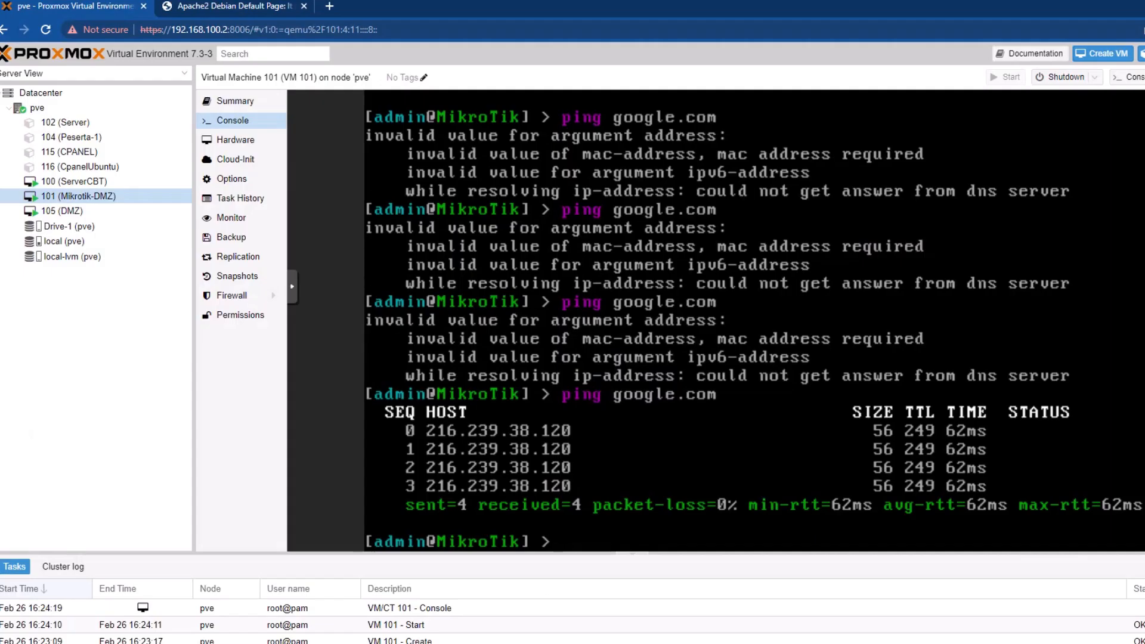
left_click(229, 31)
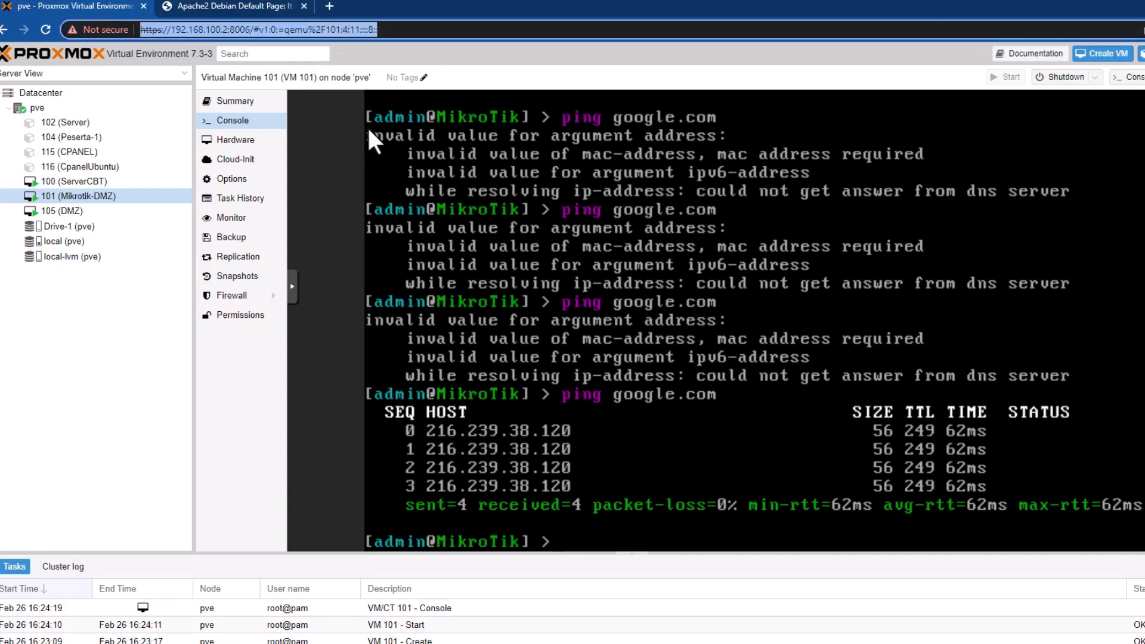
Search Google for myip and select the public IP 110.138.109.39 on MyIP.com.
left_click(329, 6)
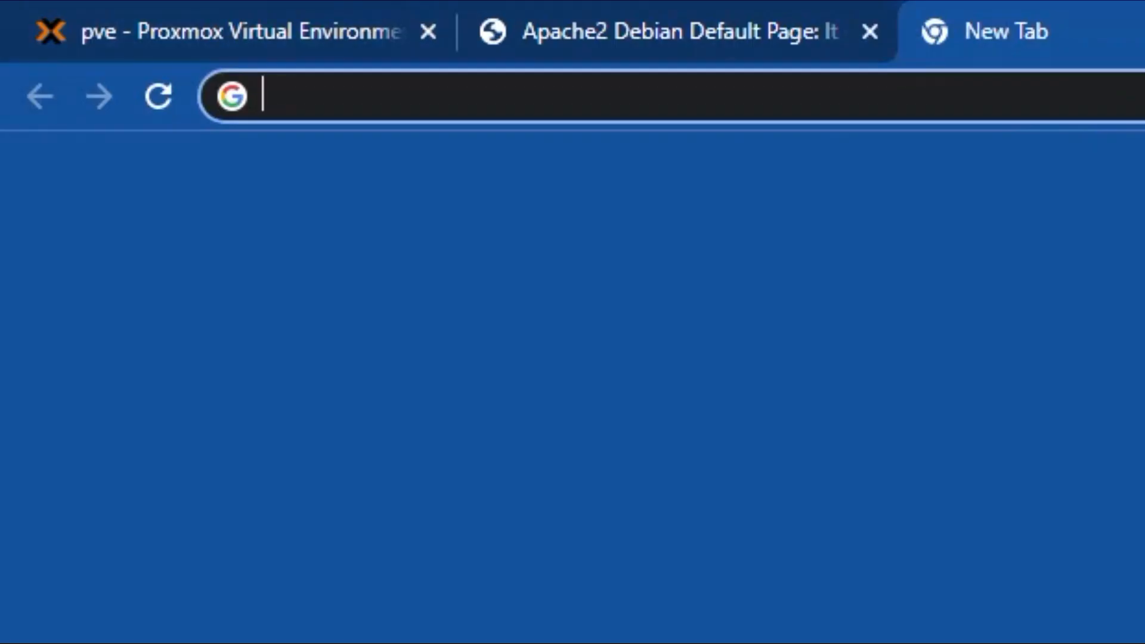
type("go")
key("Return")
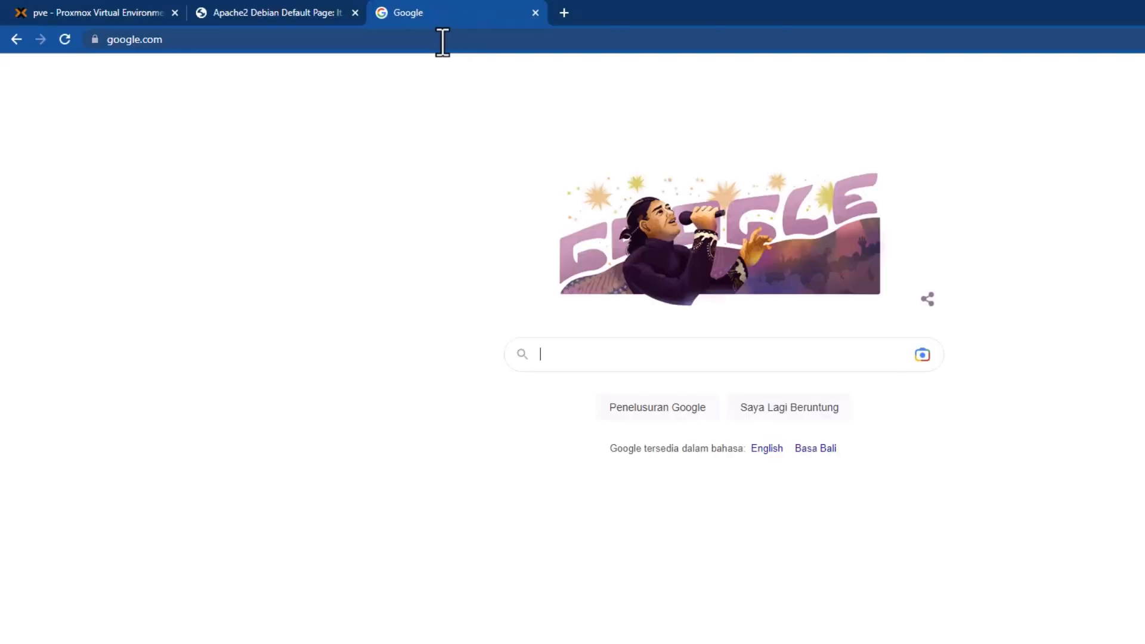
type("myip")
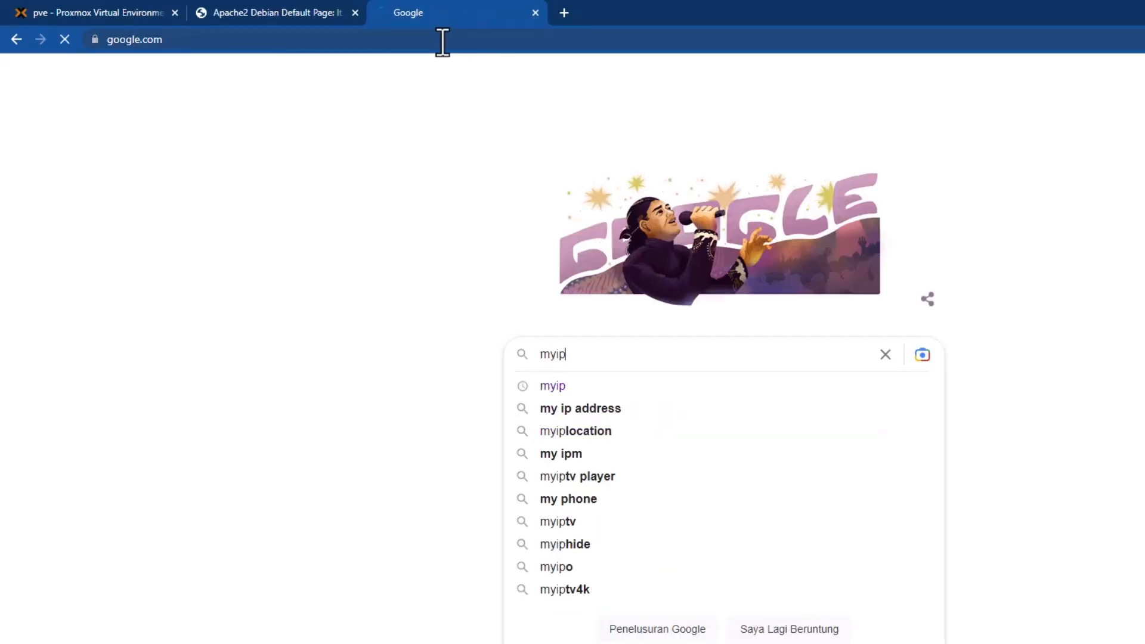
key("Return")
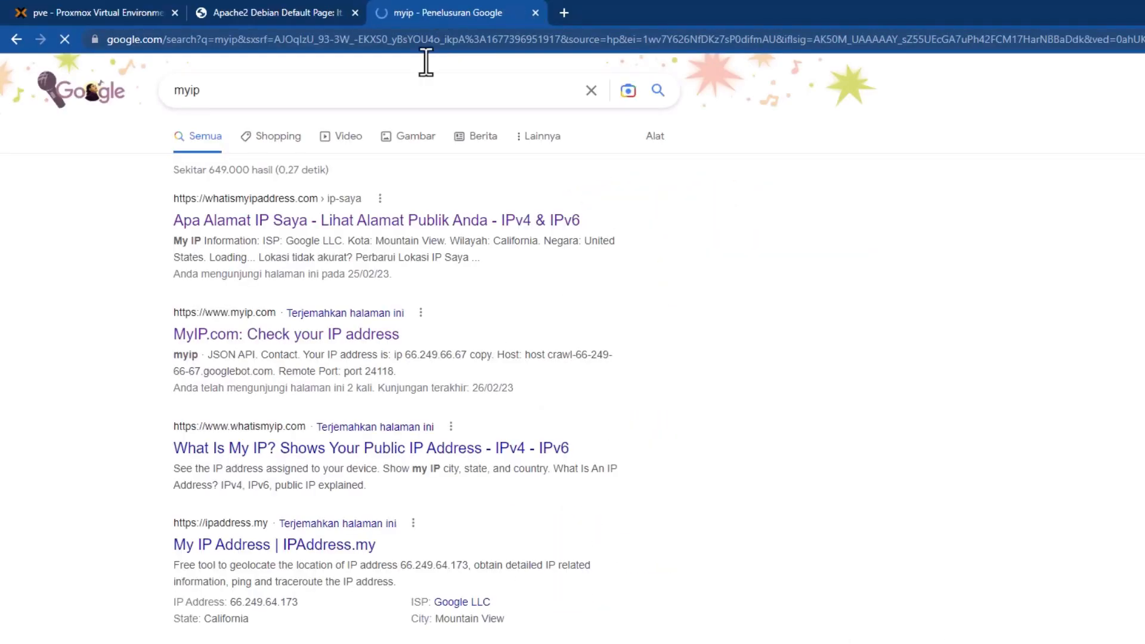
left_click(394, 337)
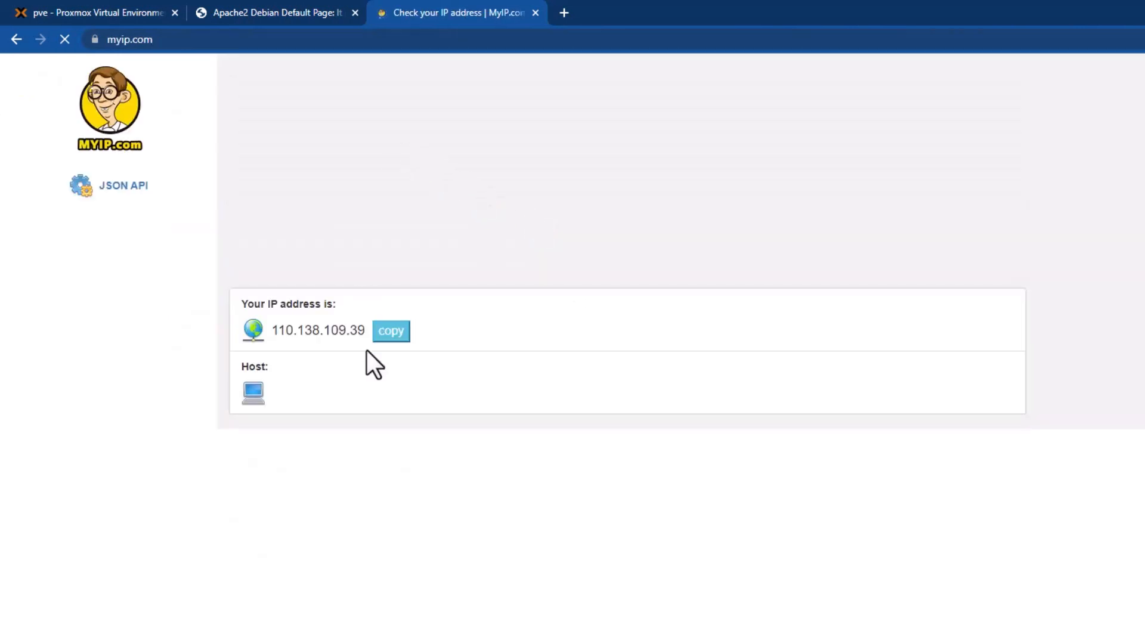
left_click_drag(366, 330, 271, 335)
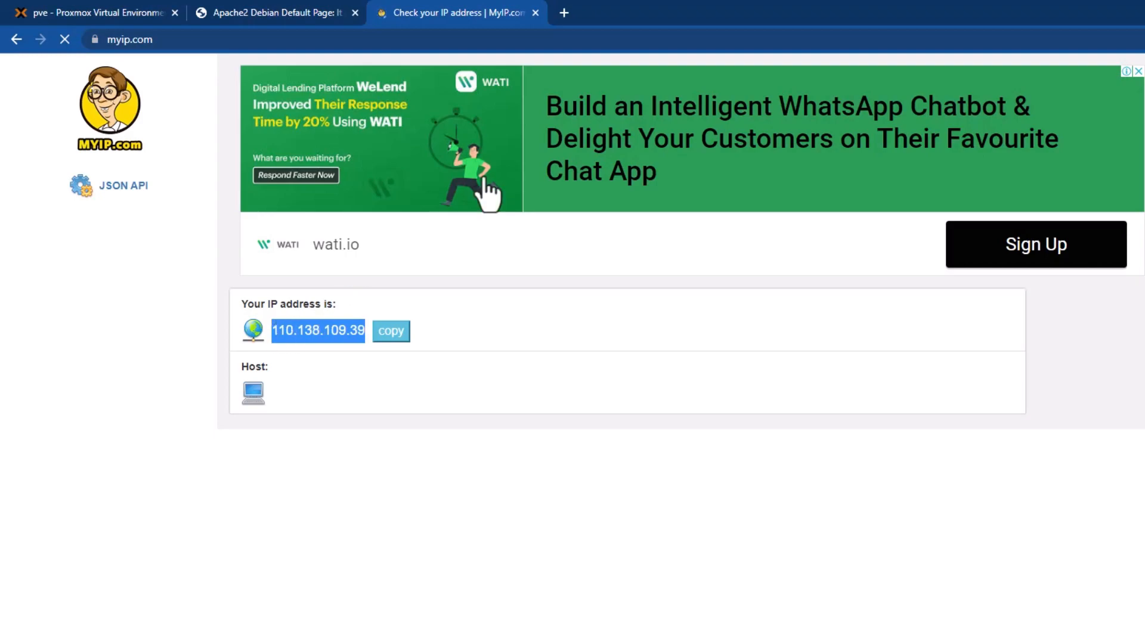
left_click(564, 13)
key("ctrl+v")
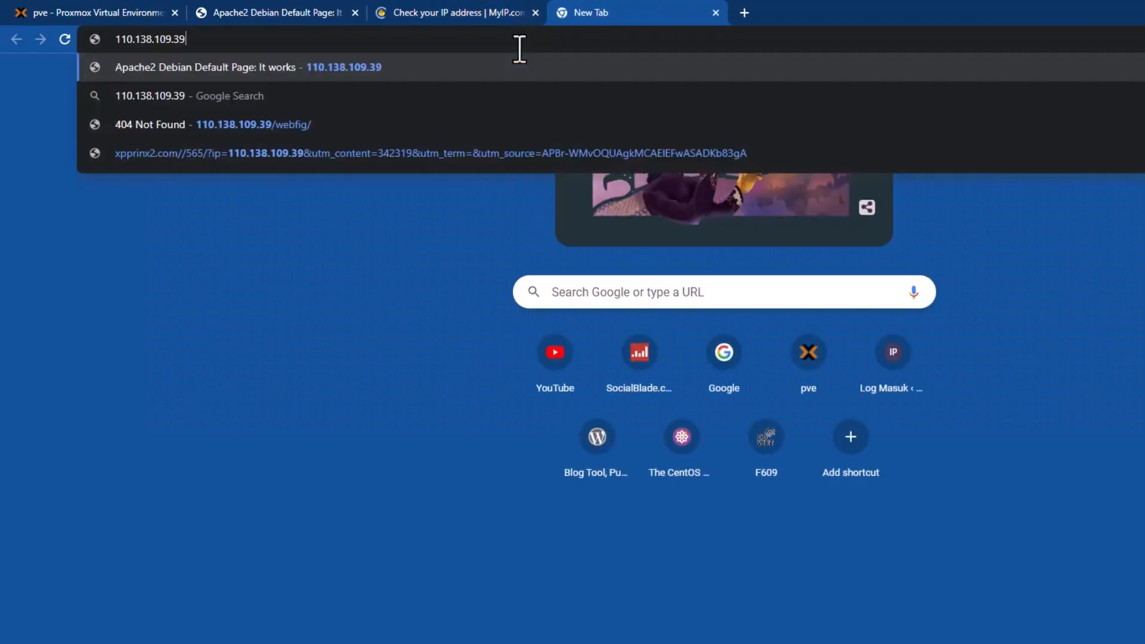
key("Return")
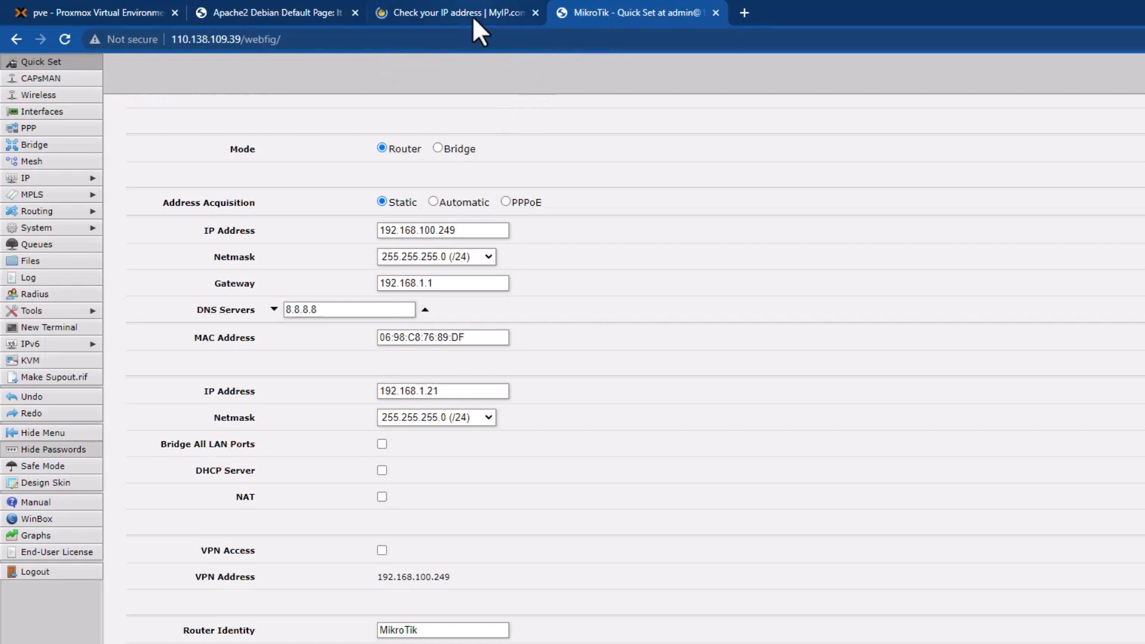
left_click(533, 12)
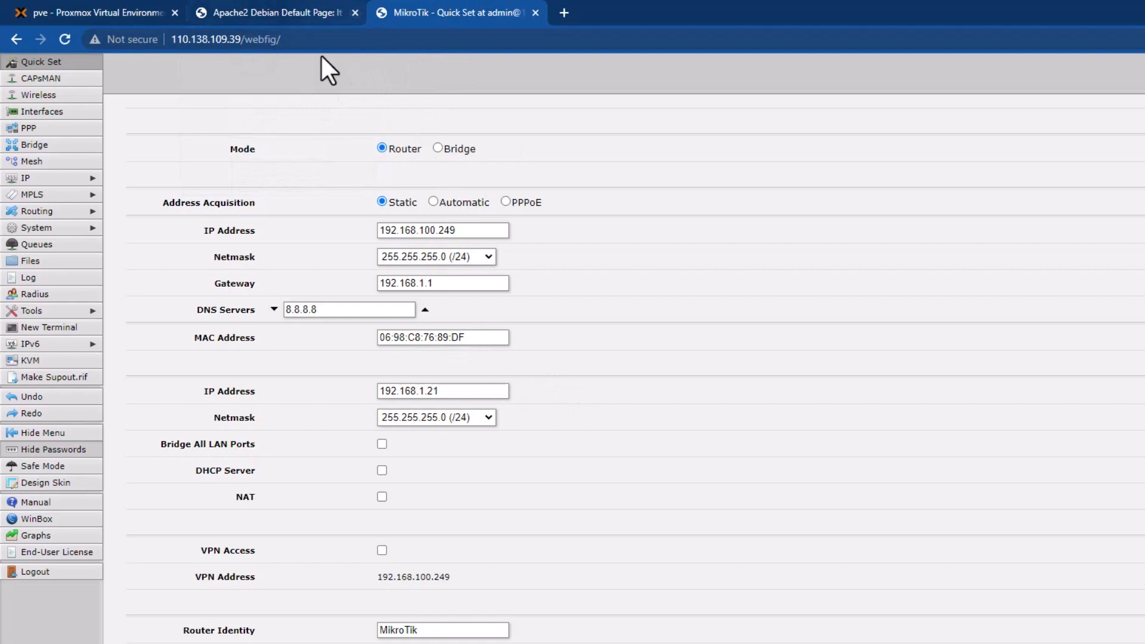
Check the pve node's bridges vmbr0 (192.168.100.2/24) and vmbr1 (192.168.1.20/24), then return to WebFig.
left_click(116, 9)
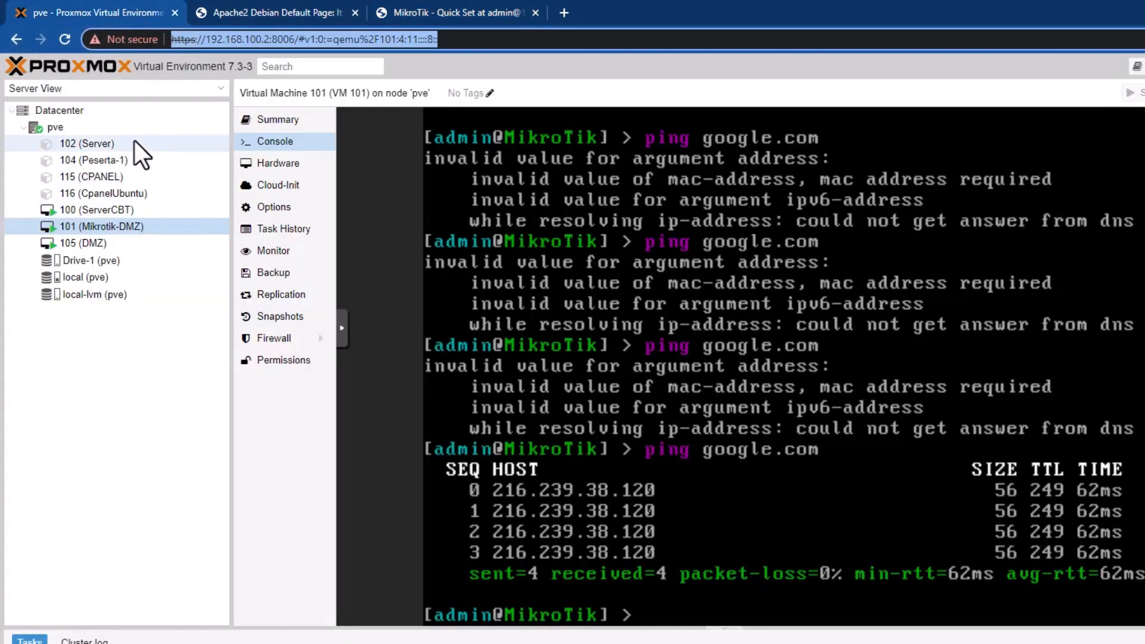
left_click(63, 127)
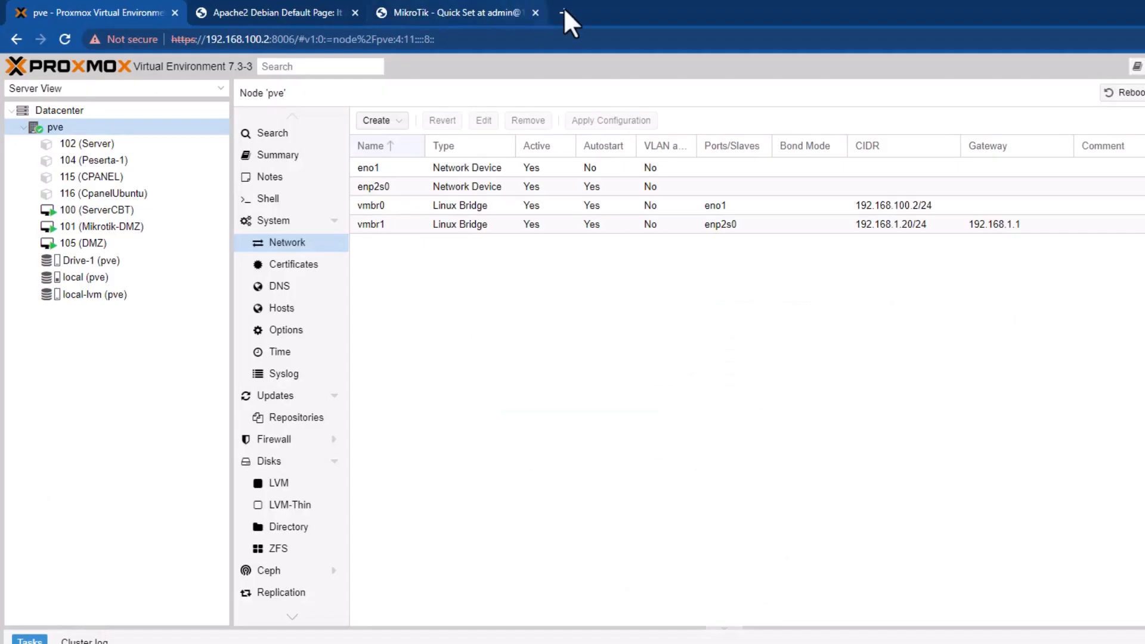
left_click(410, 9)
Change the address to 110.138.109.39:8006, load it, and check the site's connection info.
left_click_drag(241, 40, 501, 41)
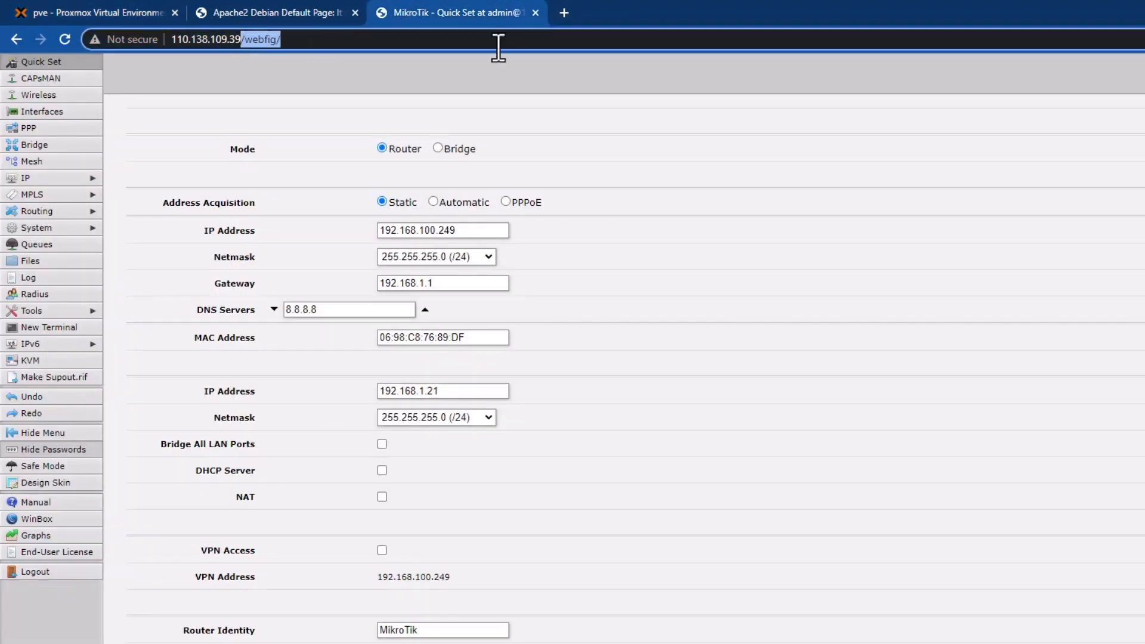
type(":")
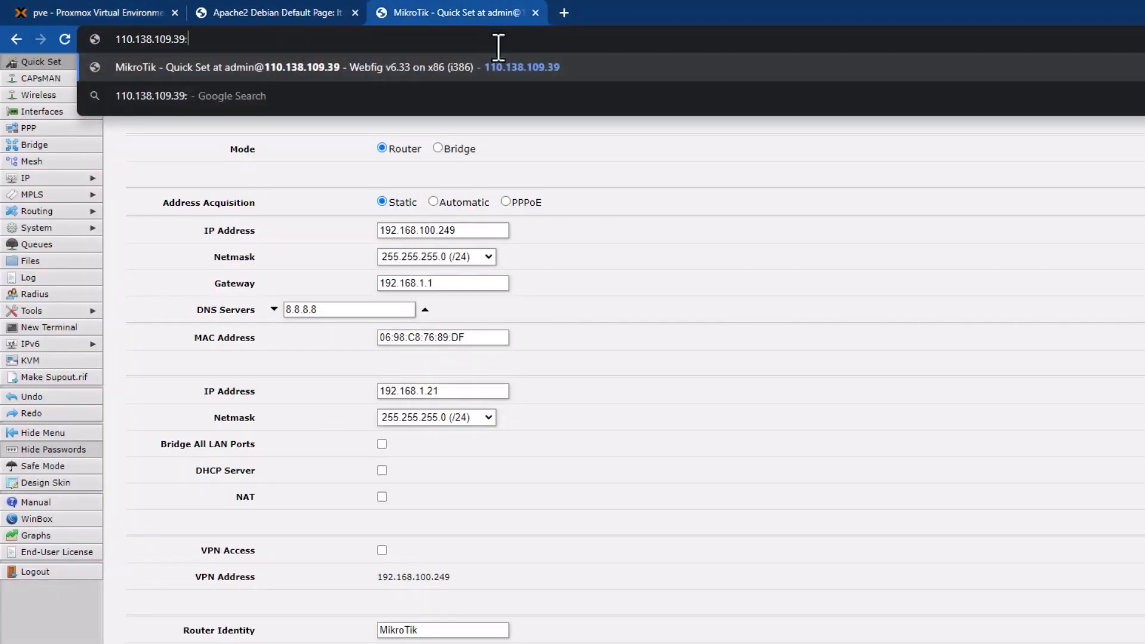
type("800")
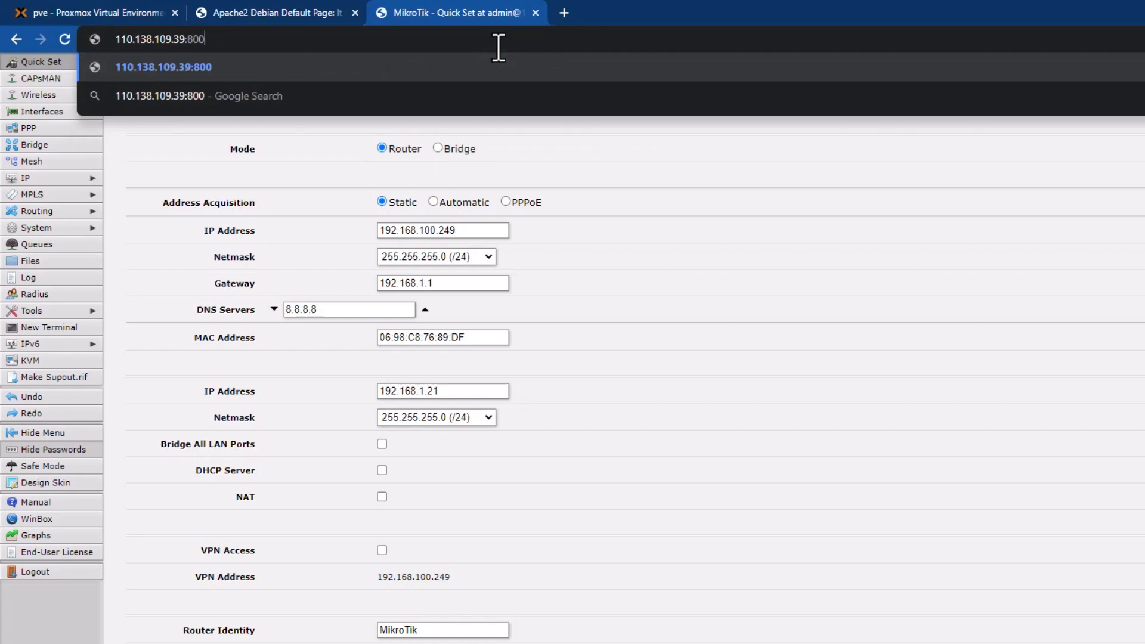
type("6")
key("Return")
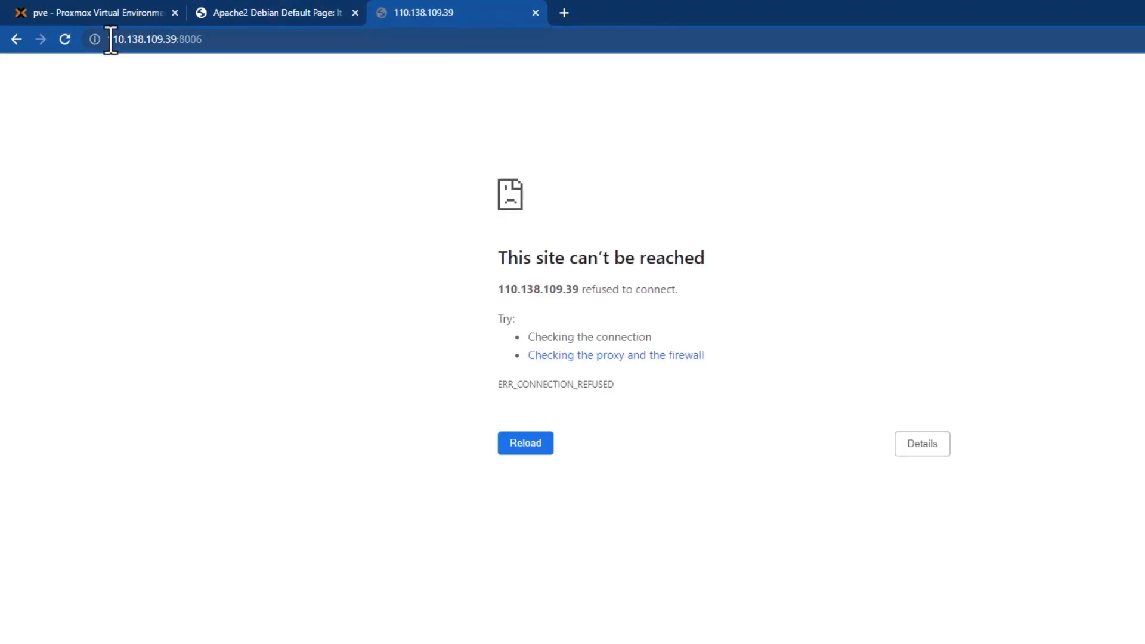
left_click(105, 39)
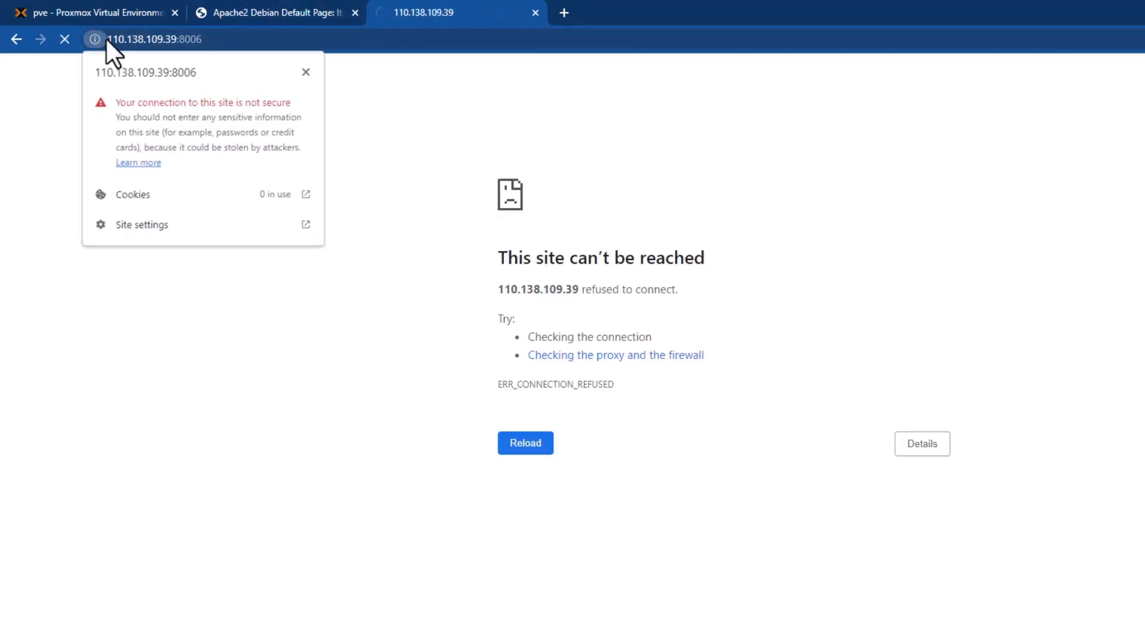
left_click(119, 38)
left_click(113, 37)
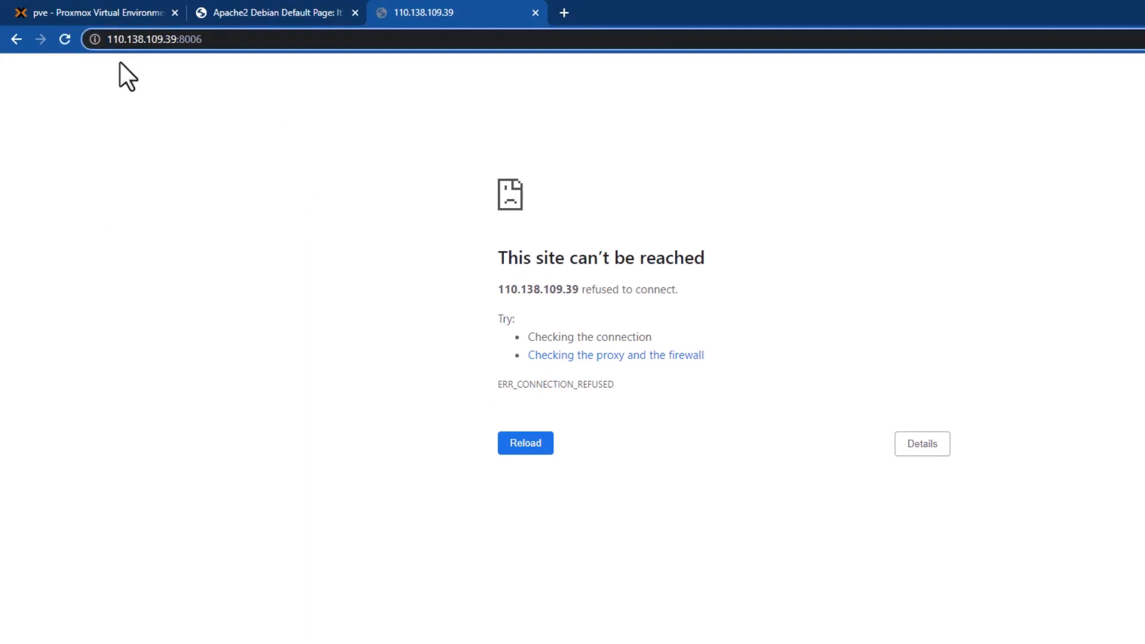
type("https")
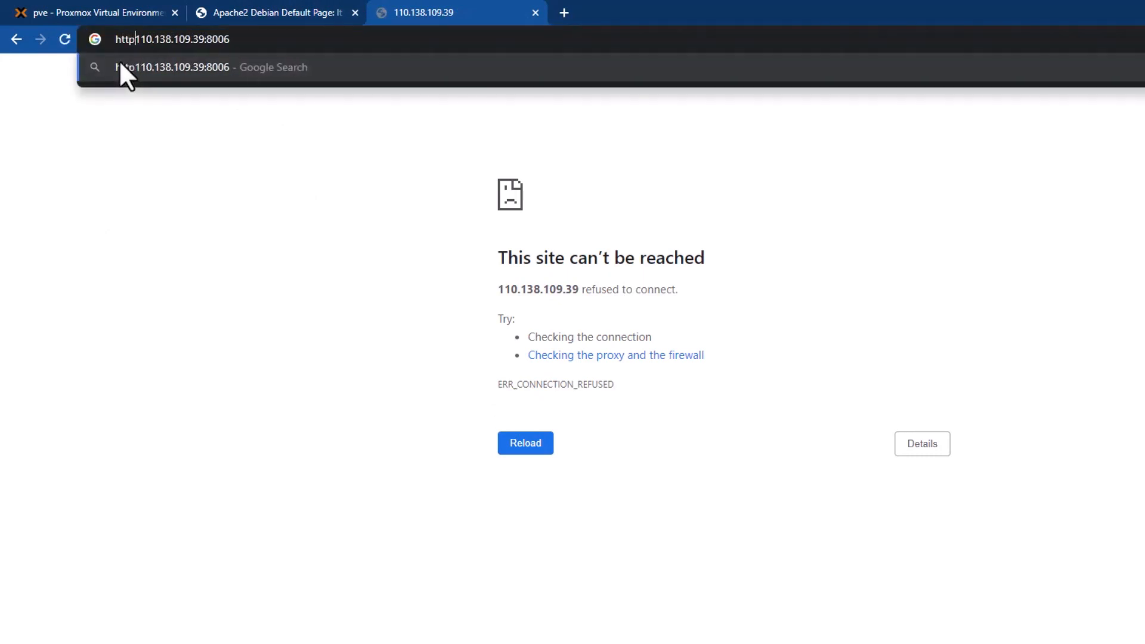
type("://")
key("Return")
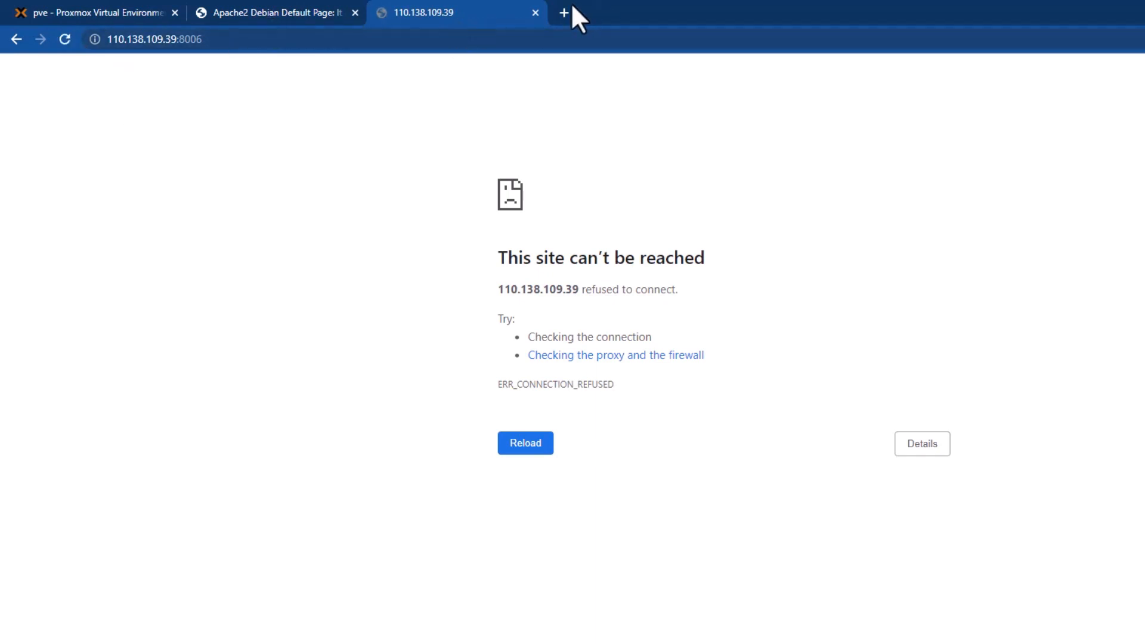
key("F5")
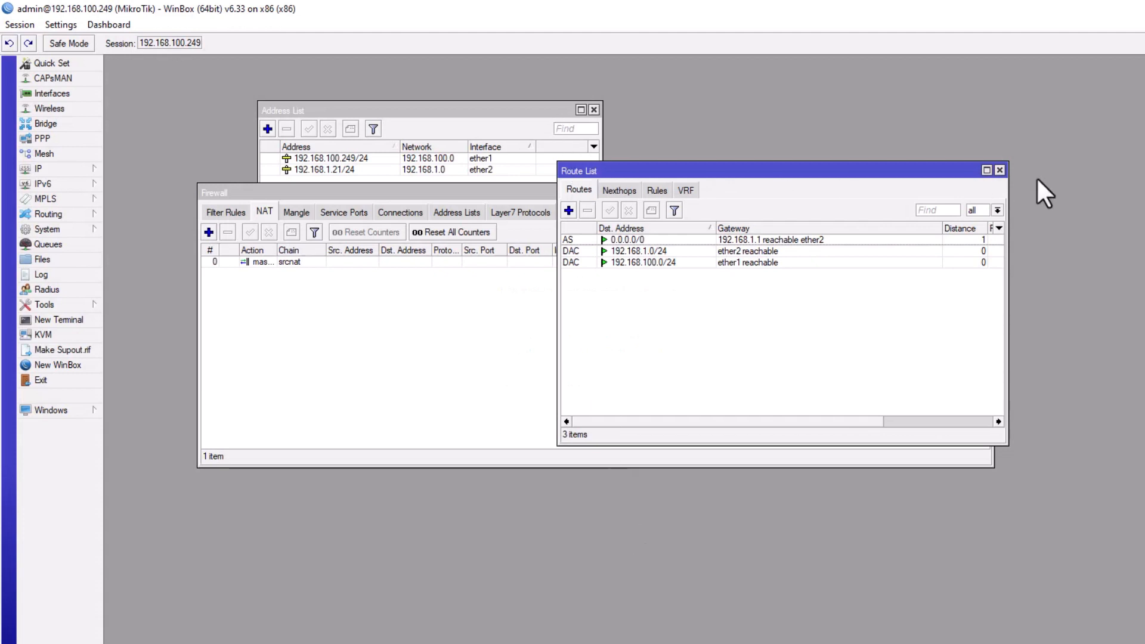
Close the route list and add a new NAT rule with chain dstnat.
left_click(999, 170)
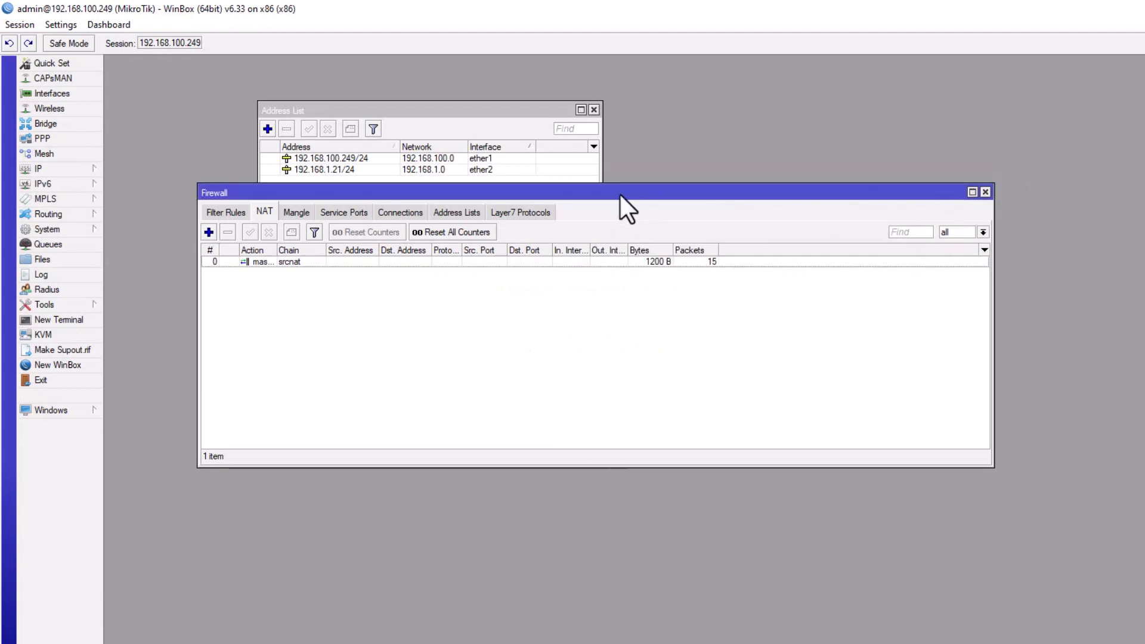
left_click_drag(620, 195, 728, 220)
left_click(317, 257)
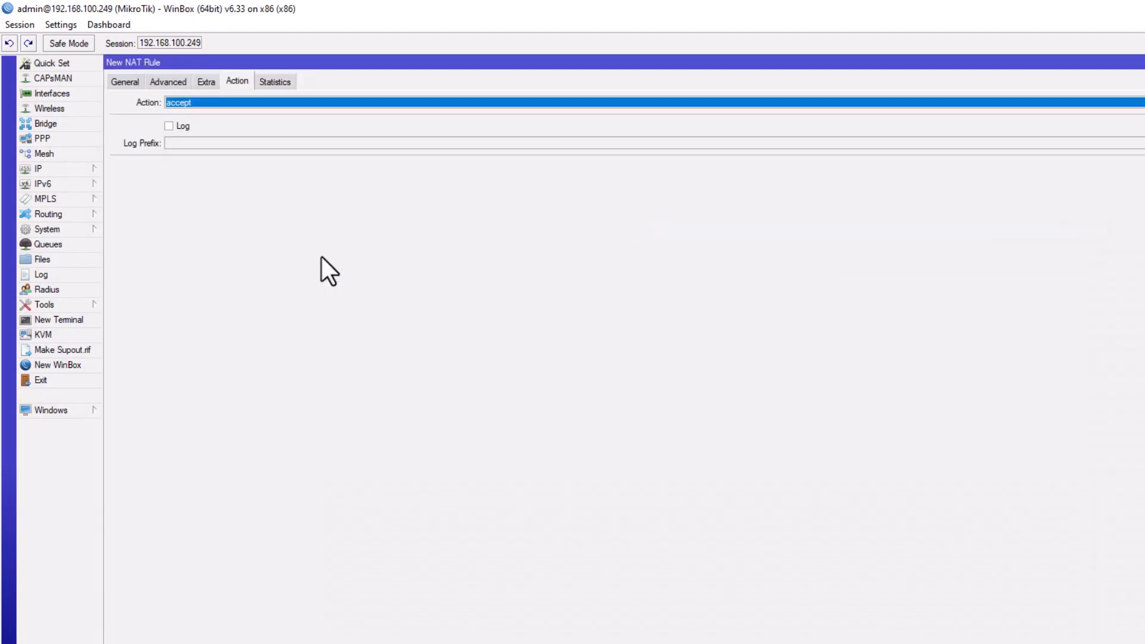
left_click(133, 82)
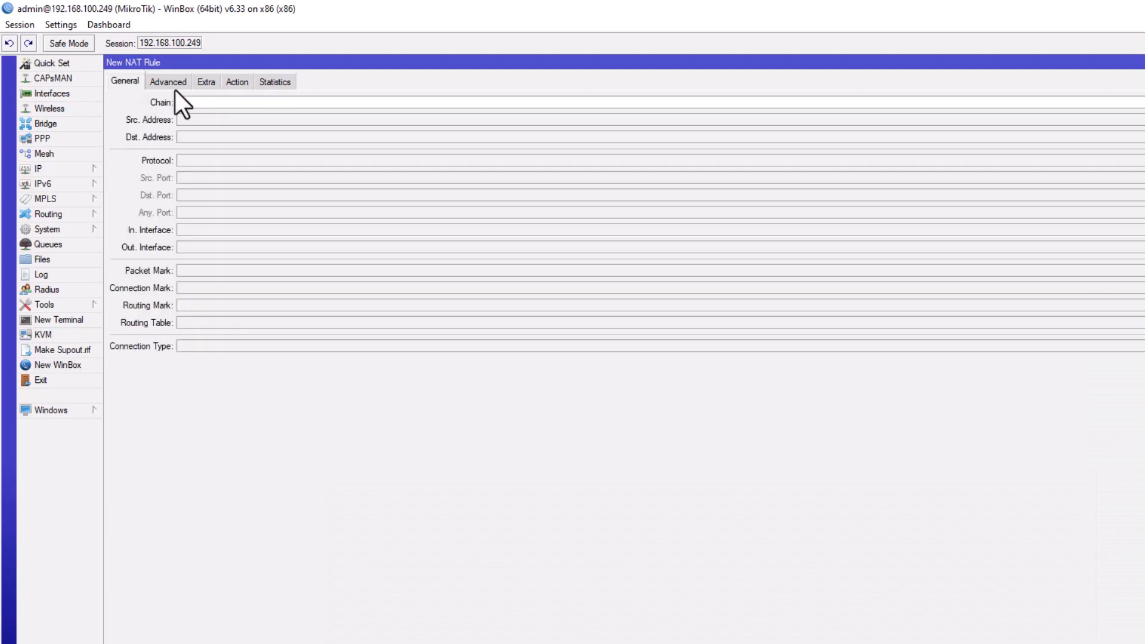
left_click(448, 102)
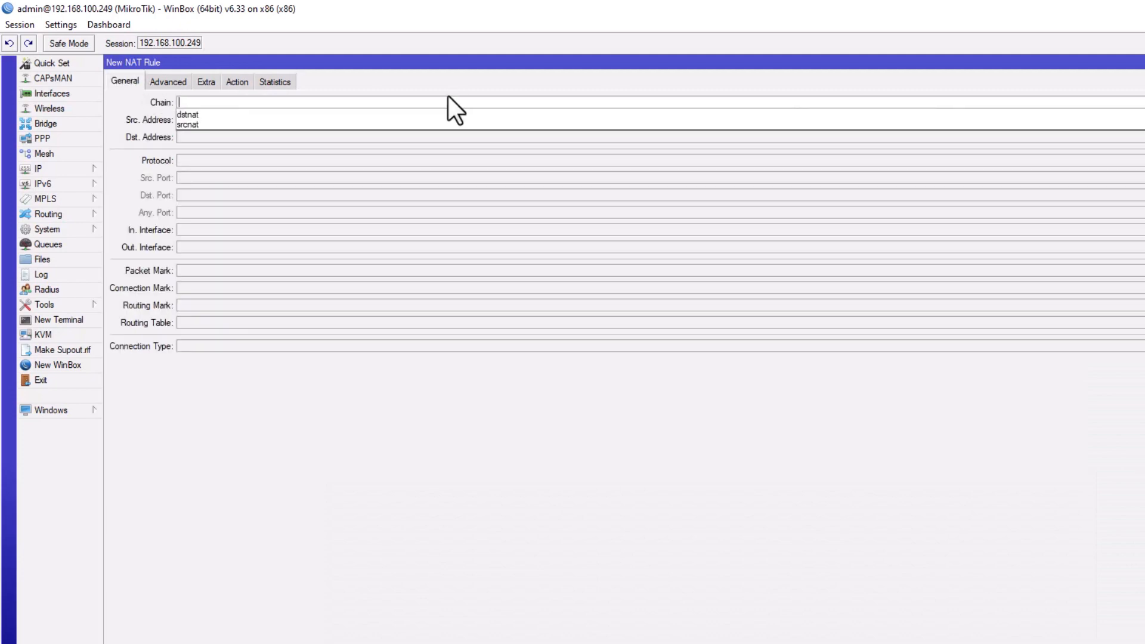
left_click(228, 109)
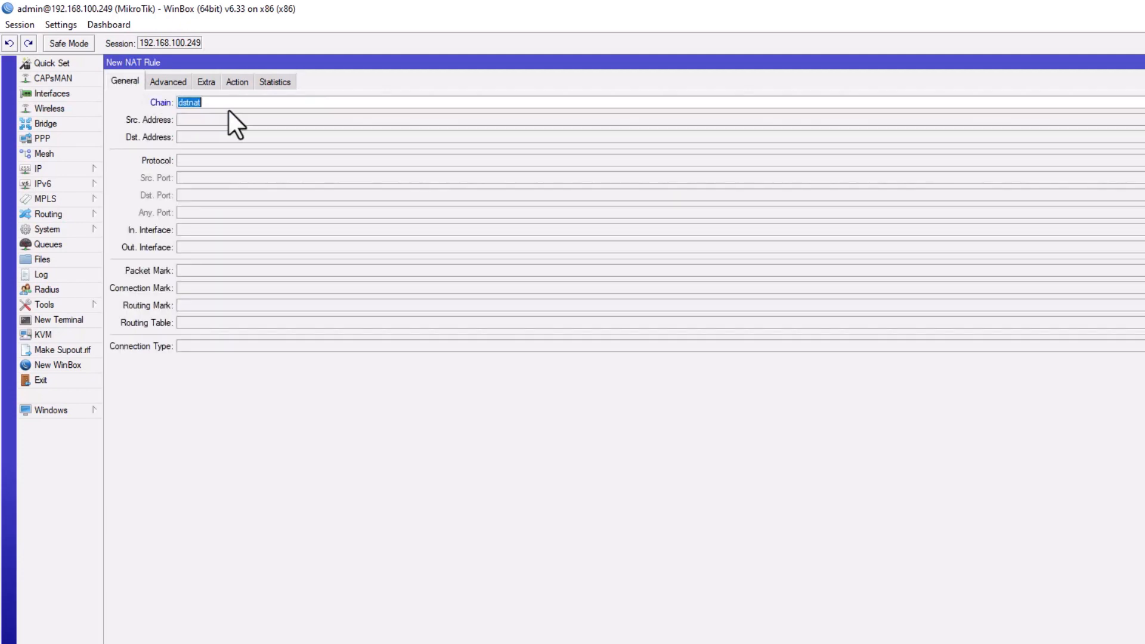
Set the rule's protocol to tcp and its destination port to 8006.
left_click(315, 160)
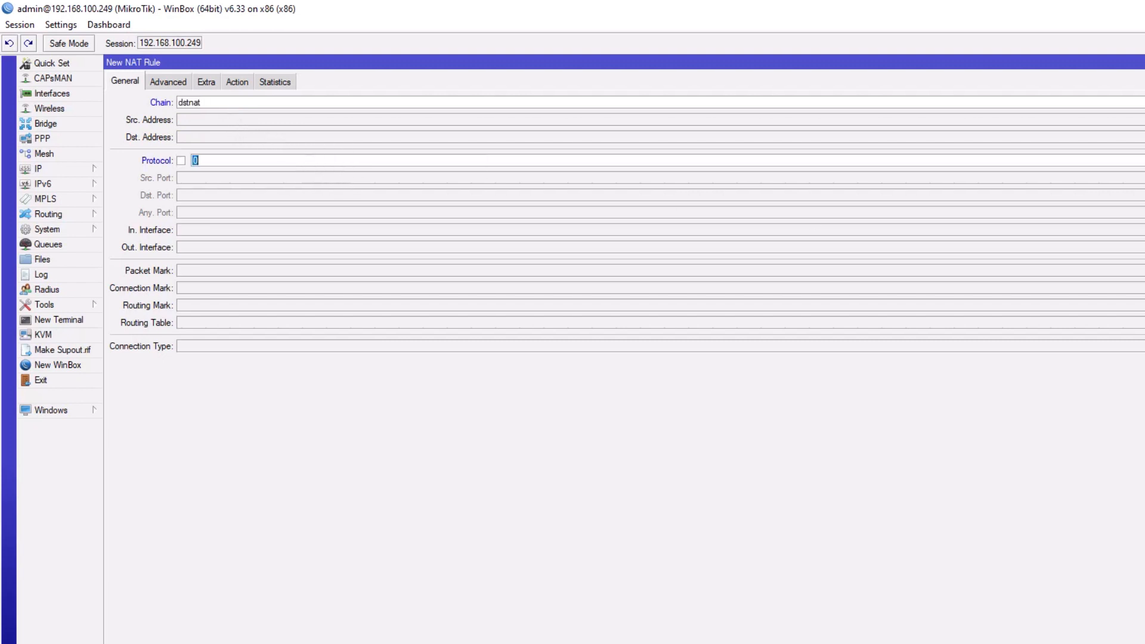
left_click(1141, 161)
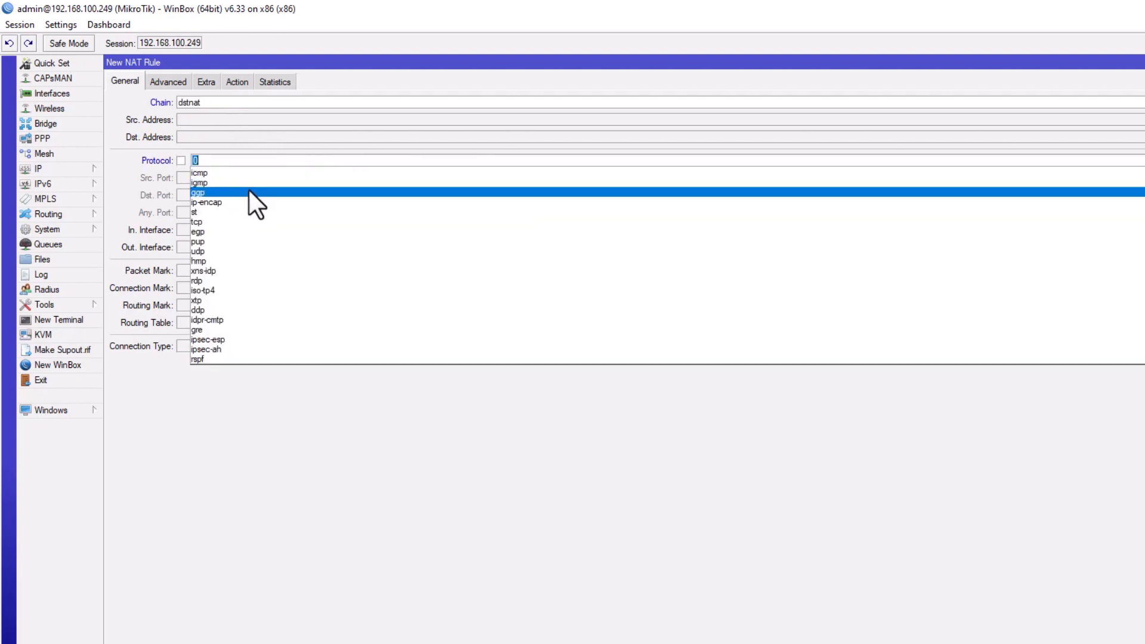
left_click(234, 221)
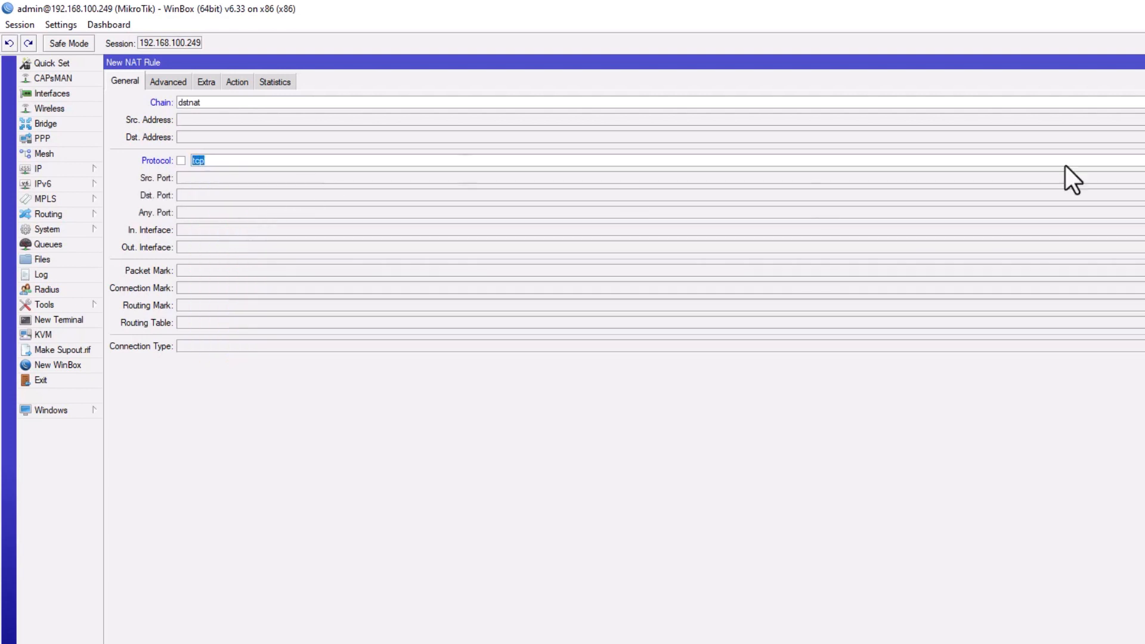
left_click(1140, 160)
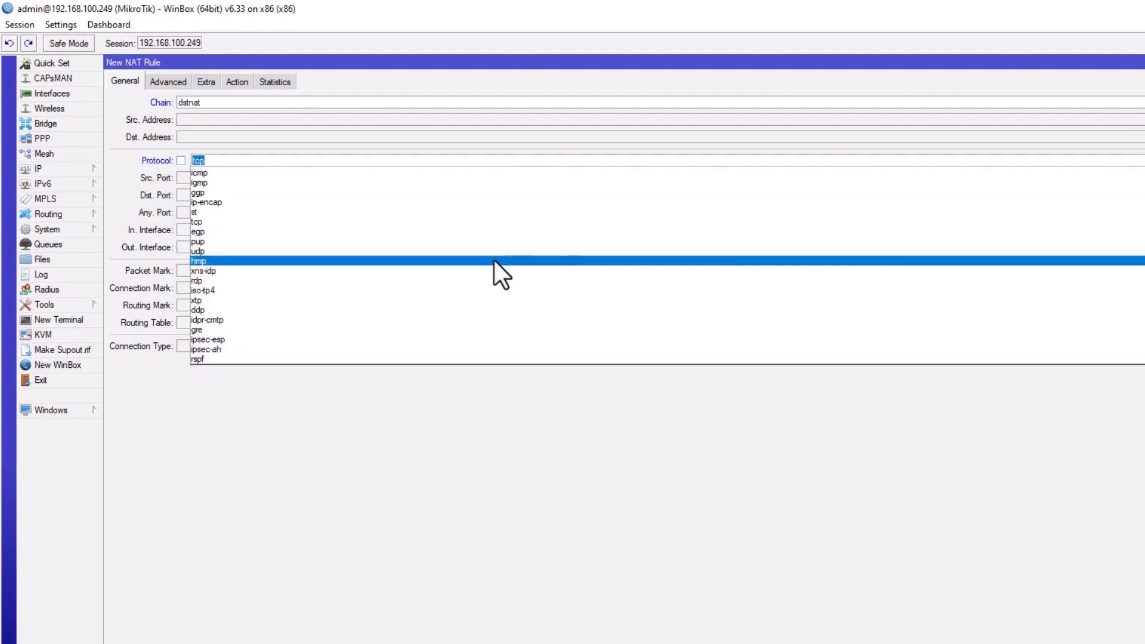
left_click(241, 222)
left_click(224, 198)
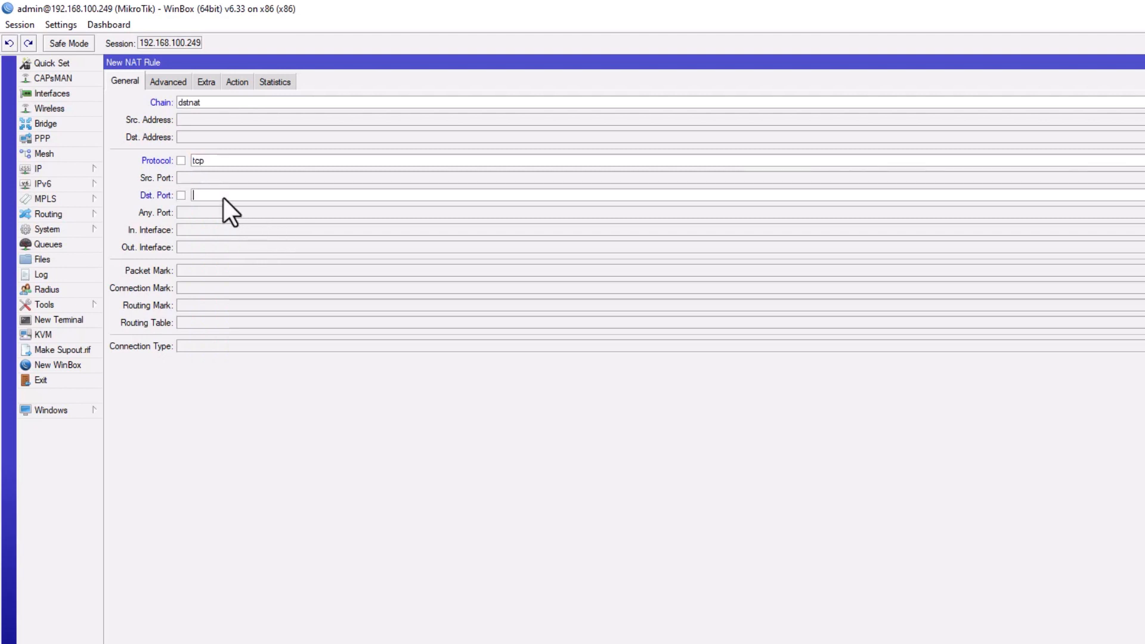
type("8006")
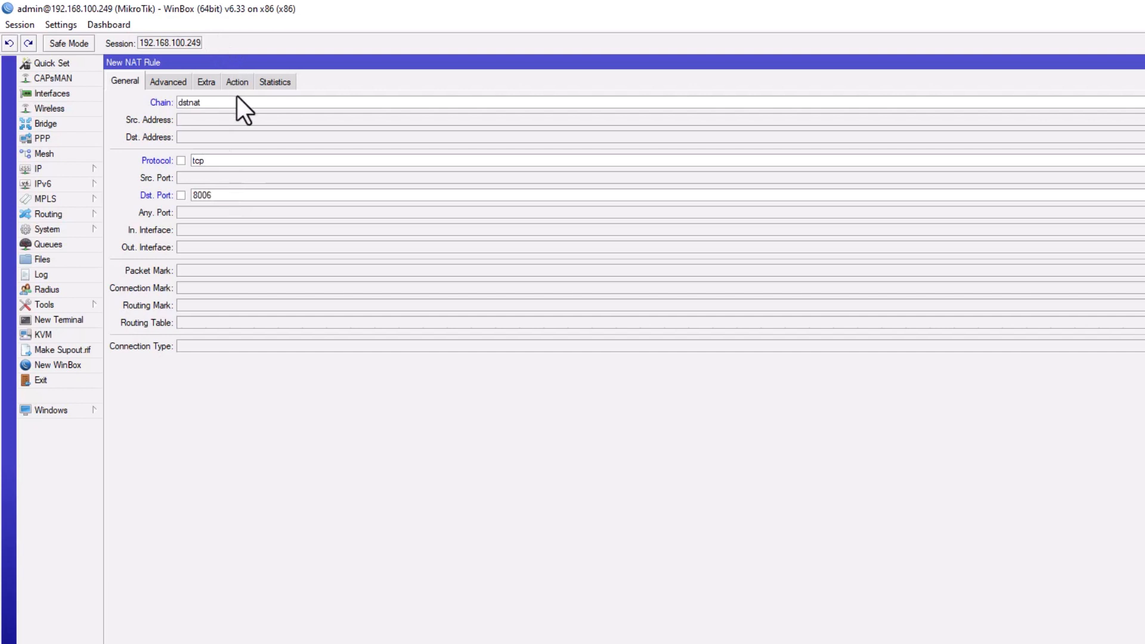
Set the rule's action to dst-nat, forwarding to 192.168.100.2 on port 8006.
left_click(239, 81)
left_click(256, 106)
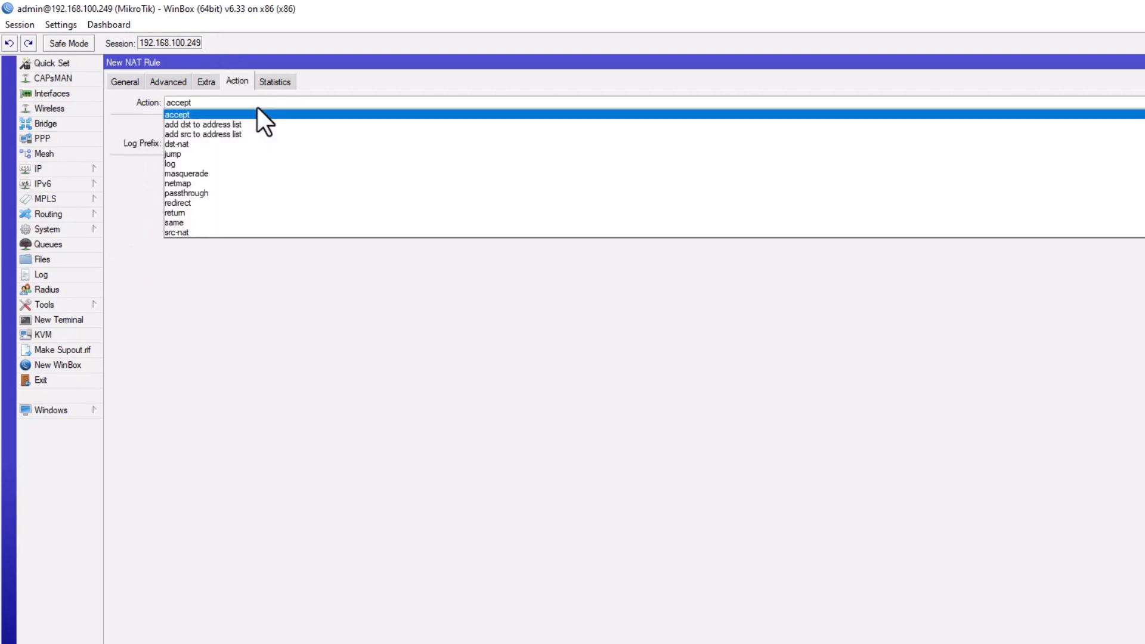
left_click(216, 144)
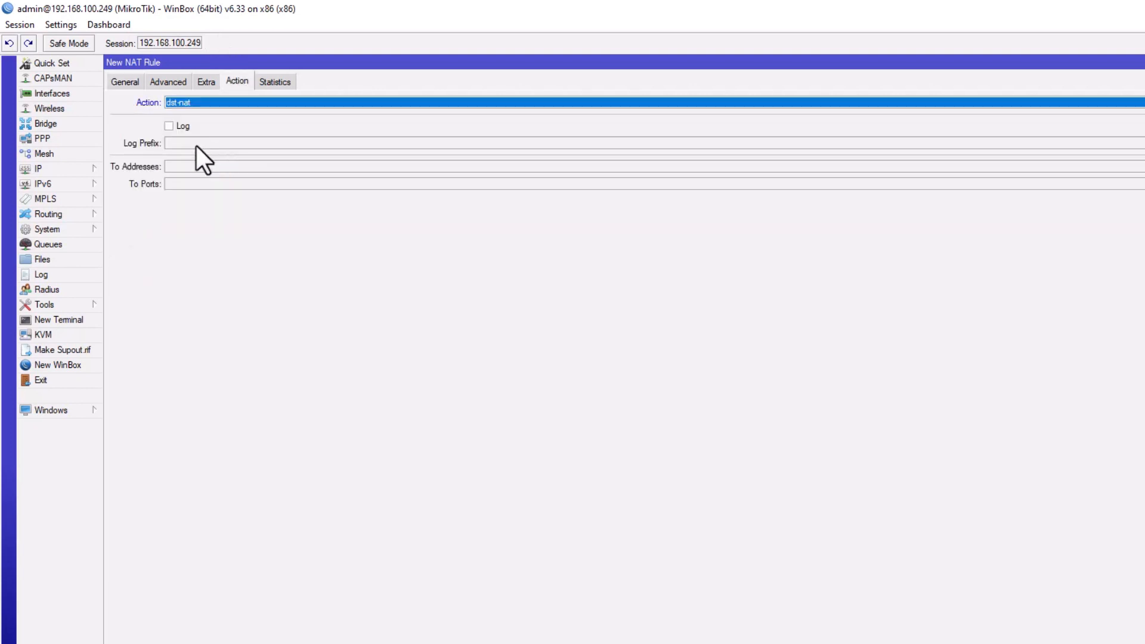
left_click(201, 167)
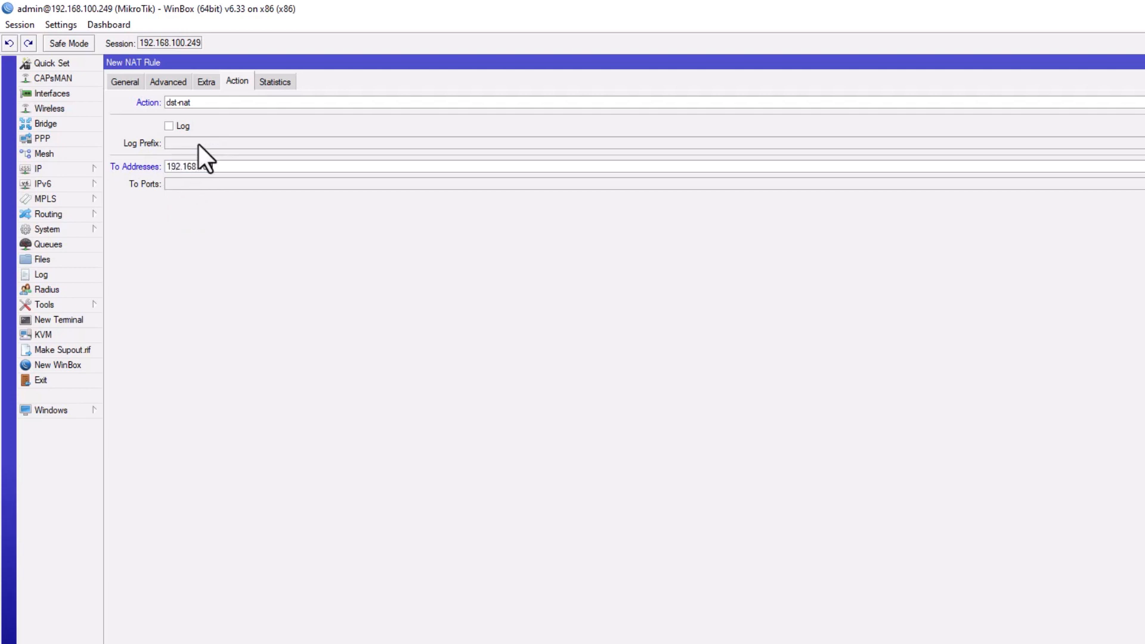
left_click(235, 186)
type("8006")
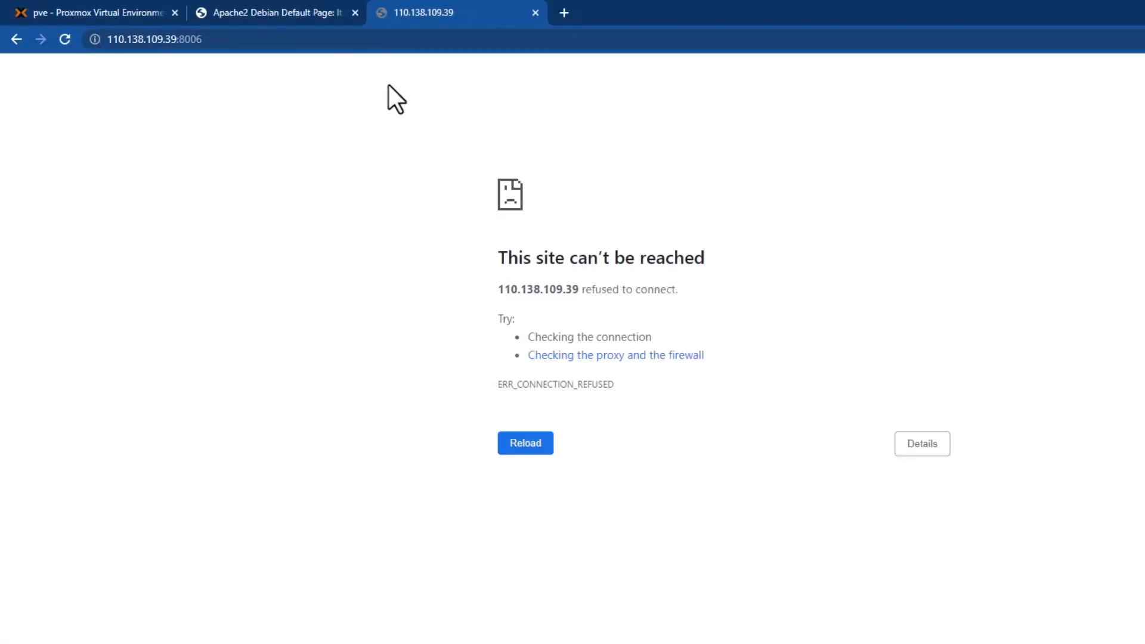
left_click(257, 38)
key("Return")
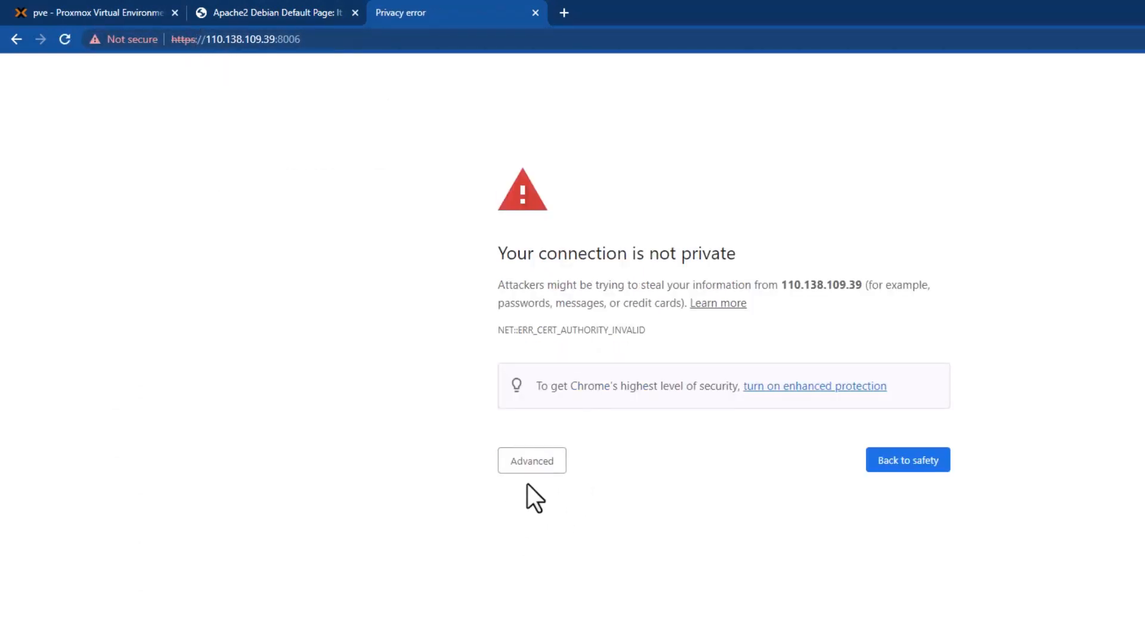
left_click(528, 467)
left_click(553, 579)
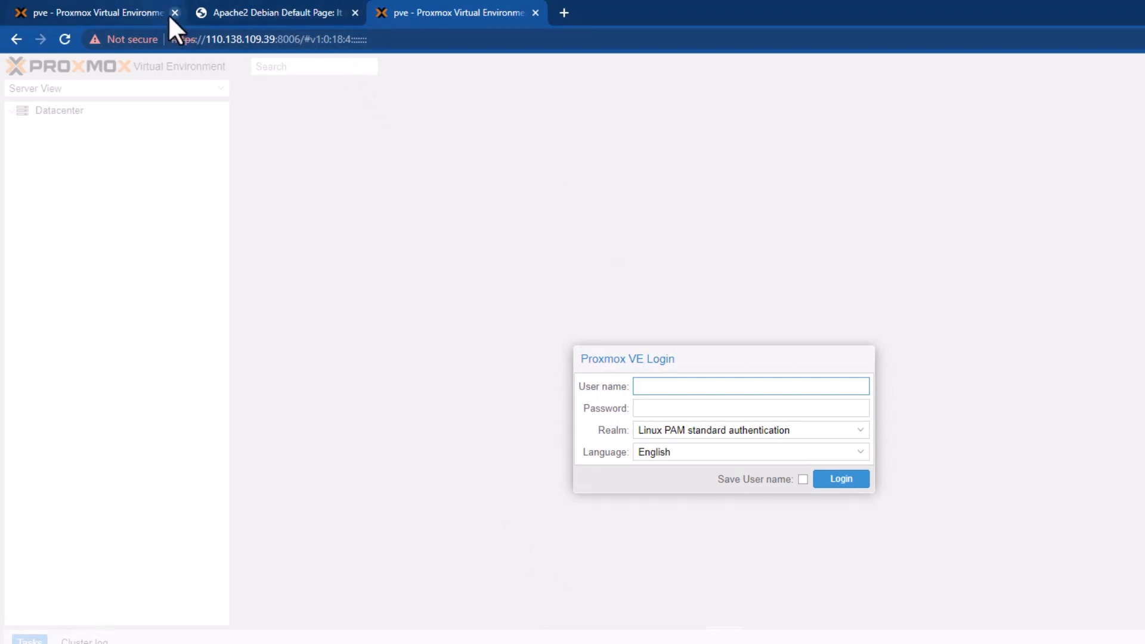
Compare with the local Proxmox session's address, then return to the public-address login page.
left_click(123, 10)
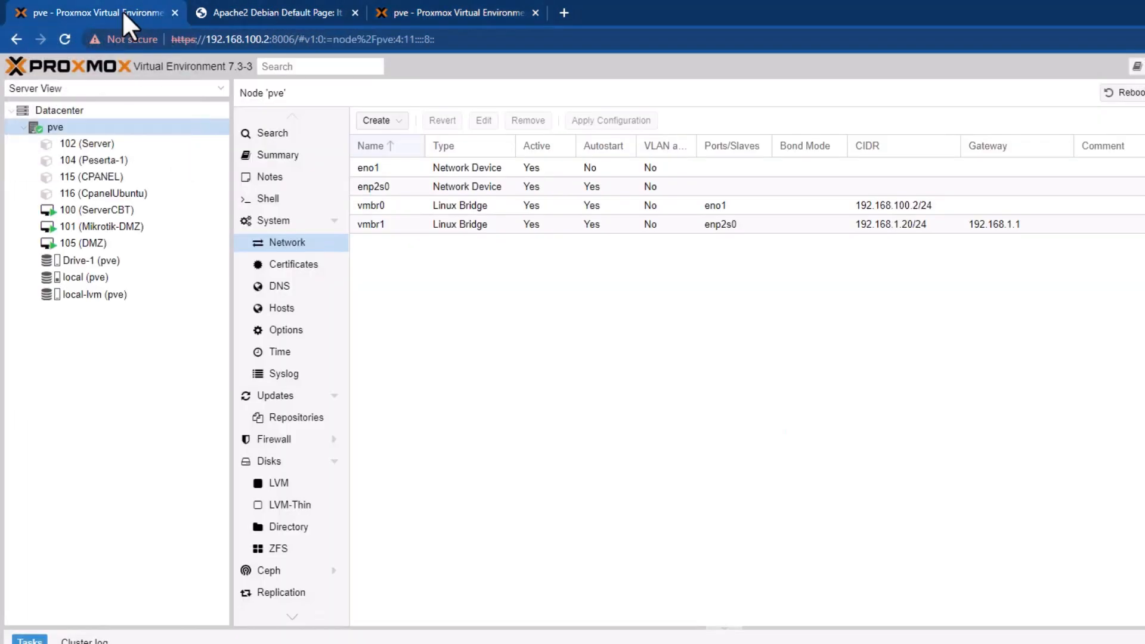
left_click(272, 40)
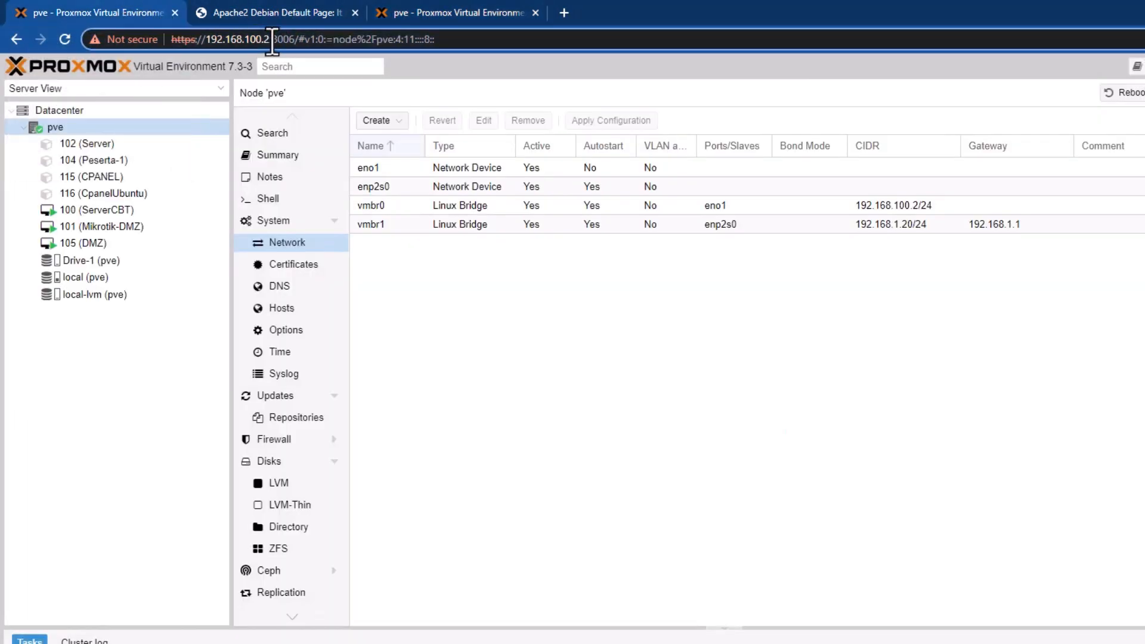
left_click(421, 7)
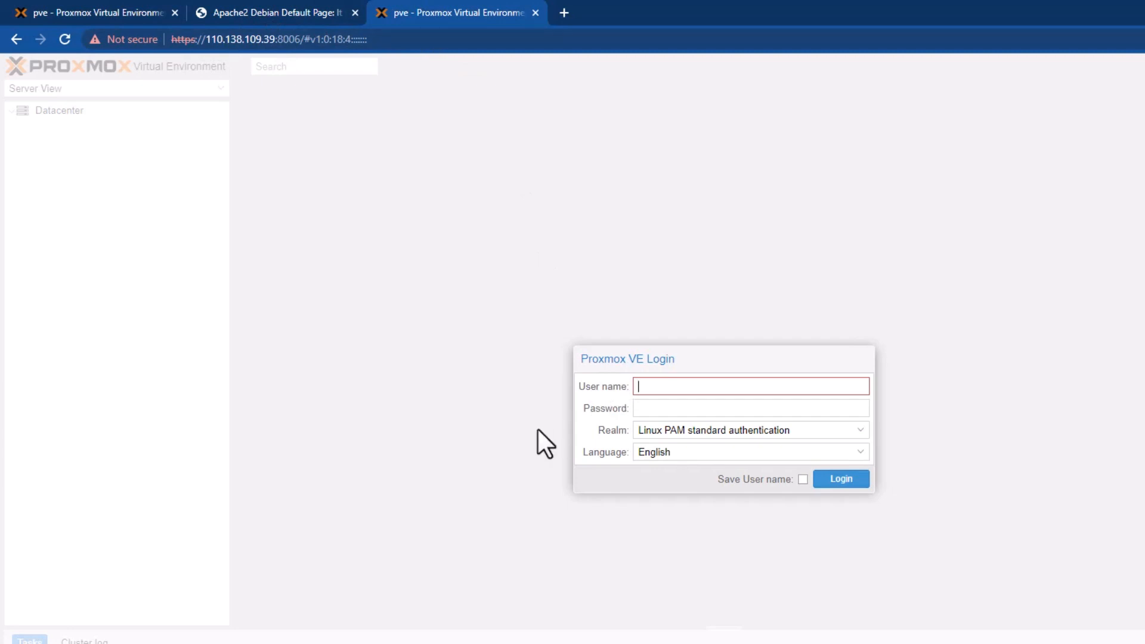
Log in to Proxmox as root with the account password.
type("root")
key("Tab")
type("••")
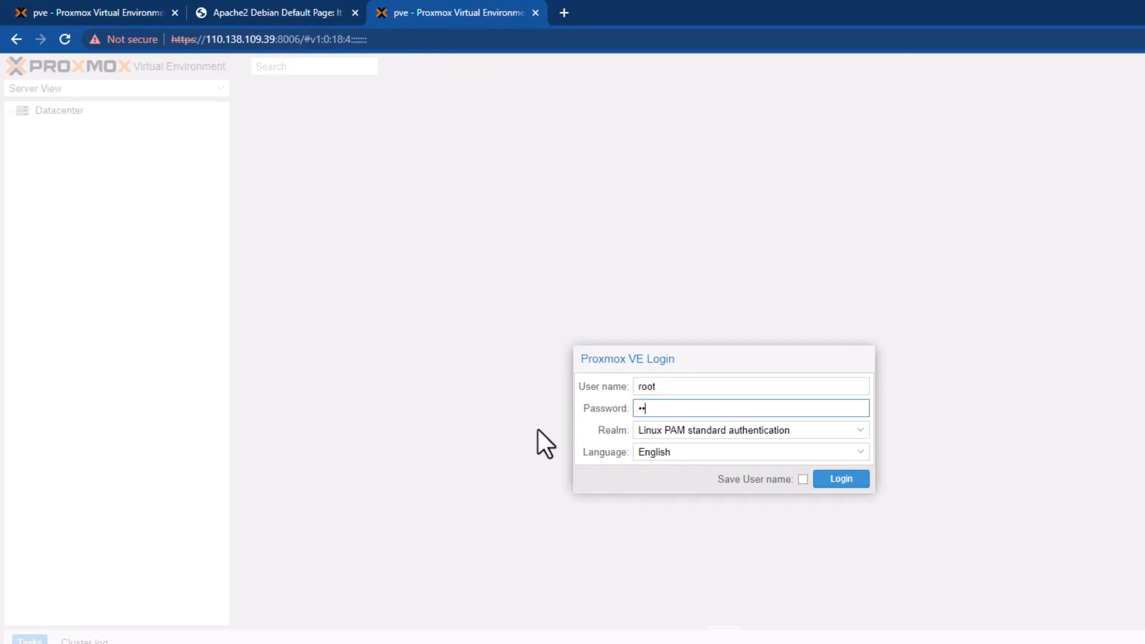
type("•••••••••")
left_click(832, 478)
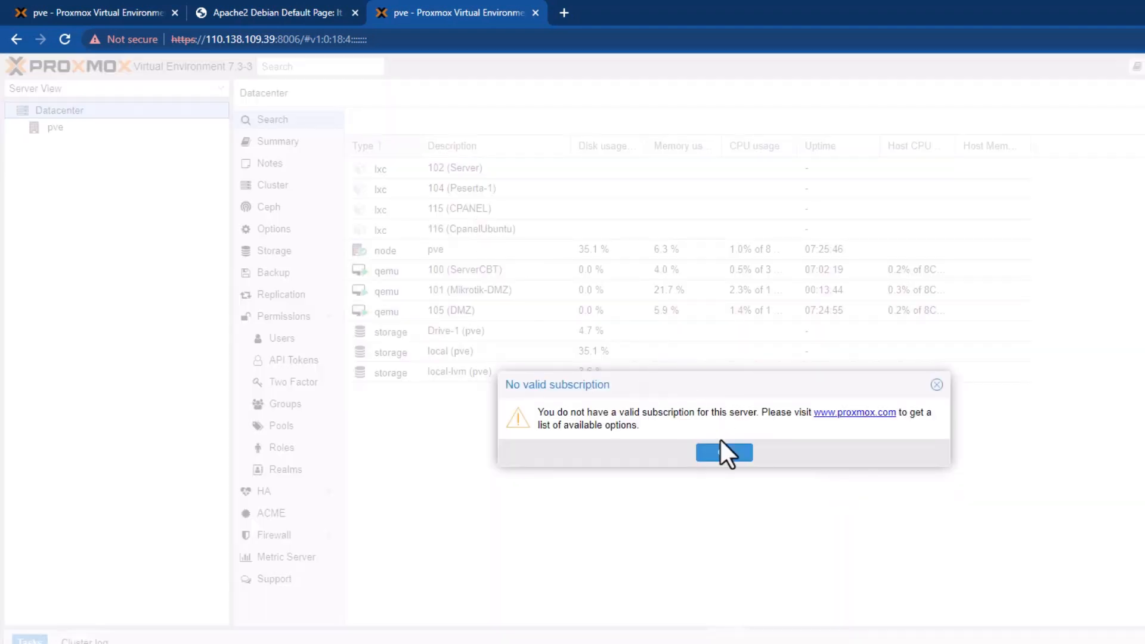
Dismiss the subscription notice, expand the pve node, and switch to the Apache tab.
left_click(723, 452)
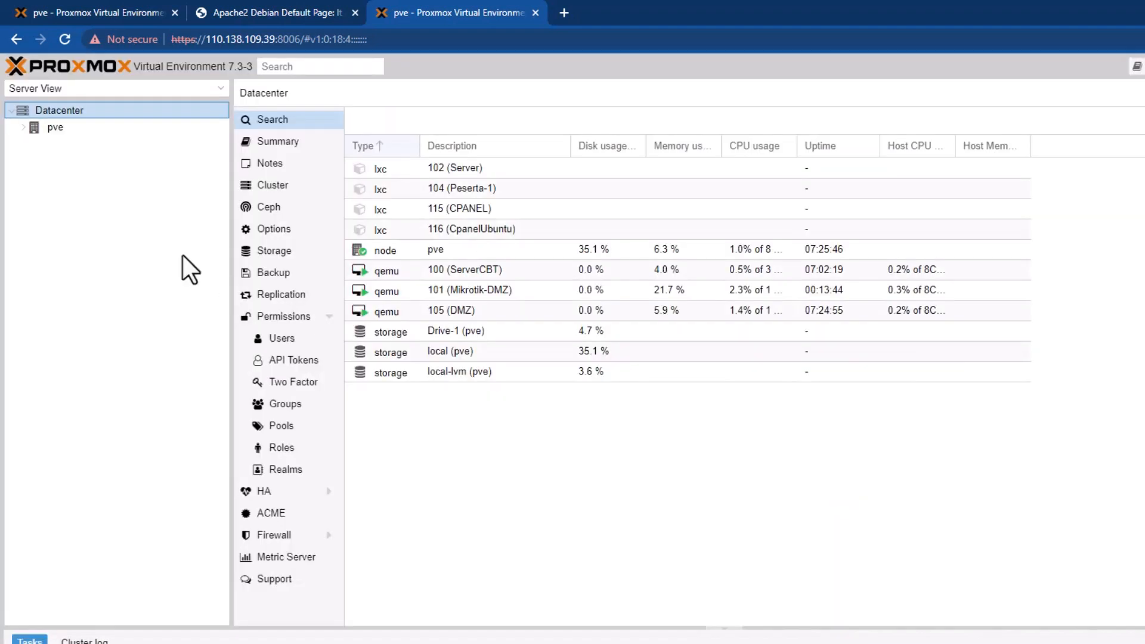
left_click(23, 127)
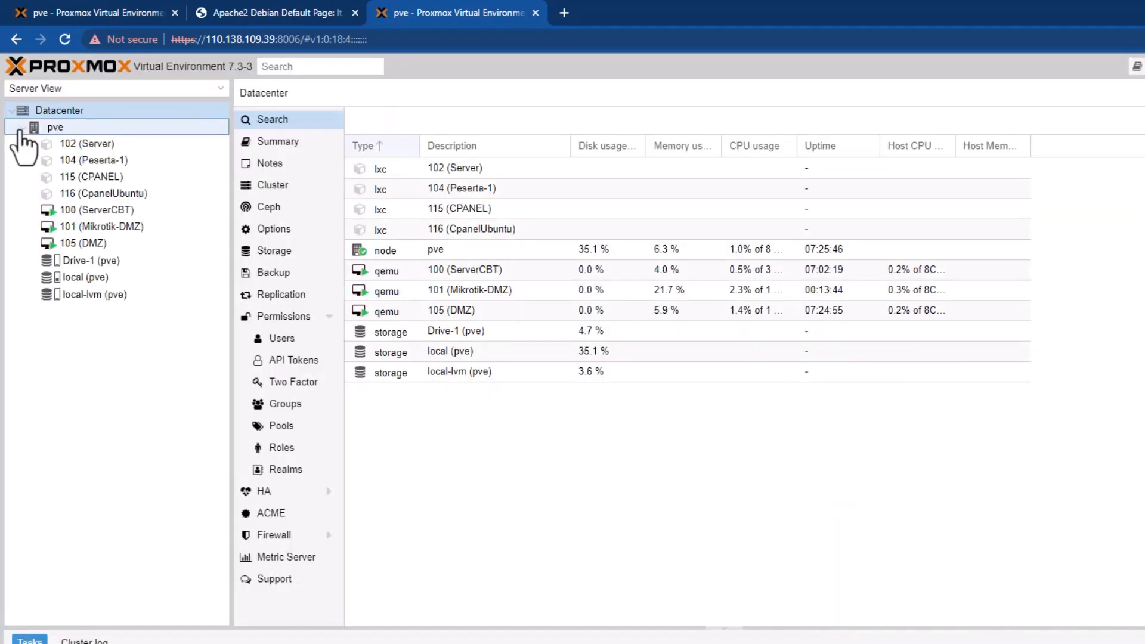
left_click(274, 13)
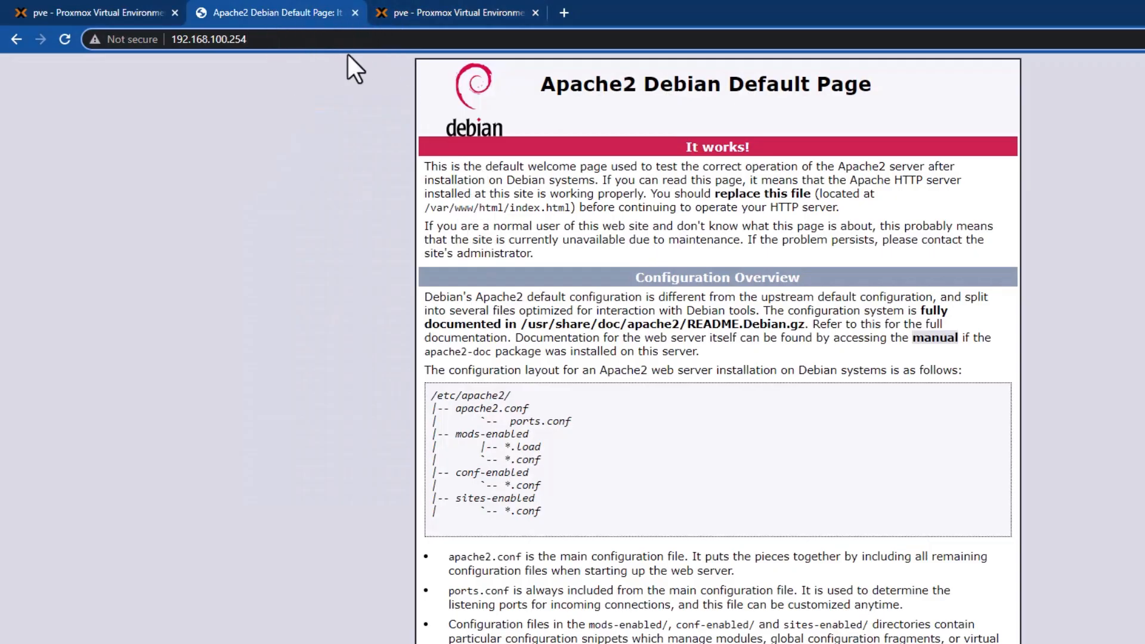
Go back to the Proxmox tab at 110.138.109.39:8006 and start retyping the IP in its address.
left_click(404, 16)
left_click(284, 12)
left_click_drag(263, 44, 11, 51)
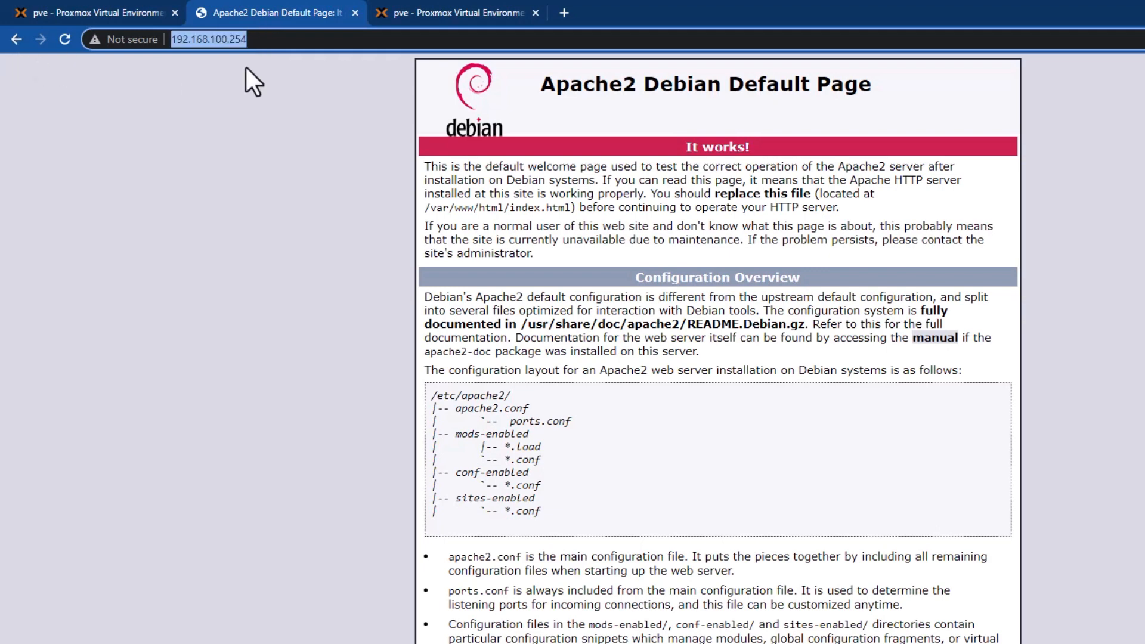
left_click(273, 39)
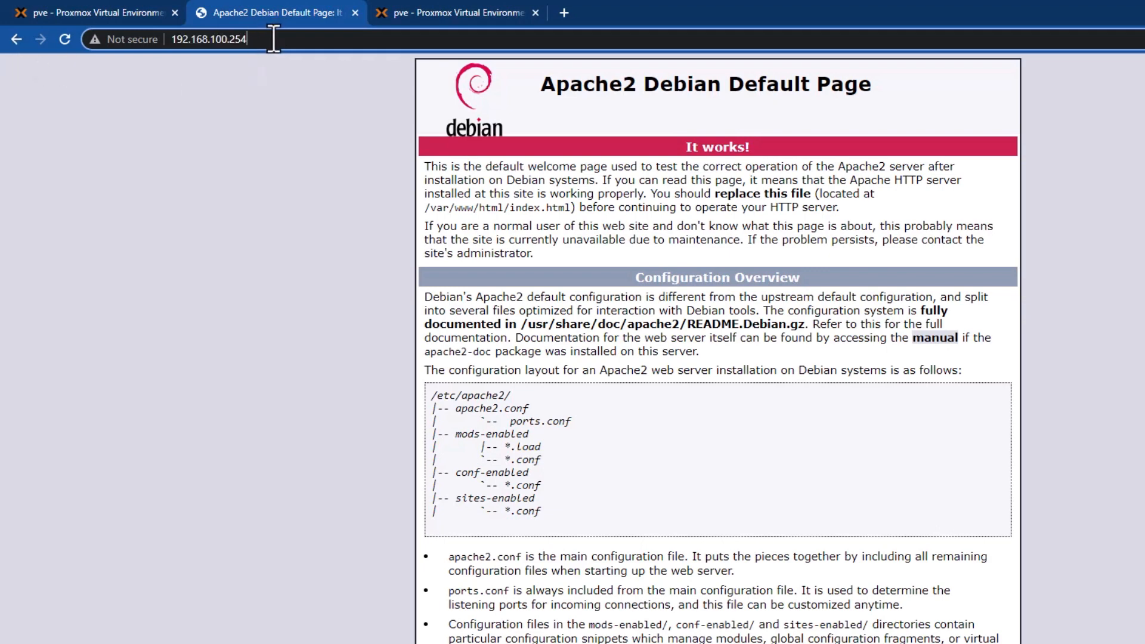
left_click(432, 17)
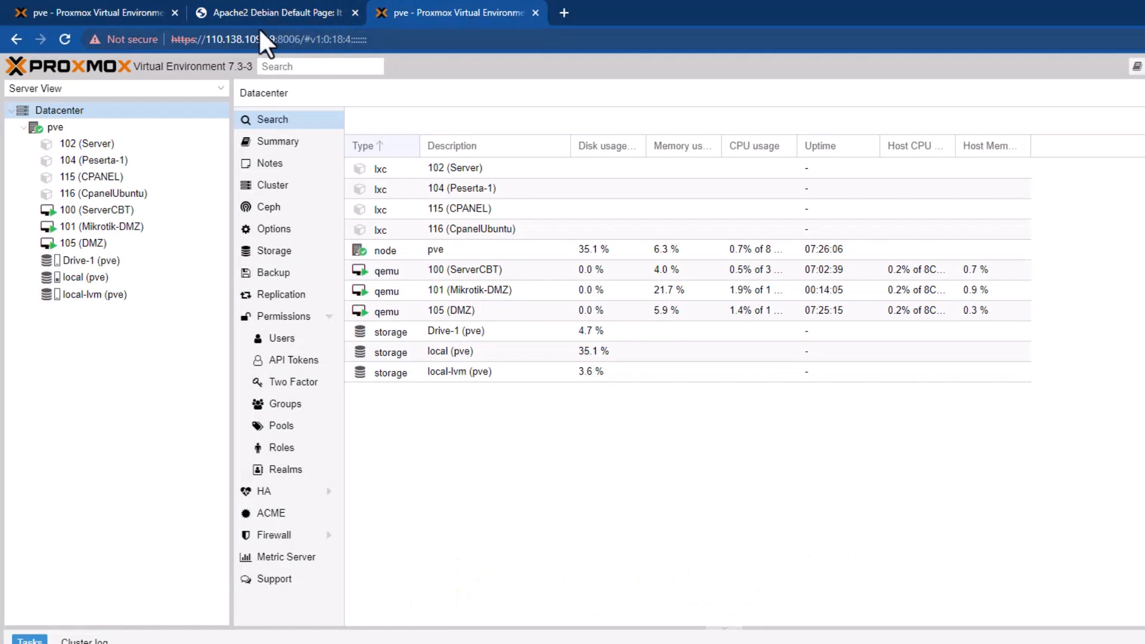
left_click_drag(276, 40, 211, 42)
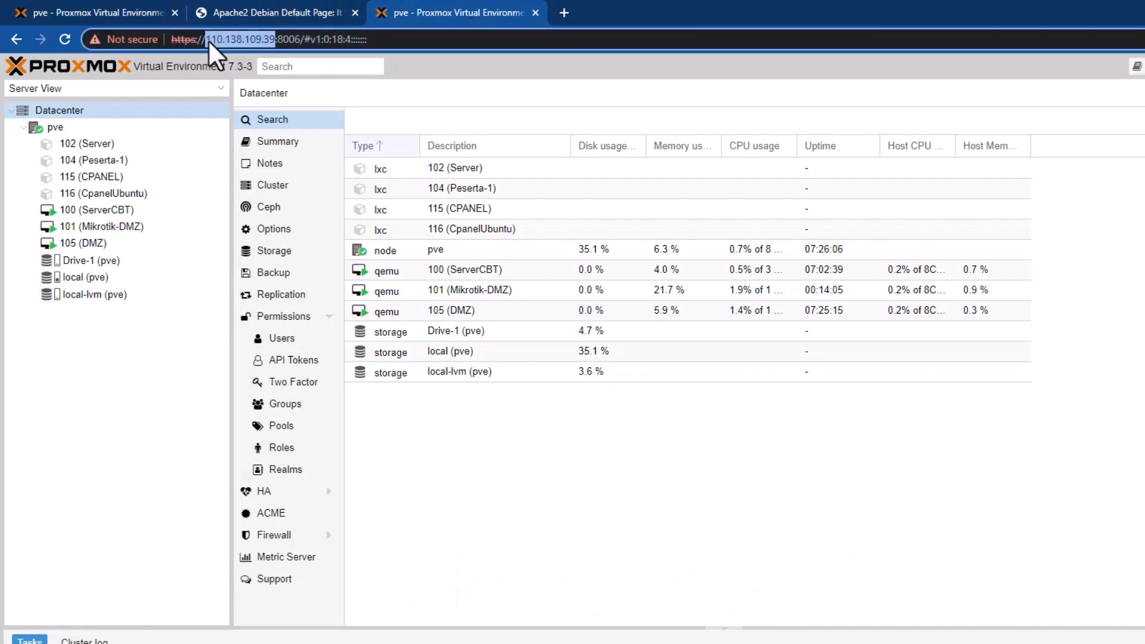
type("c")
left_click(558, 10)
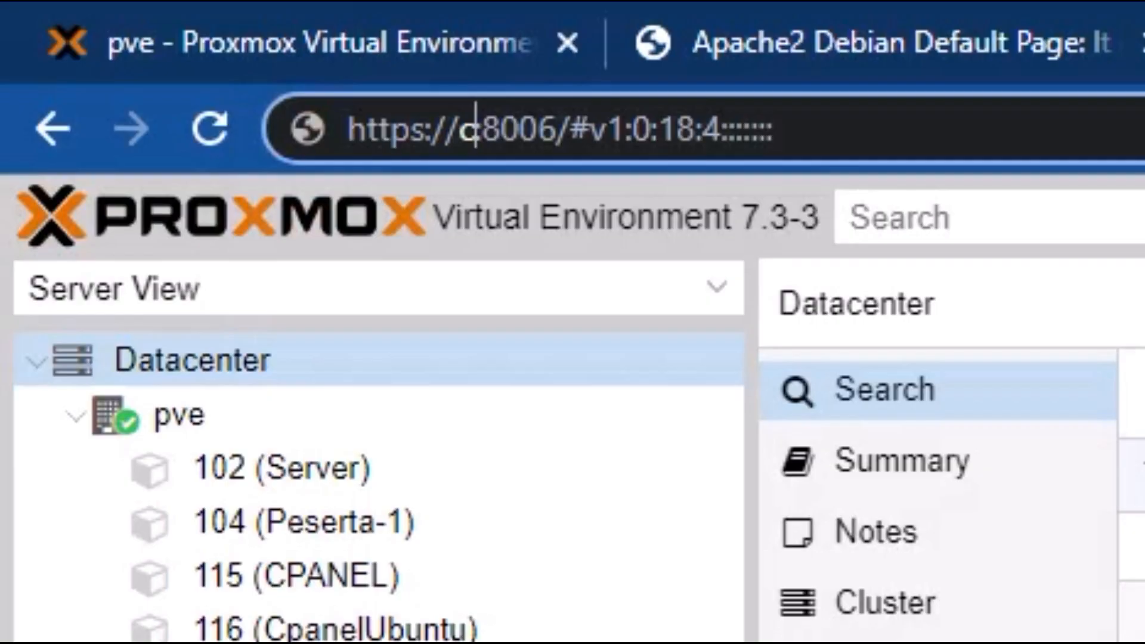
Open 110.138.109.39 to see MikroTik WebFig, close that tab, and return to WinBox.
left_click(979, 47)
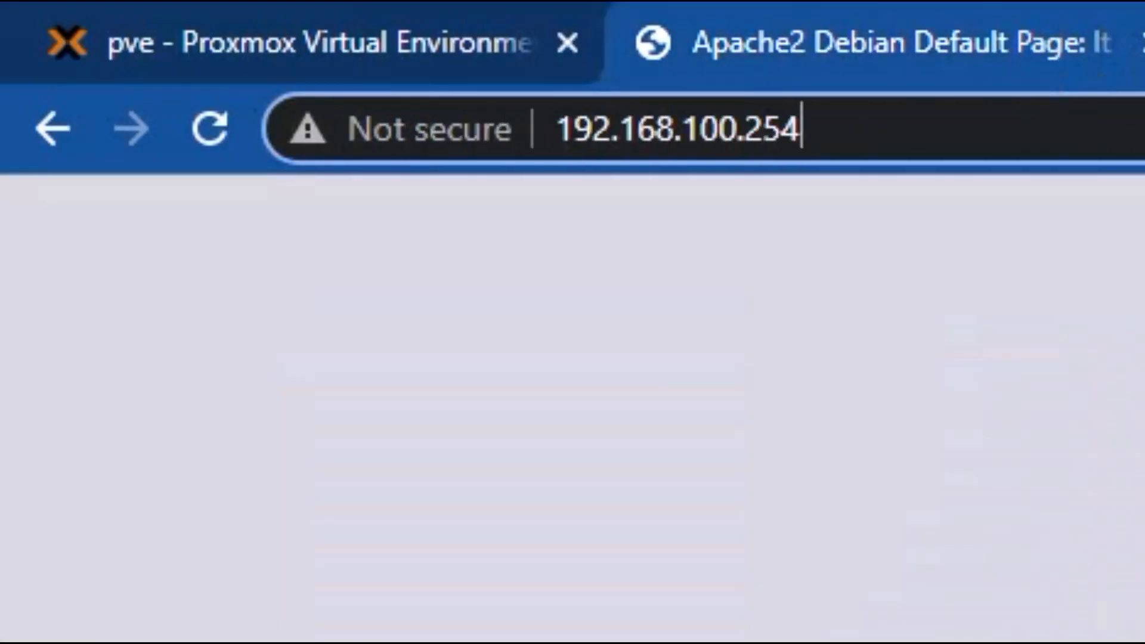
key("ctrl+a")
key("BackSpace")
type("11")
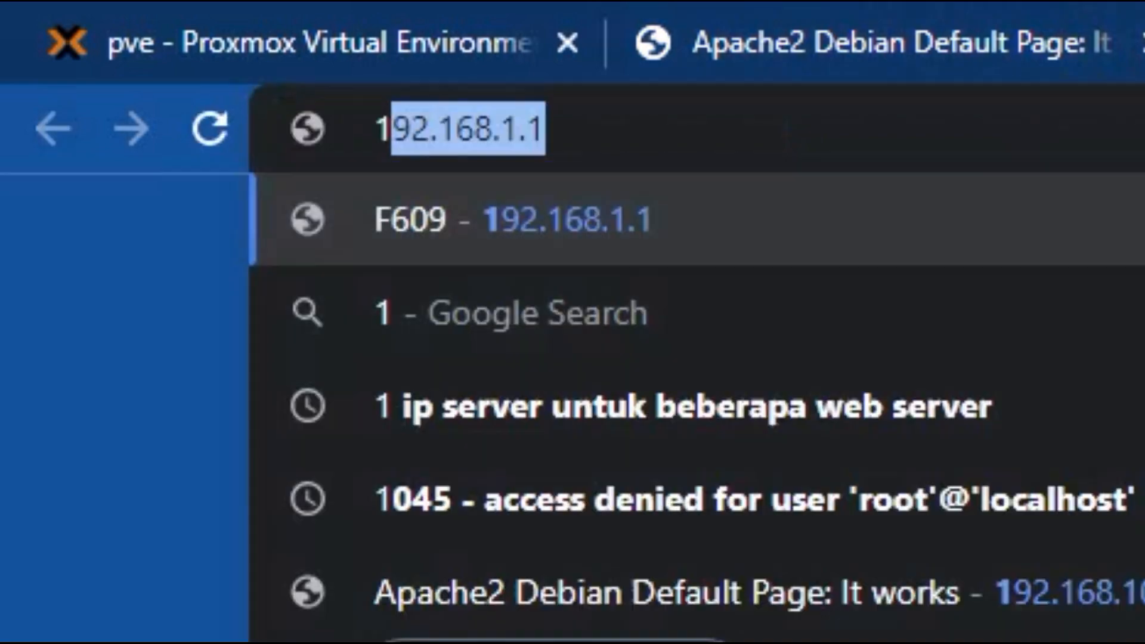
key("BackSpace")
key("BackSpace")
key("BackSpace")
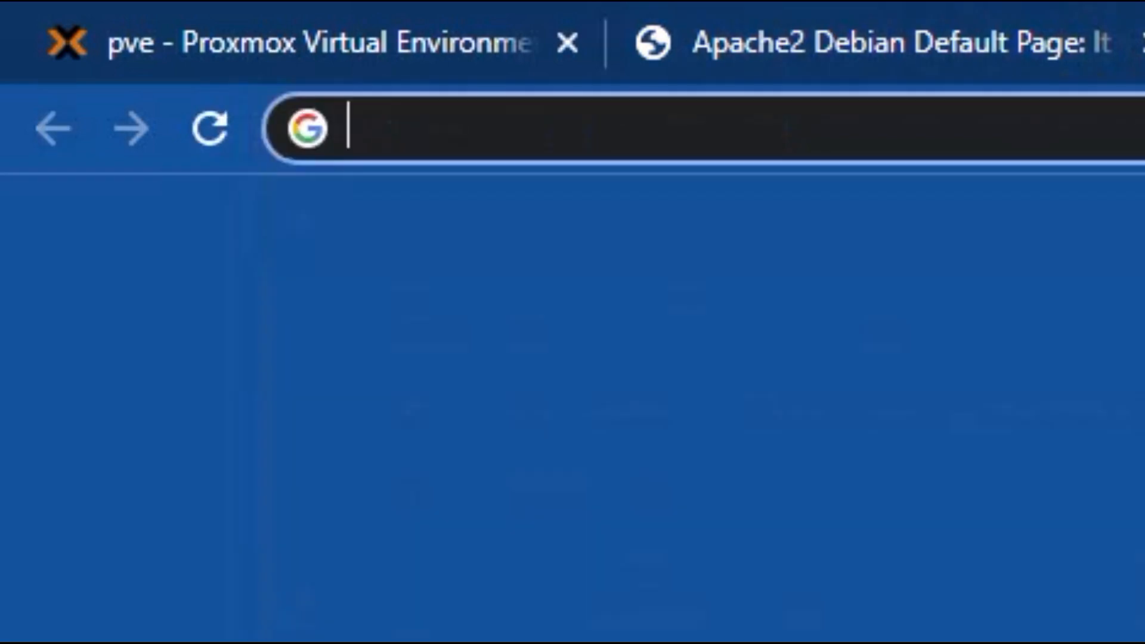
type("11")
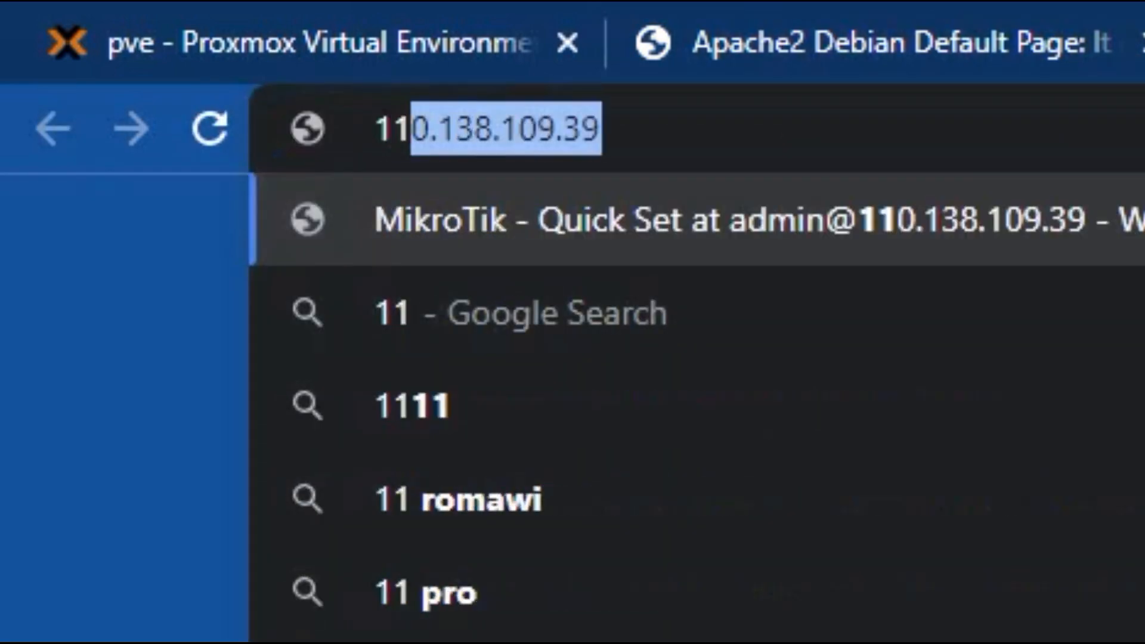
key("Return")
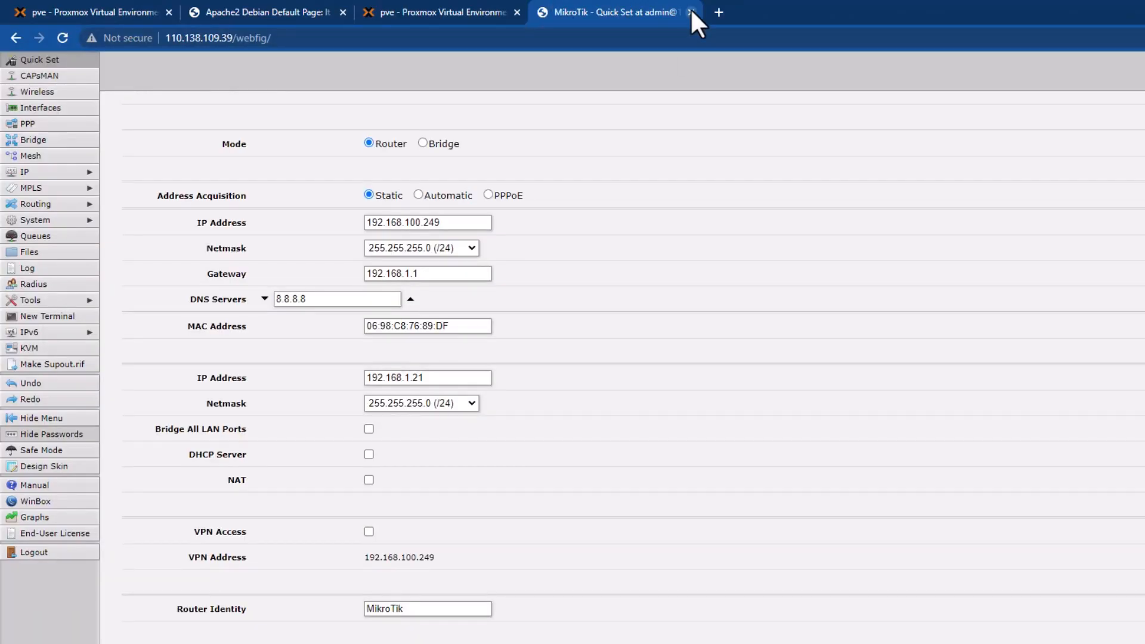
left_click(690, 12)
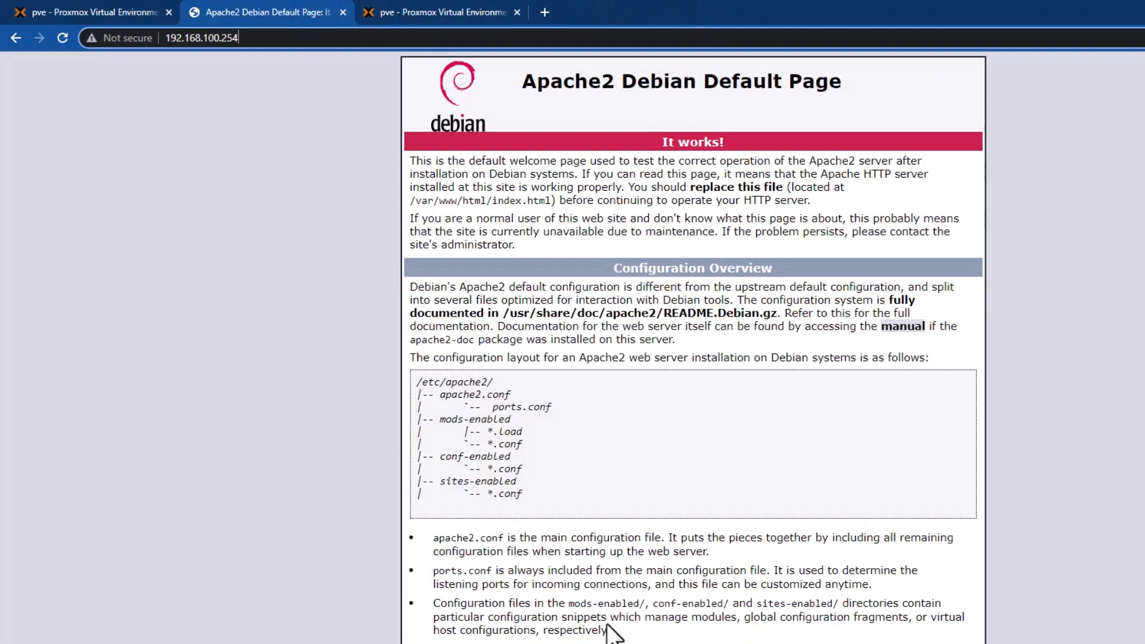
key("alt+Tab")
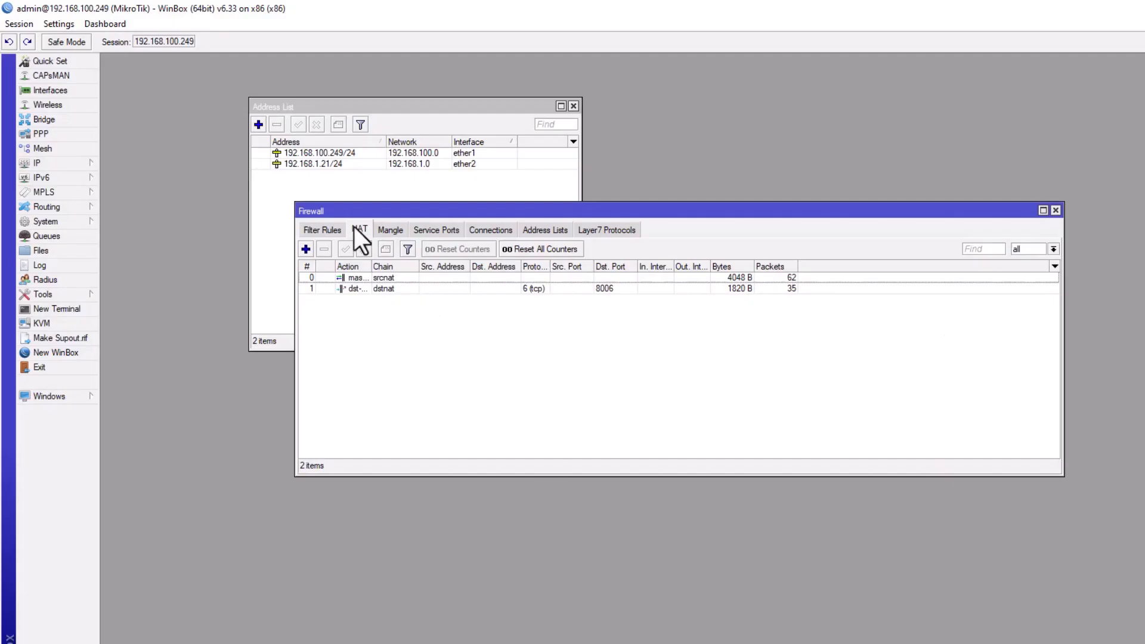
Add a new NAT rule with chain dstnat, protocol tcp and destination port 80.
left_click(307, 246)
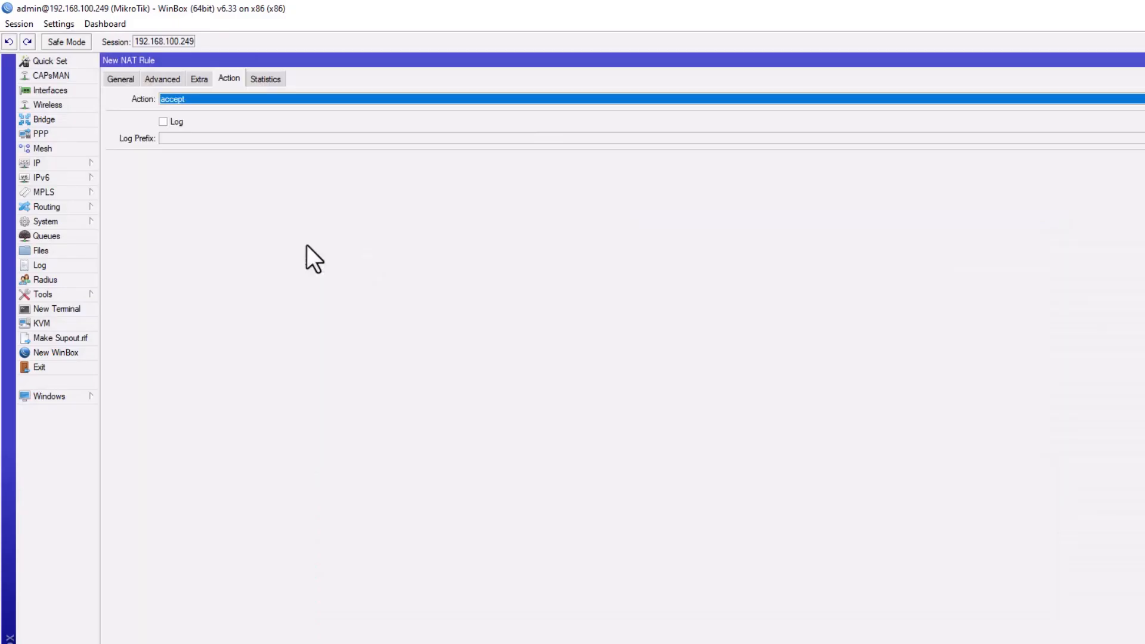
left_click(113, 80)
left_click(835, 100)
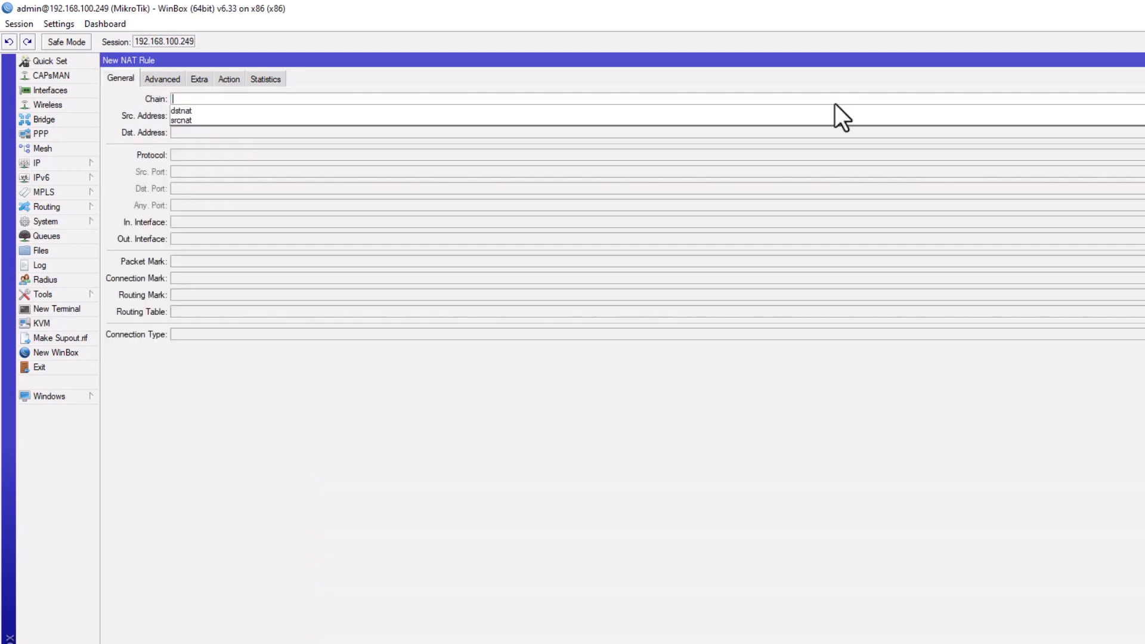
left_click(209, 108)
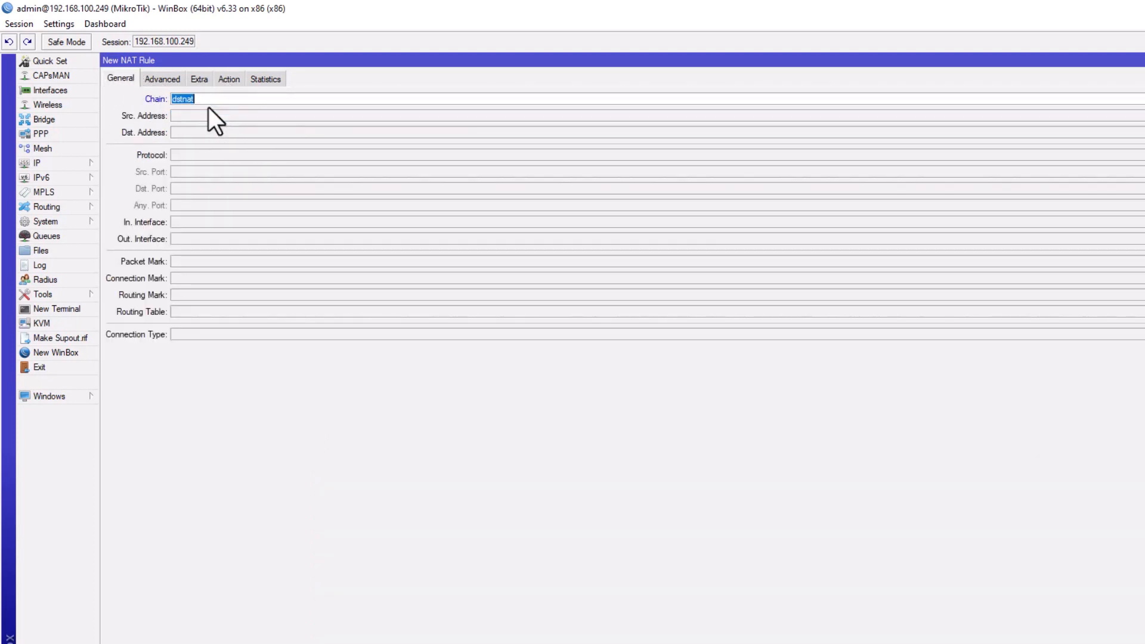
left_click(198, 155)
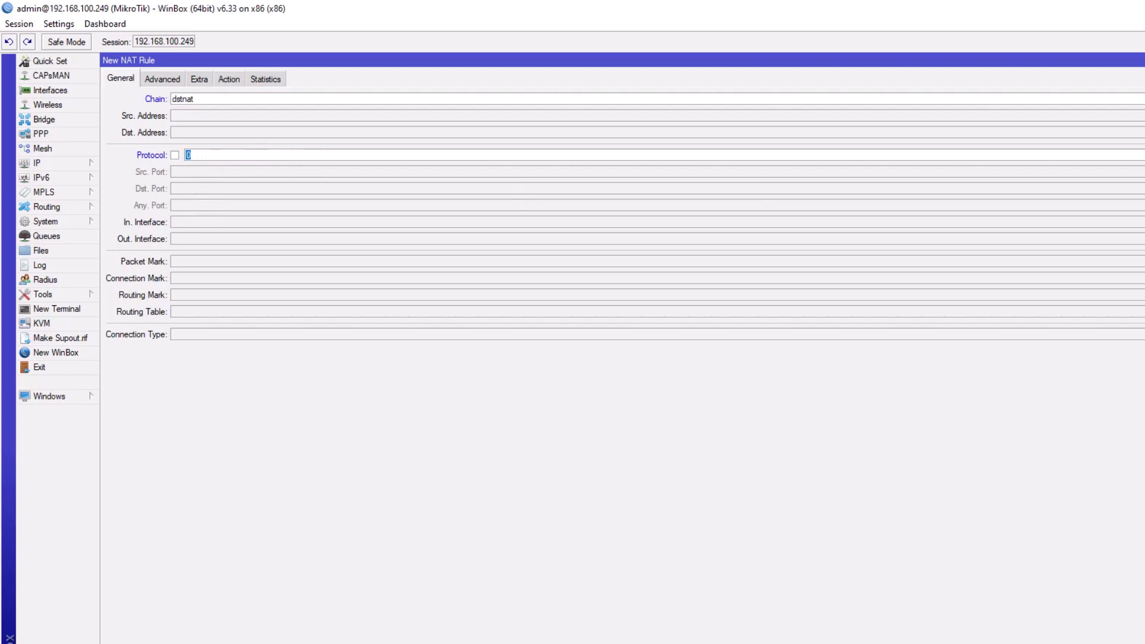
left_click(1139, 156)
left_click(220, 214)
left_click(200, 192)
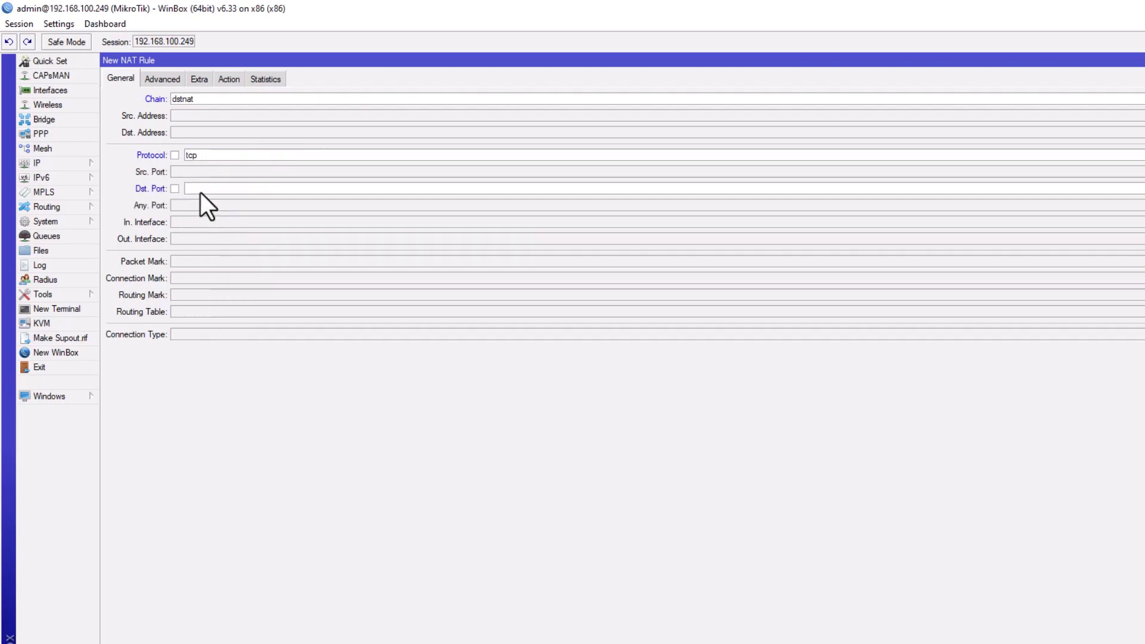
type("80")
Set the port 80 rule's action to dst-nat and begin entering its target address.
left_click(237, 79)
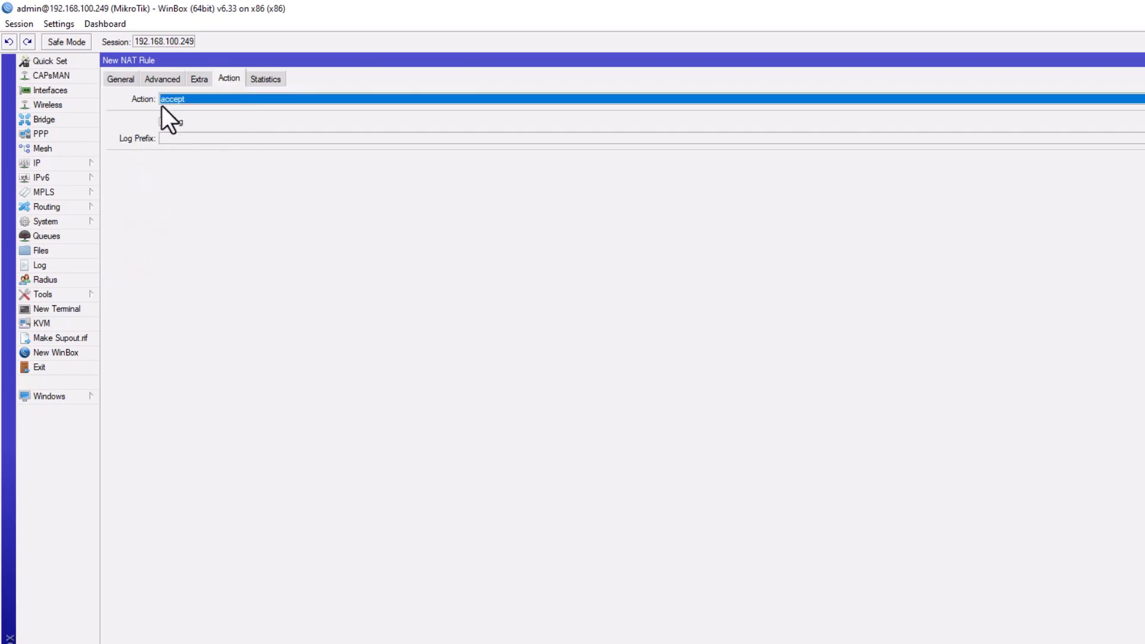
left_click(174, 99)
left_click(189, 138)
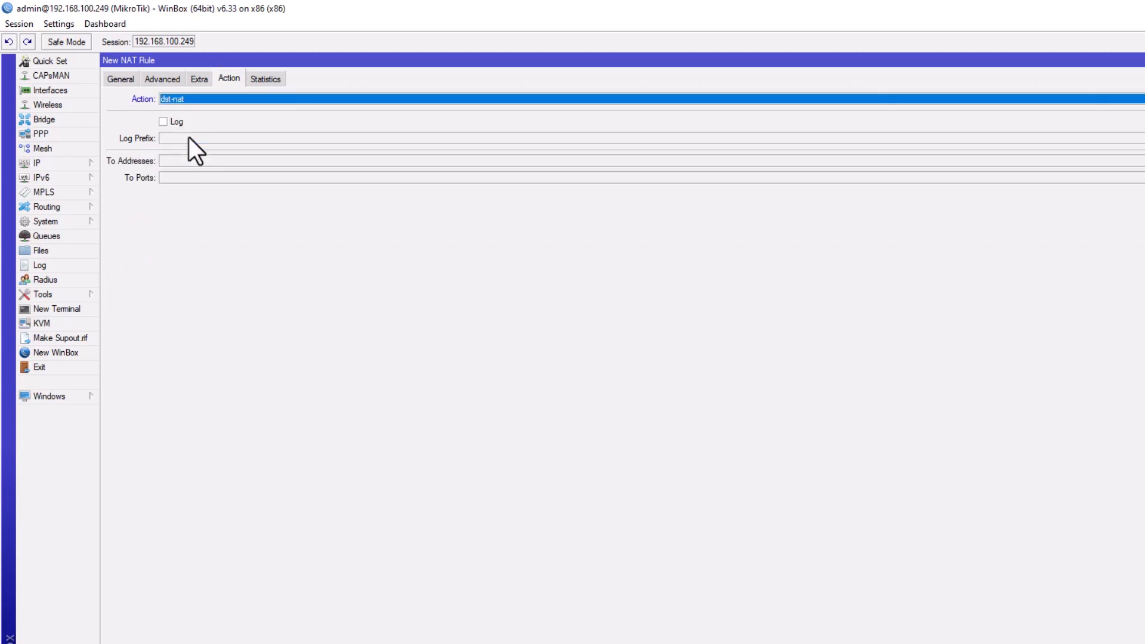
left_click(174, 161)
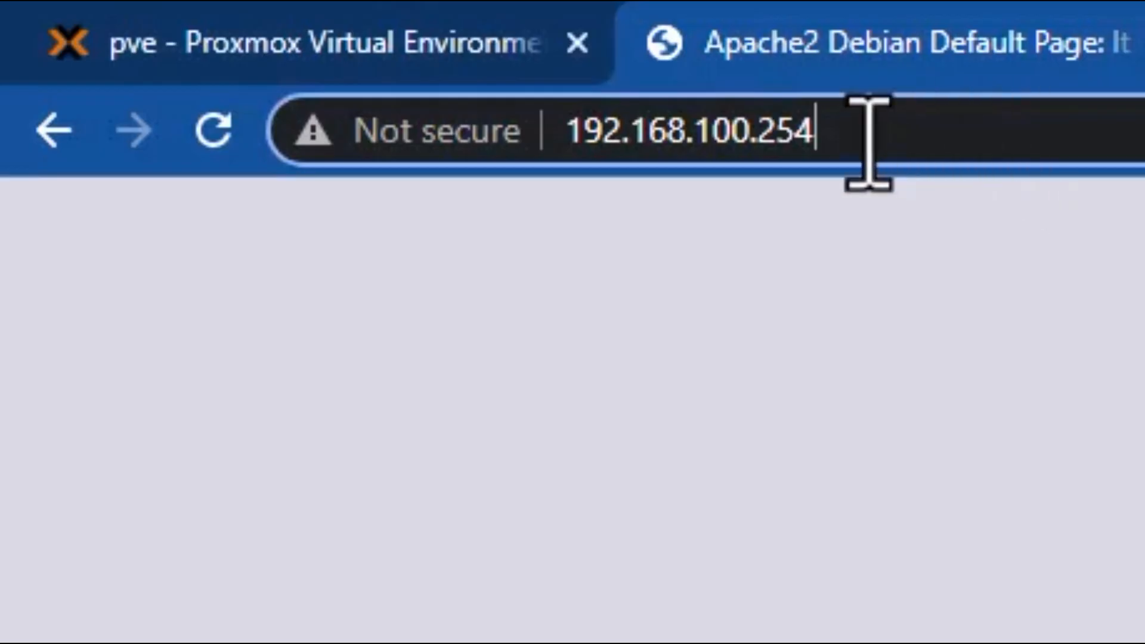
Replace the Apache tab's address with 110.138.109.39 to load the Apache2 default page.
left_click_drag(869, 143, 476, 145)
type("11")
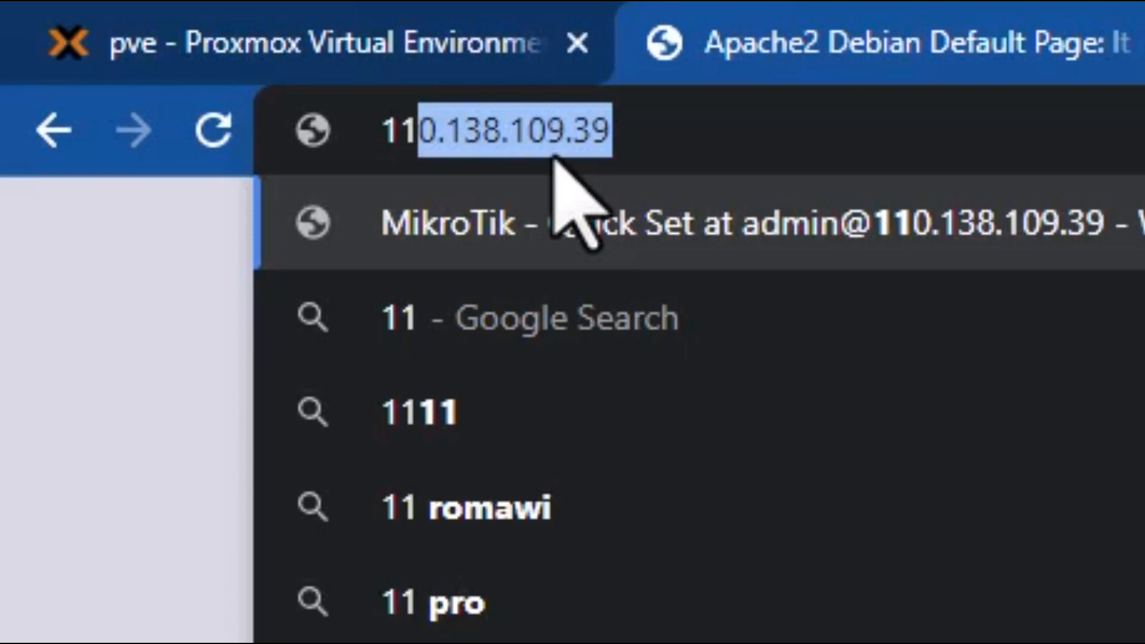
key("Return")
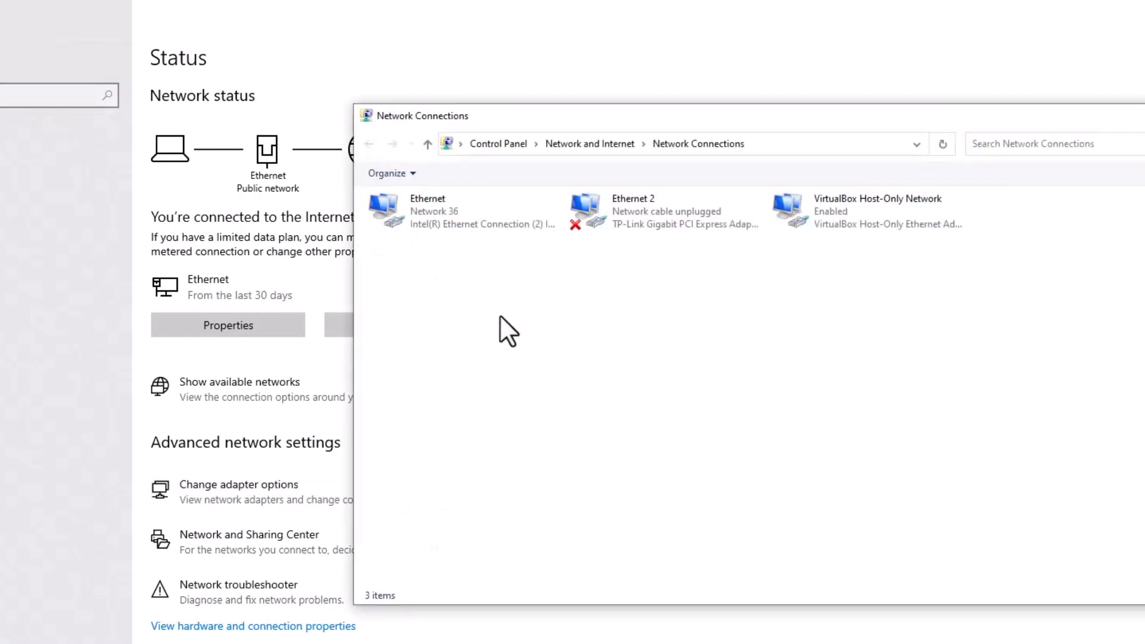
View the Ethernet connection's details, then close the details and status windows.
double_click(448, 212)
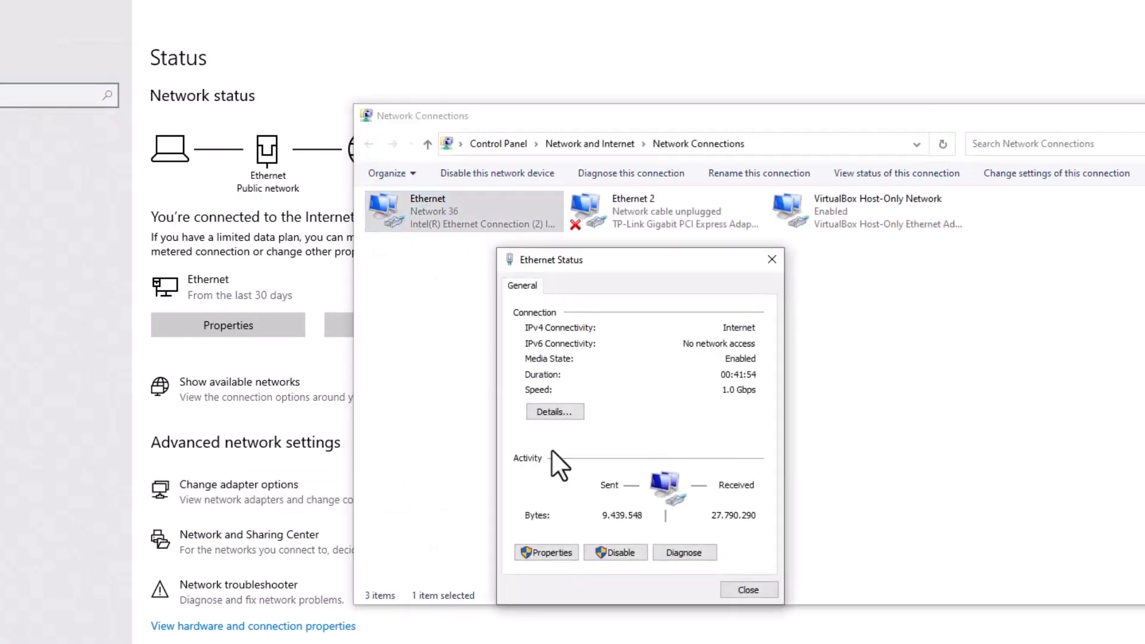
left_click(574, 413)
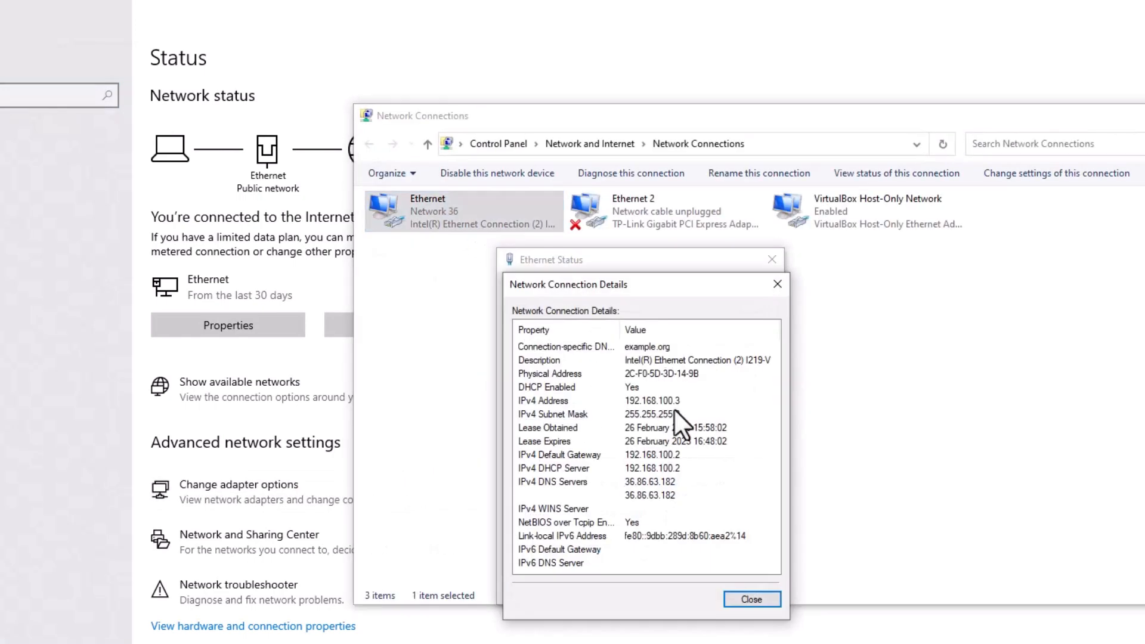
left_click(752, 599)
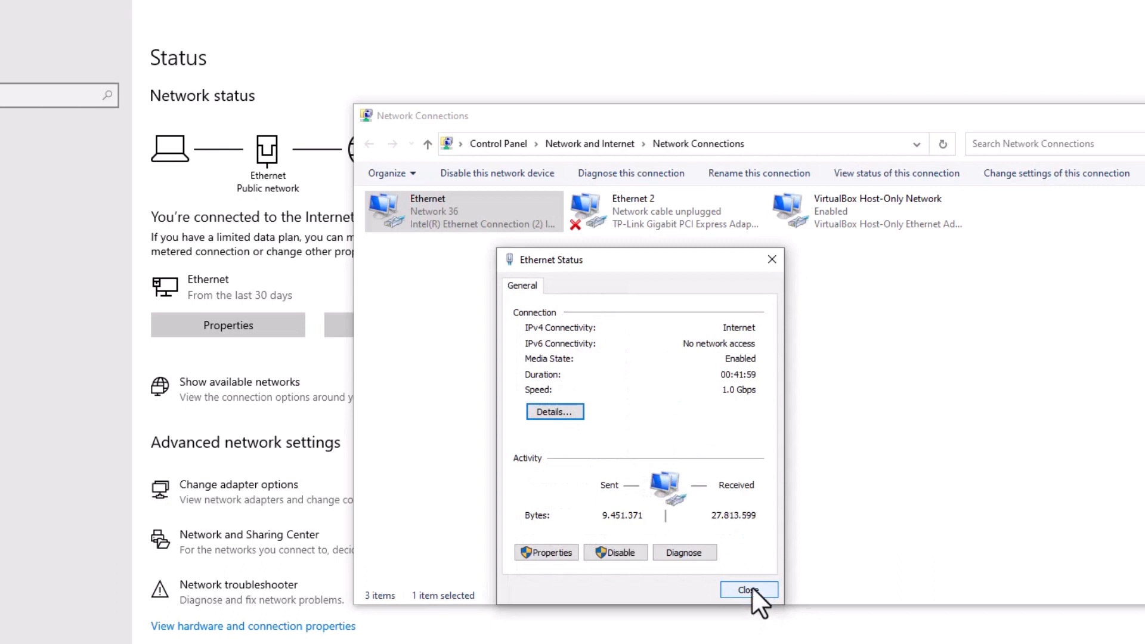
left_click(750, 588)
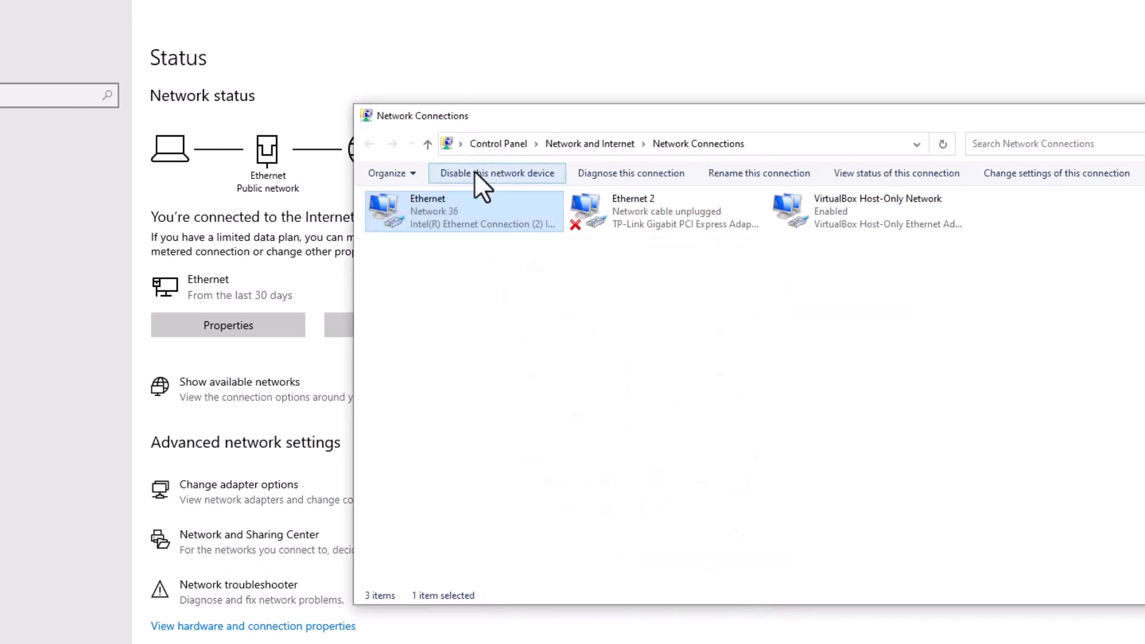
After reconnecting, reopen Ethernet details to read the new IPv4 address 191.168.5.254.
double_click(452, 203)
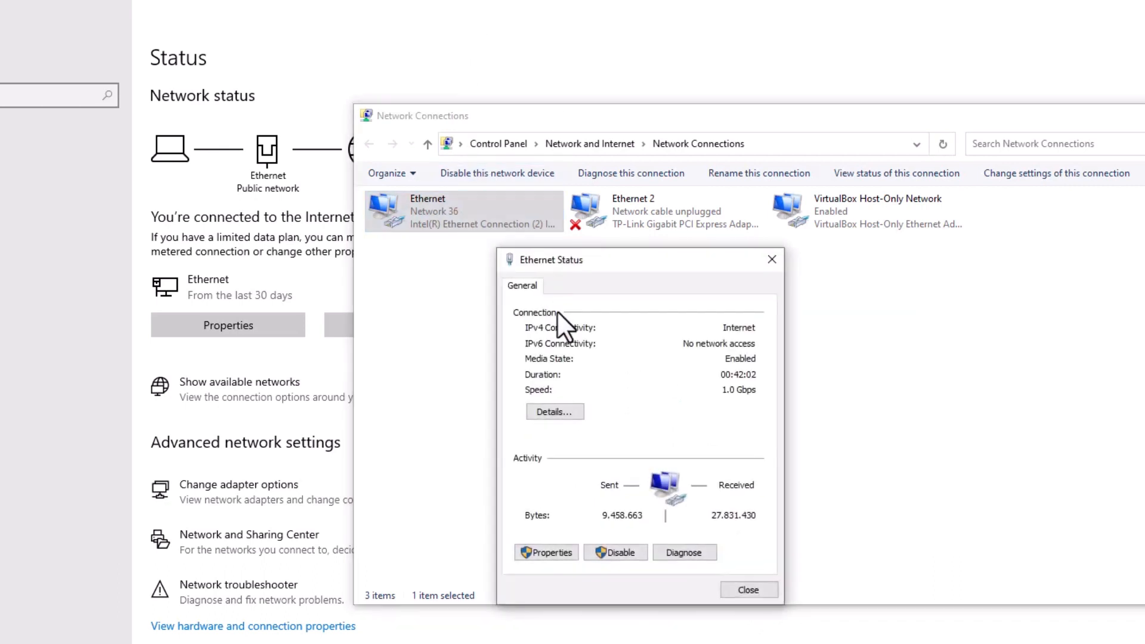
left_click(552, 413)
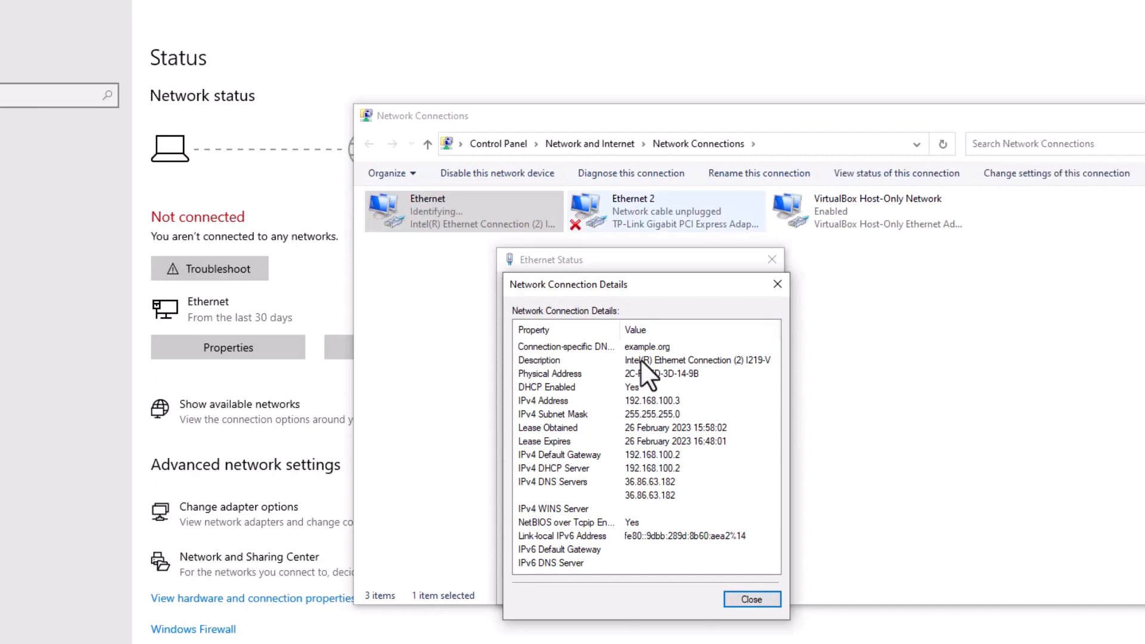
left_click(461, 13)
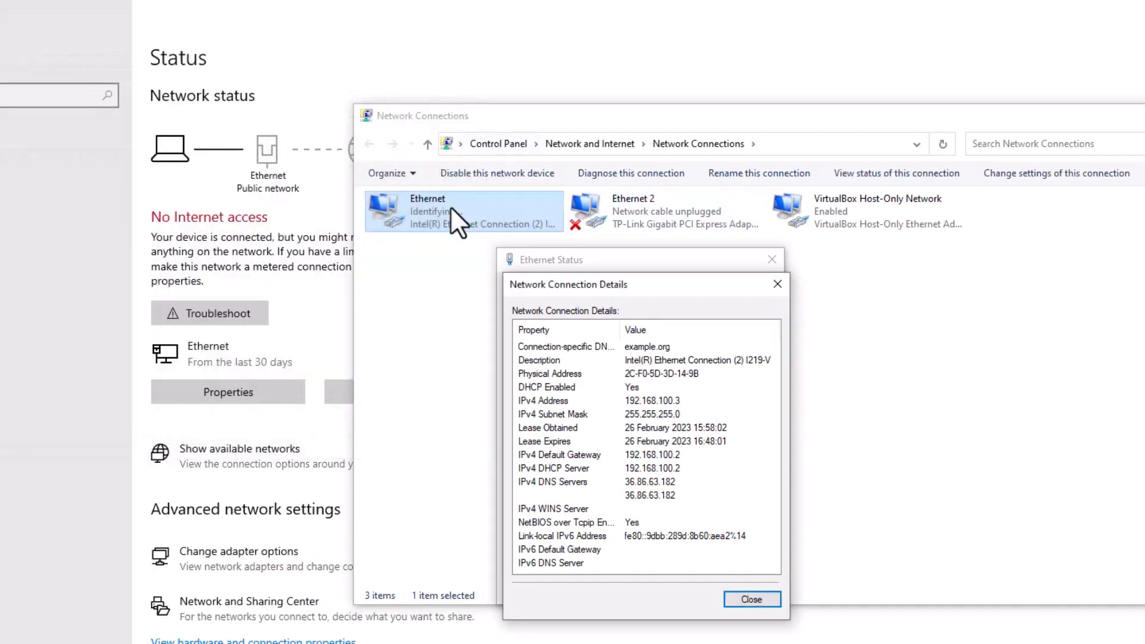
left_click(752, 600)
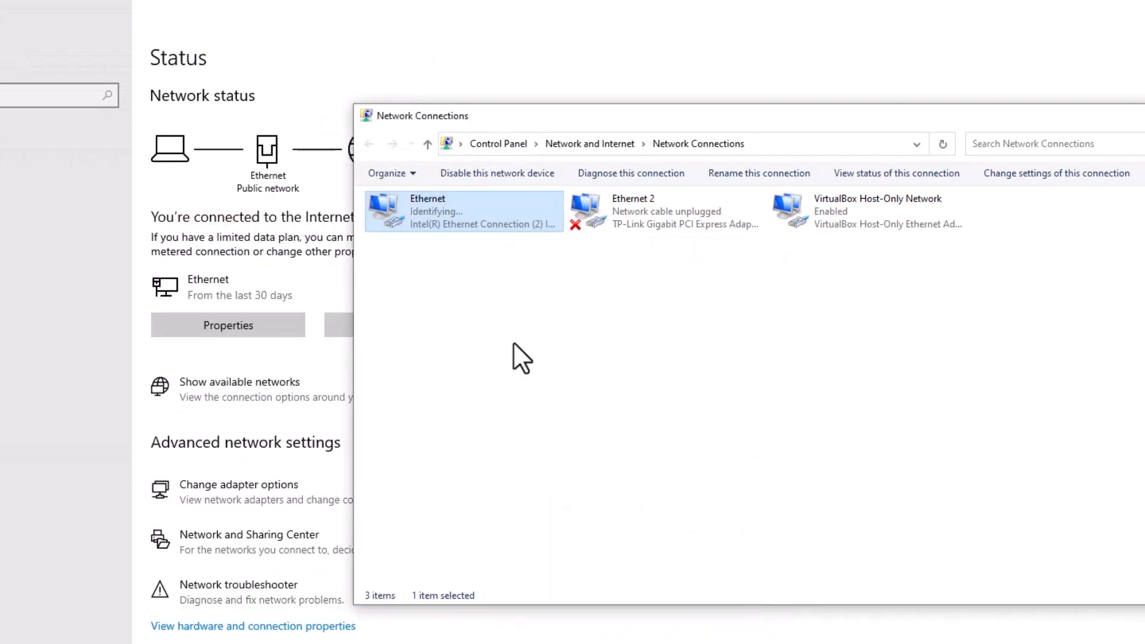
double_click(442, 224)
left_click(569, 412)
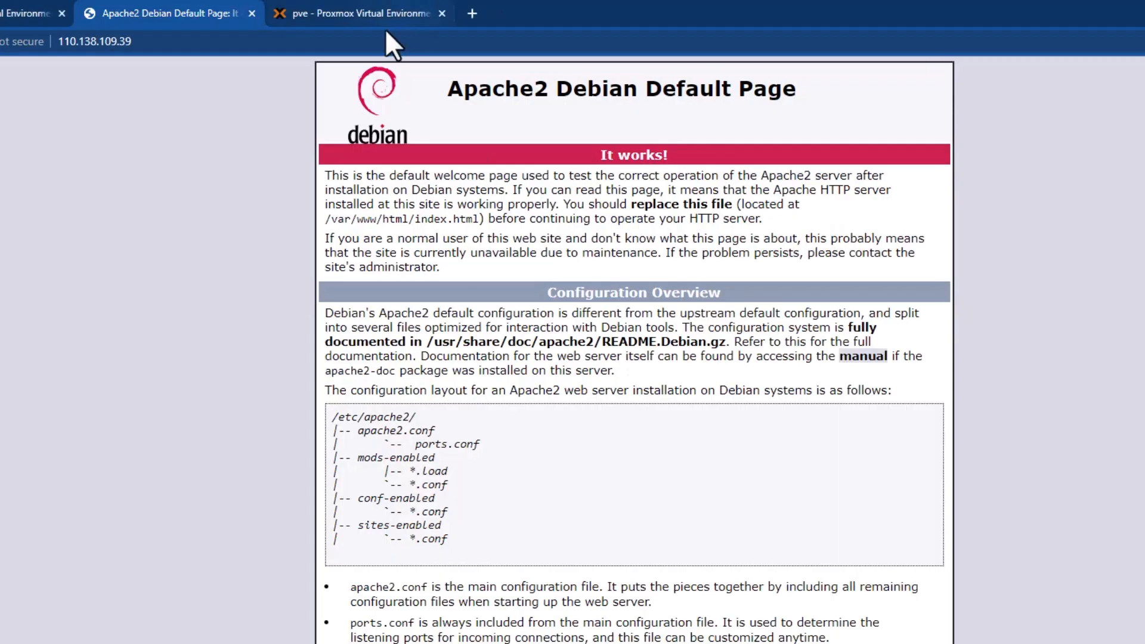
Compare the Apache default page with the Proxmox interface and select the pve node.
left_click(381, 16)
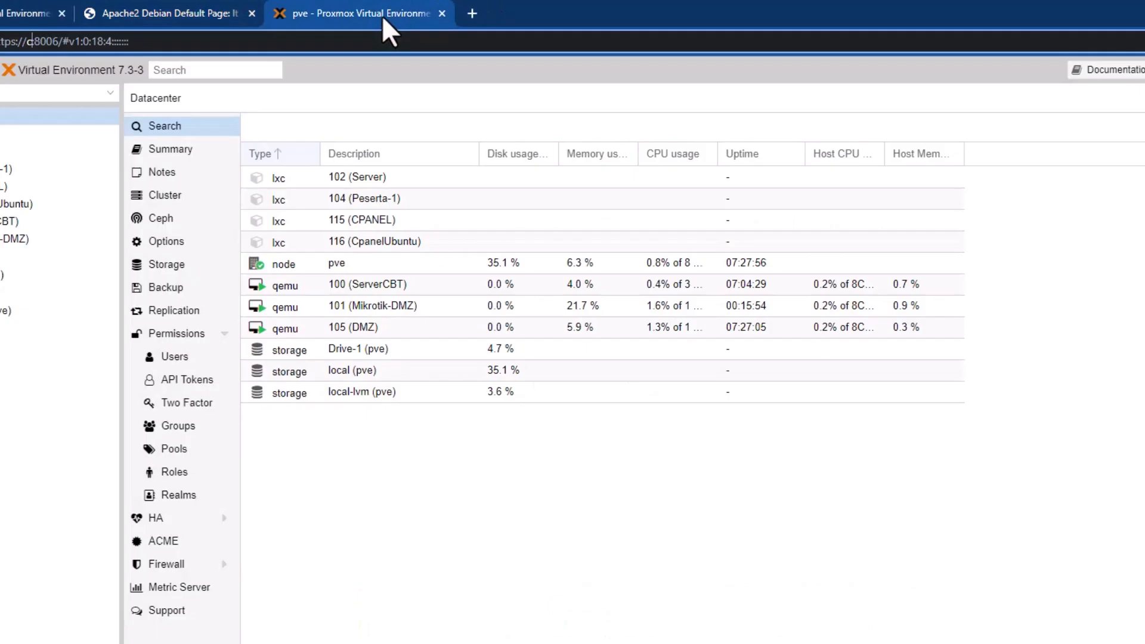
left_click(243, 14)
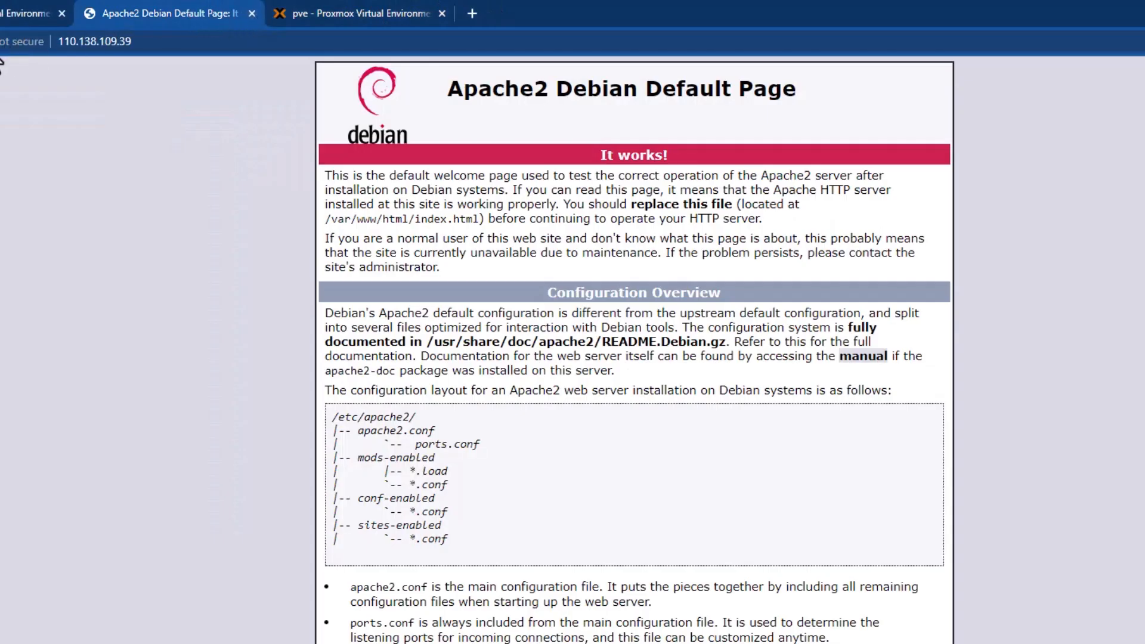
left_click(292, 15)
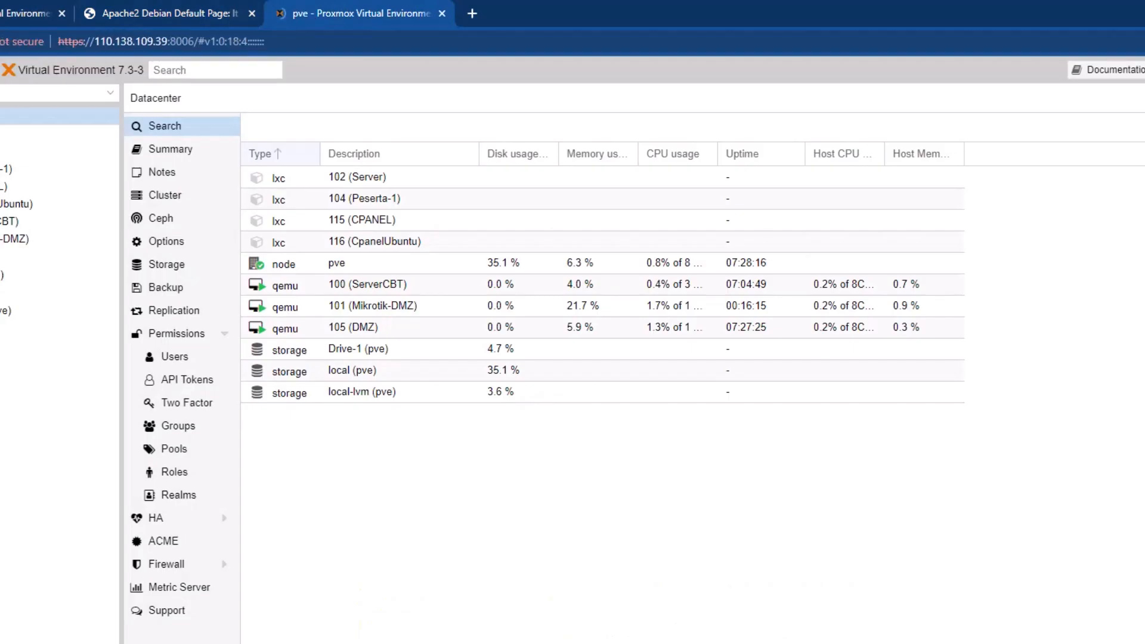
left_click(6, 134)
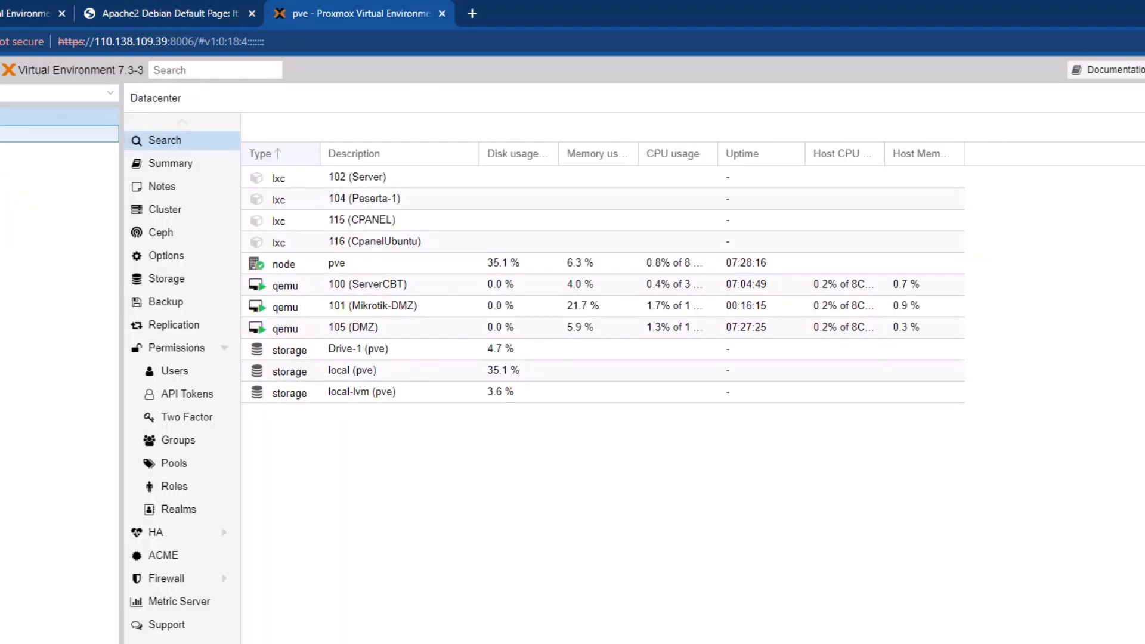
Close the old Proxmox tab that uses the local address.
left_click(3, 15)
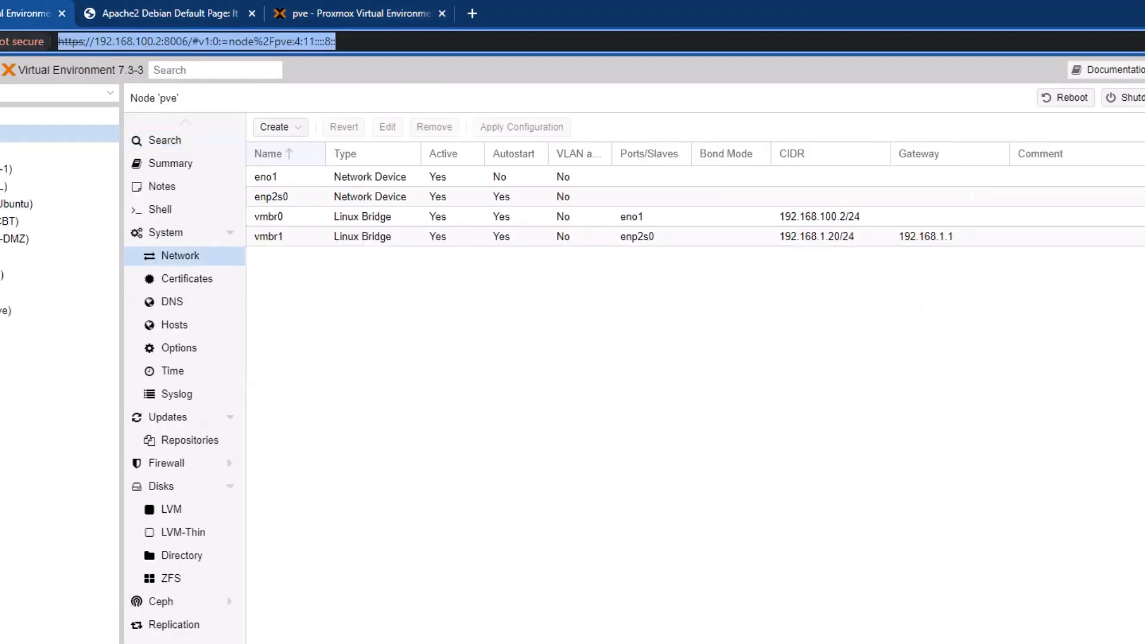
key("Escape")
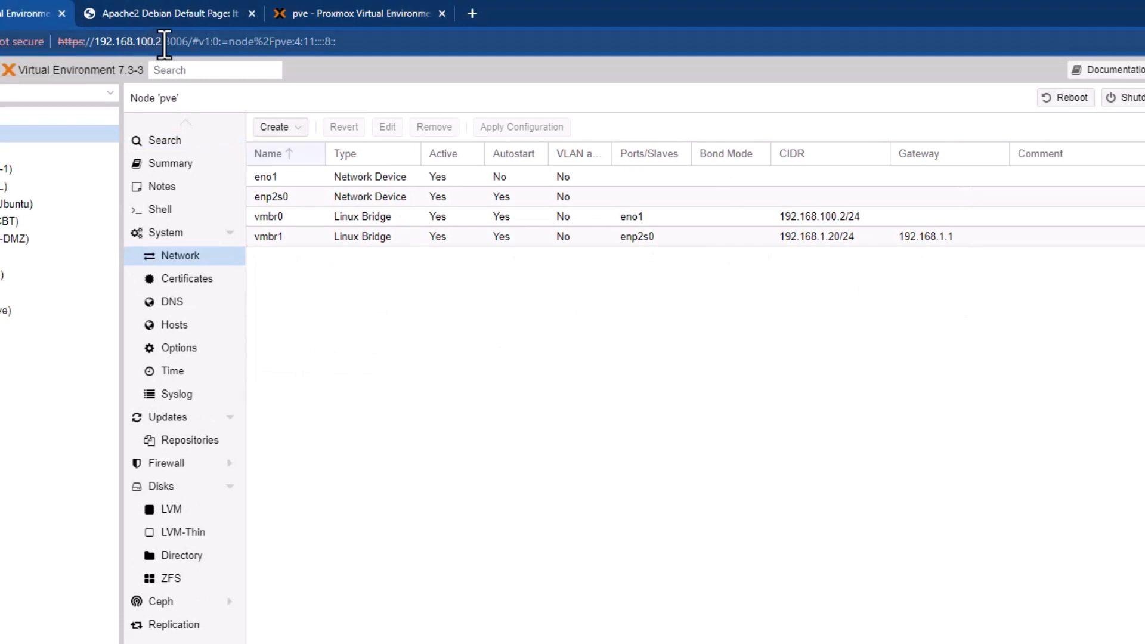
left_click(62, 13)
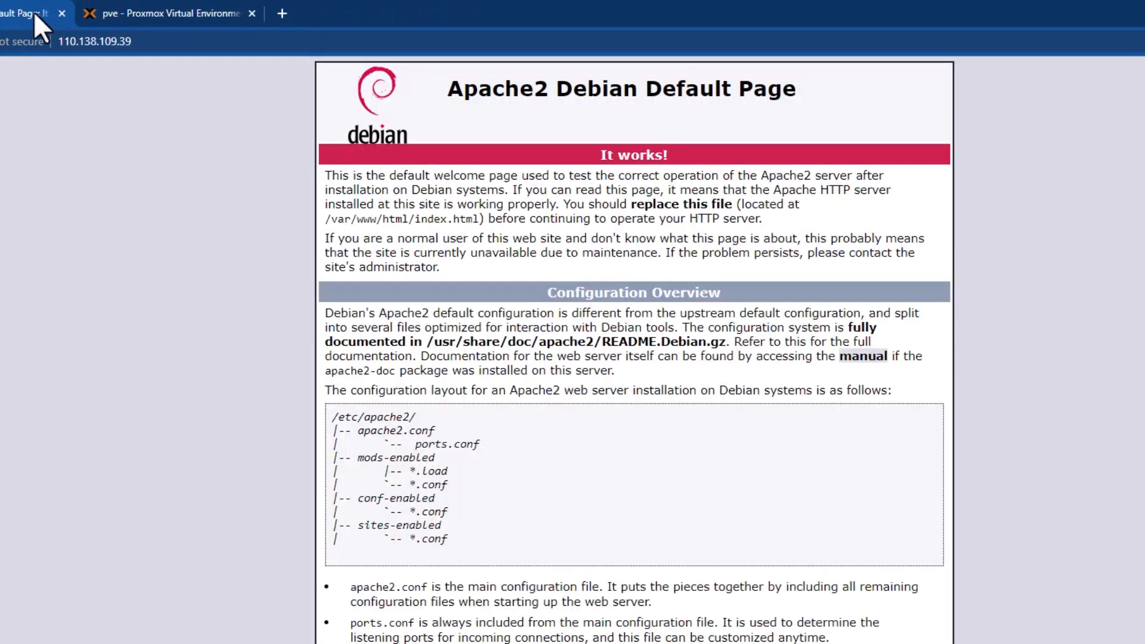
left_click(131, 16)
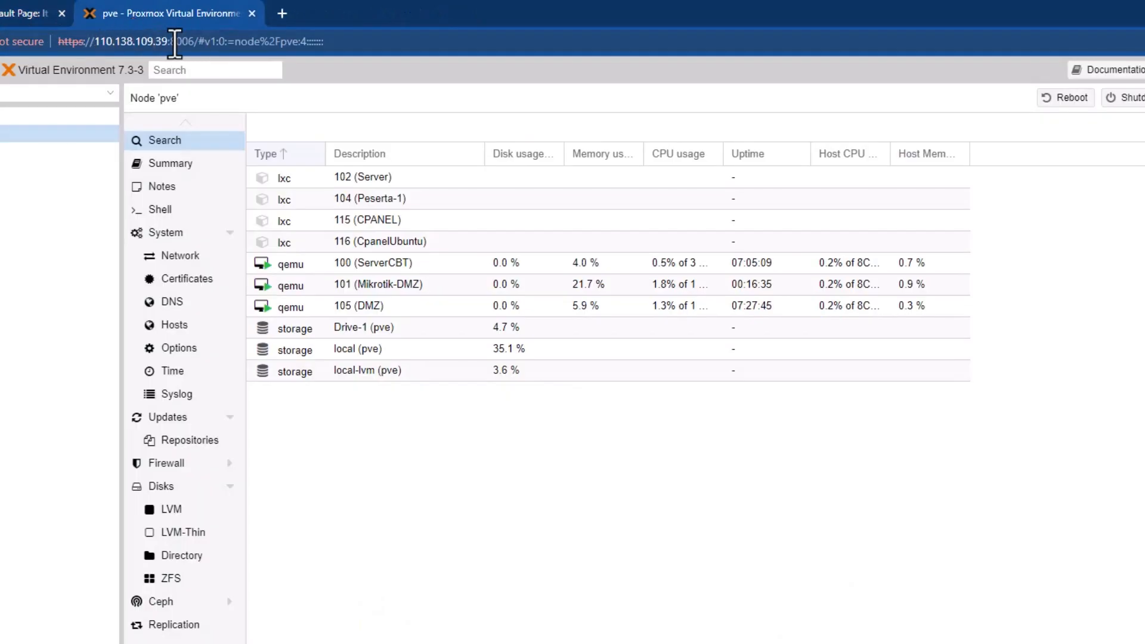
key("ctrl+Tab")
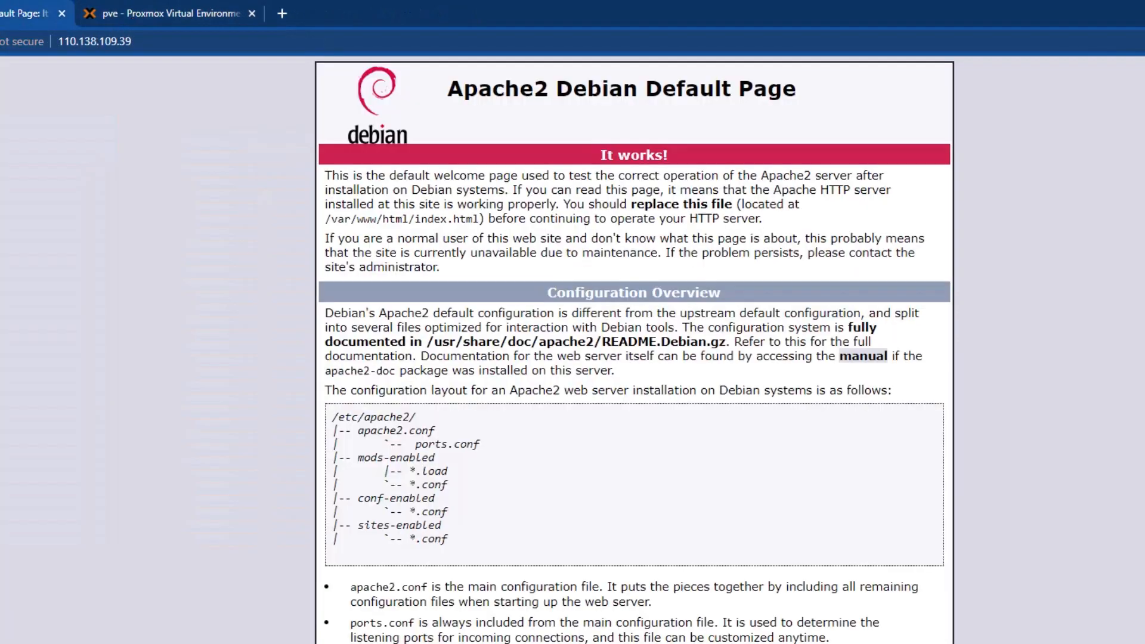
left_click(160, 12)
left_click(2, 20)
left_click(177, 12)
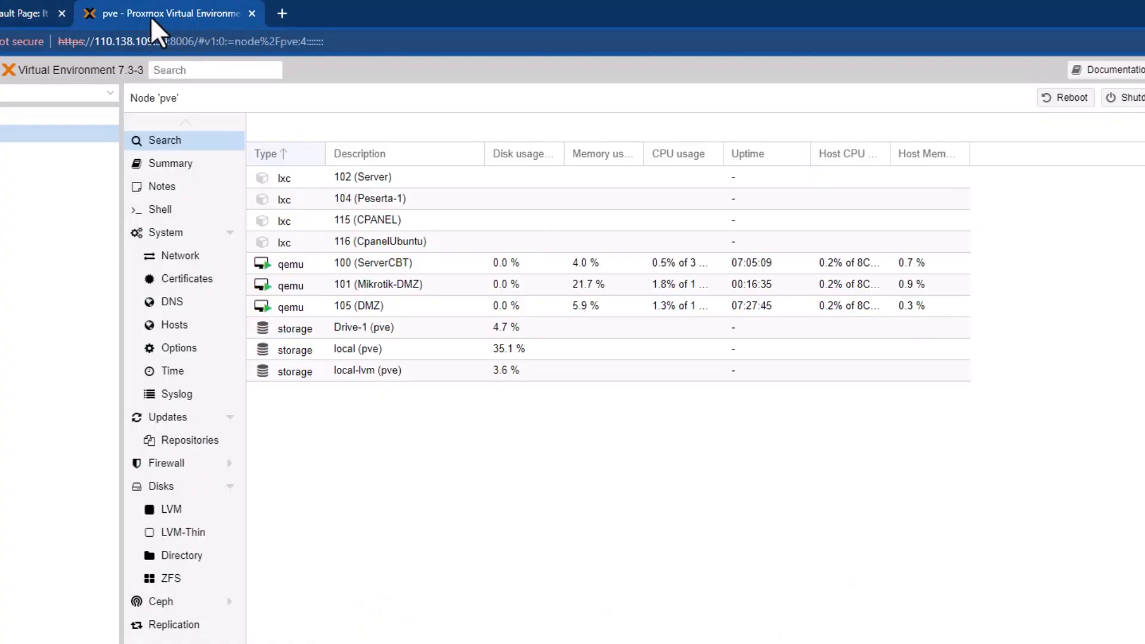
left_click(55, 8)
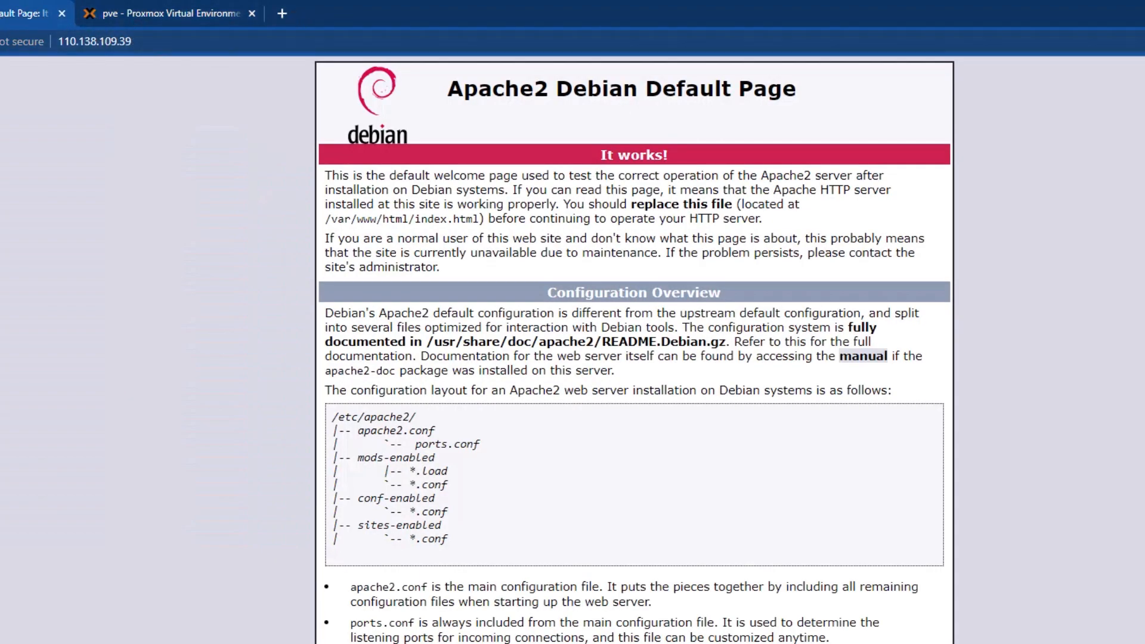
left_click(114, 14)
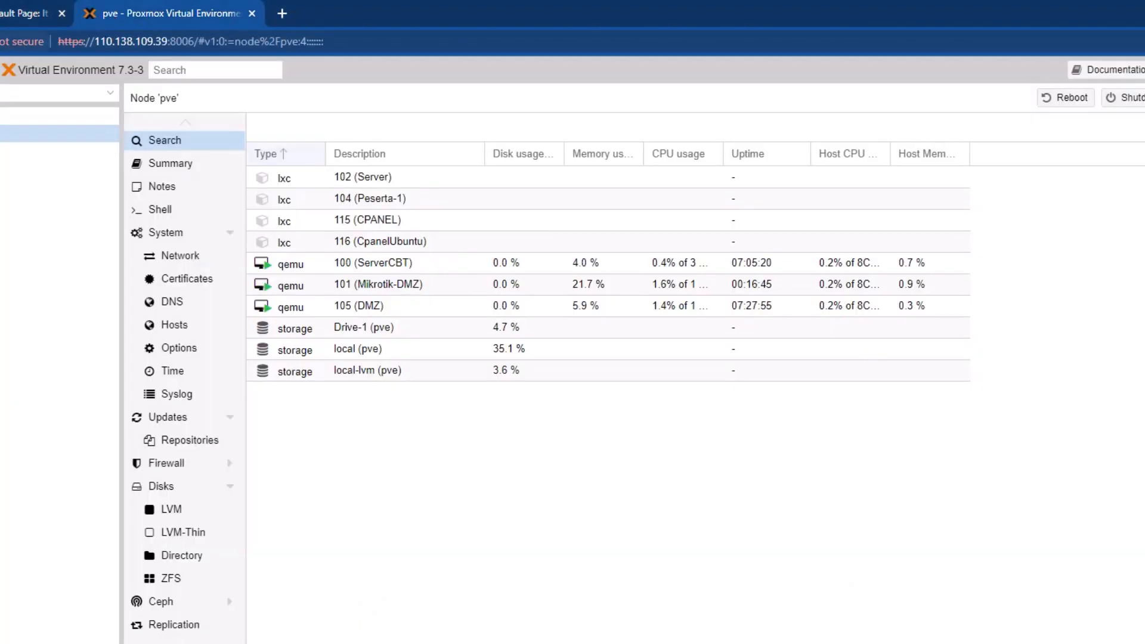